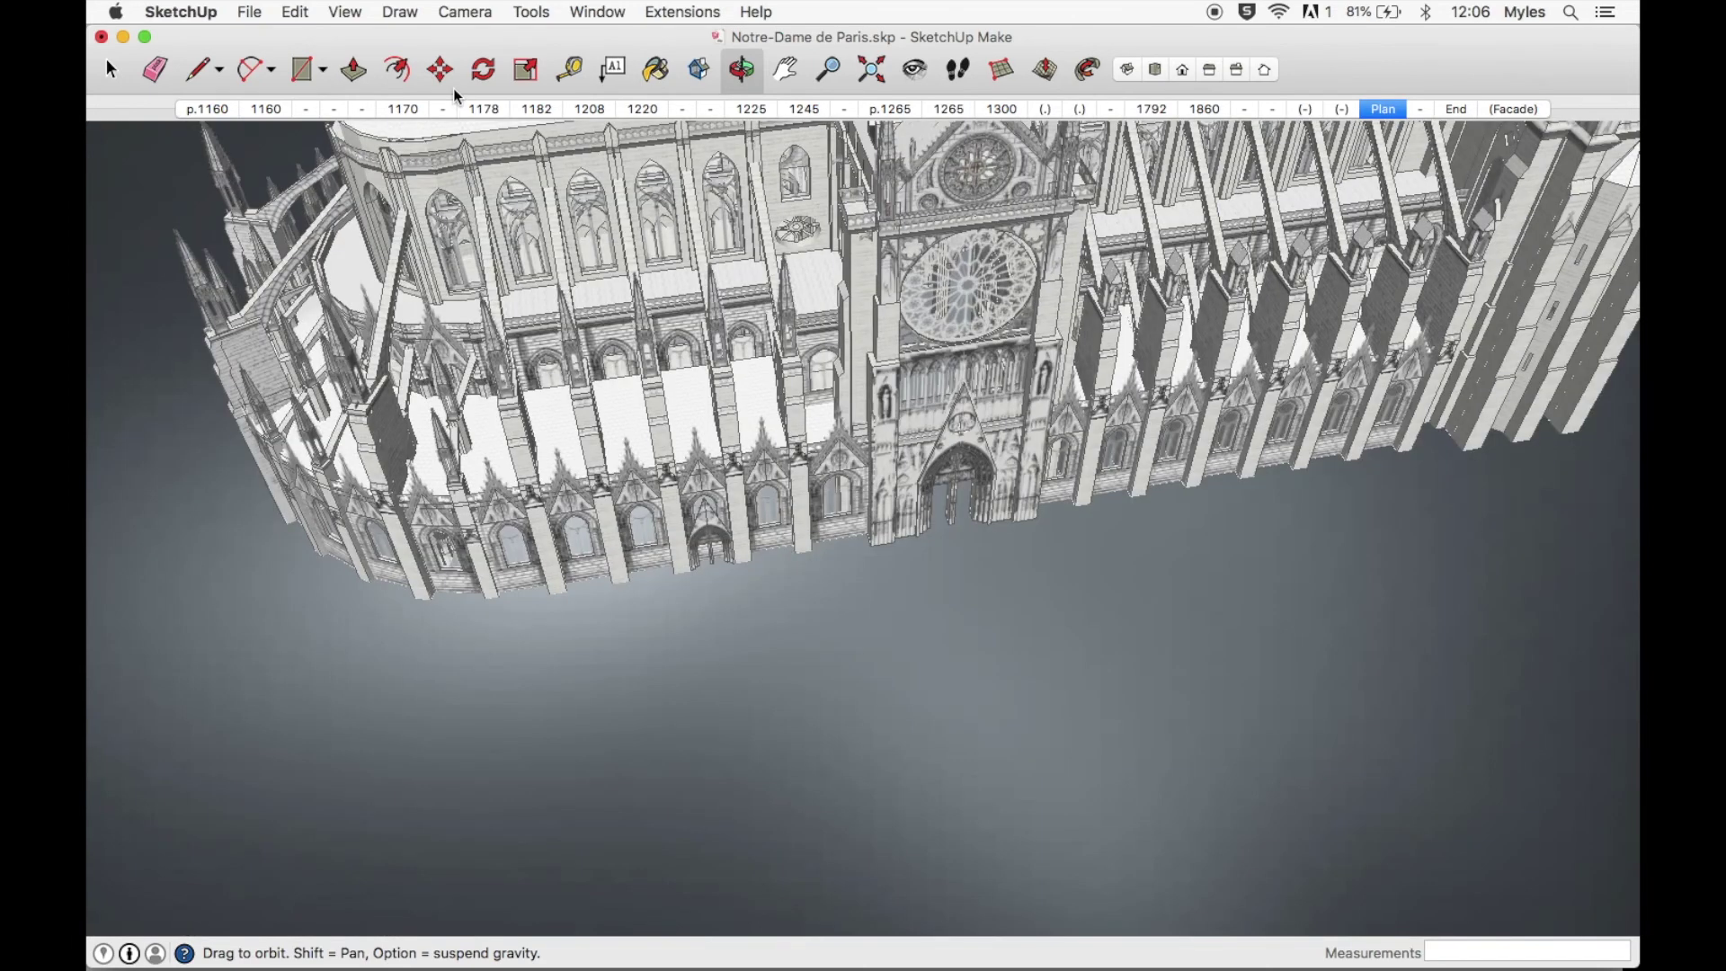
# - Draw a rectangle about 36 m by 19.6 m on the ground in front of the cathedral
pyautogui.click(303, 69)
pyautogui.click(549, 669)
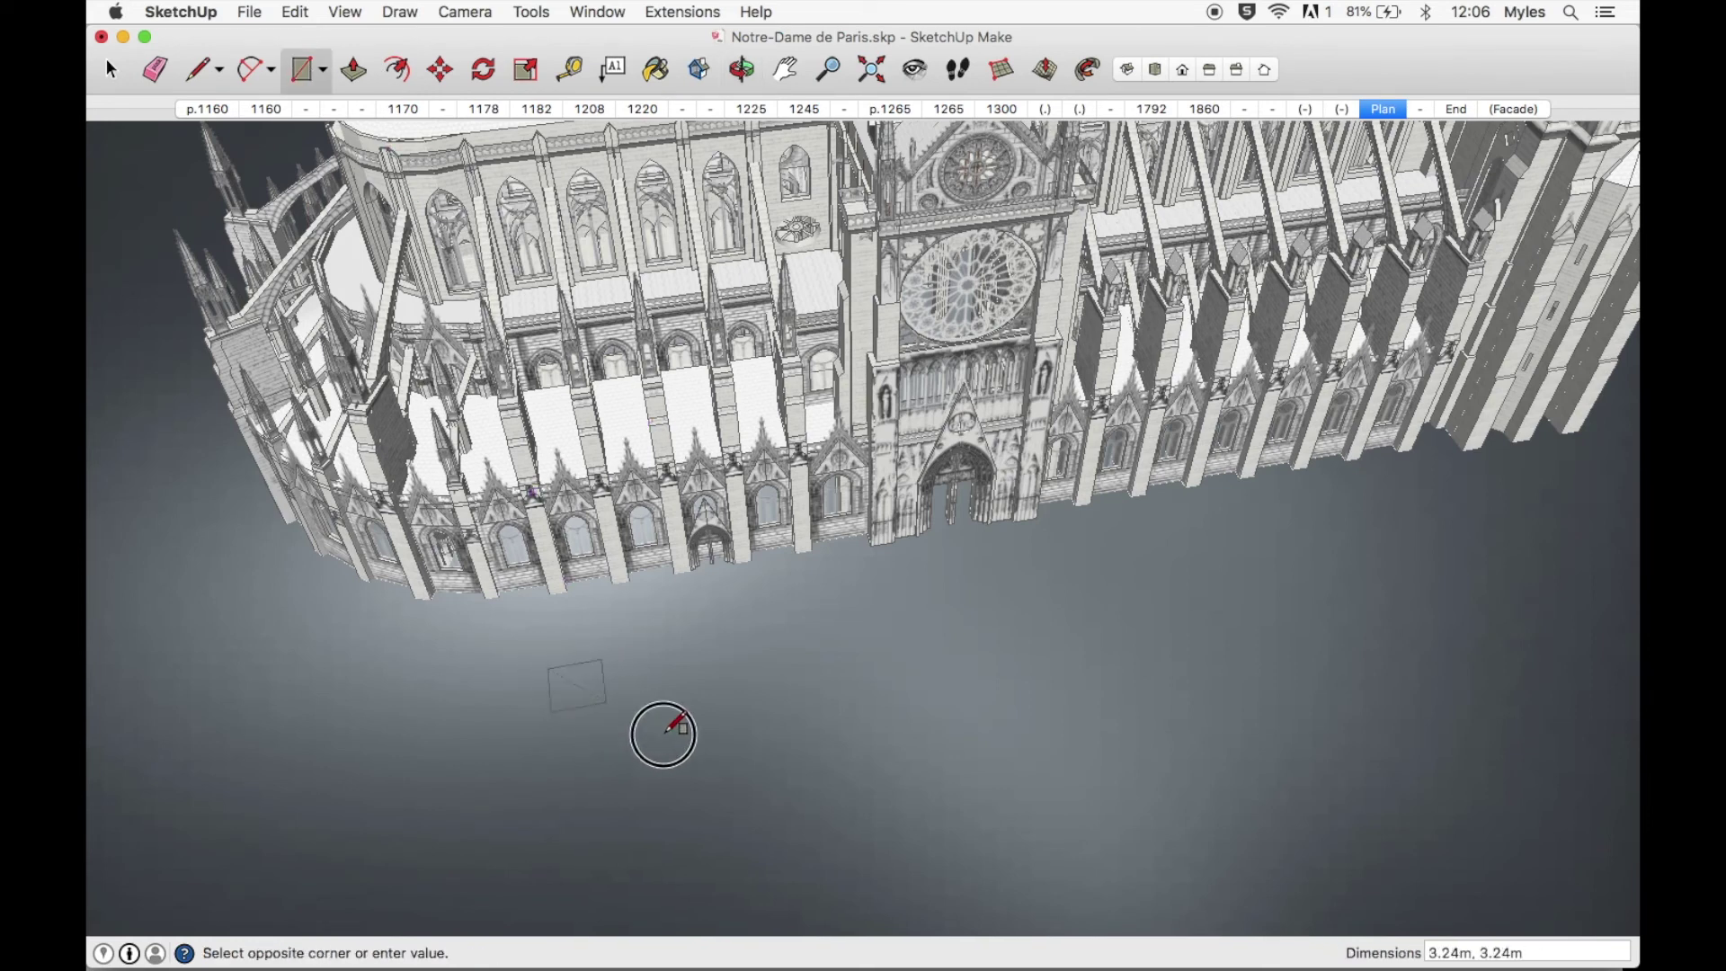
pyautogui.click(1041, 786)
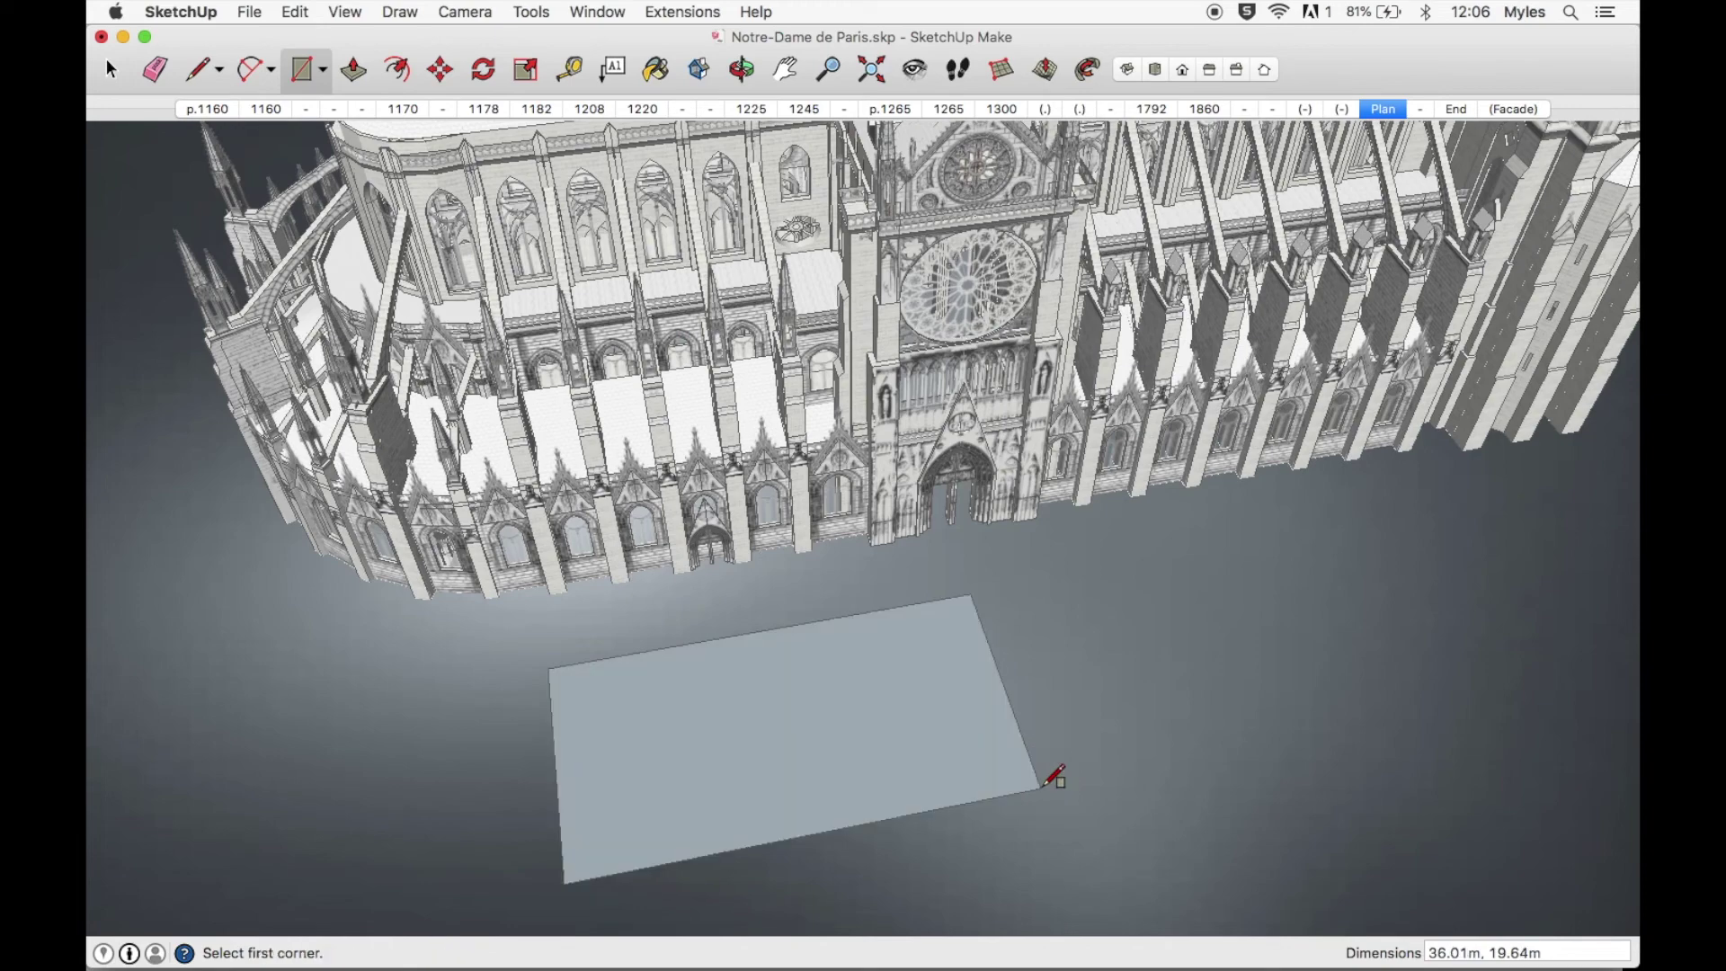
# - Import Brick Wall copy.jpg from the Desktop as a texture and apply it to the rectangle with an image height of about 2.3 m
pyautogui.press('o')
pyautogui.moveTo(701, 673); pyautogui.dragTo(918, 711)
pyautogui.scroll(5, 919, 711)
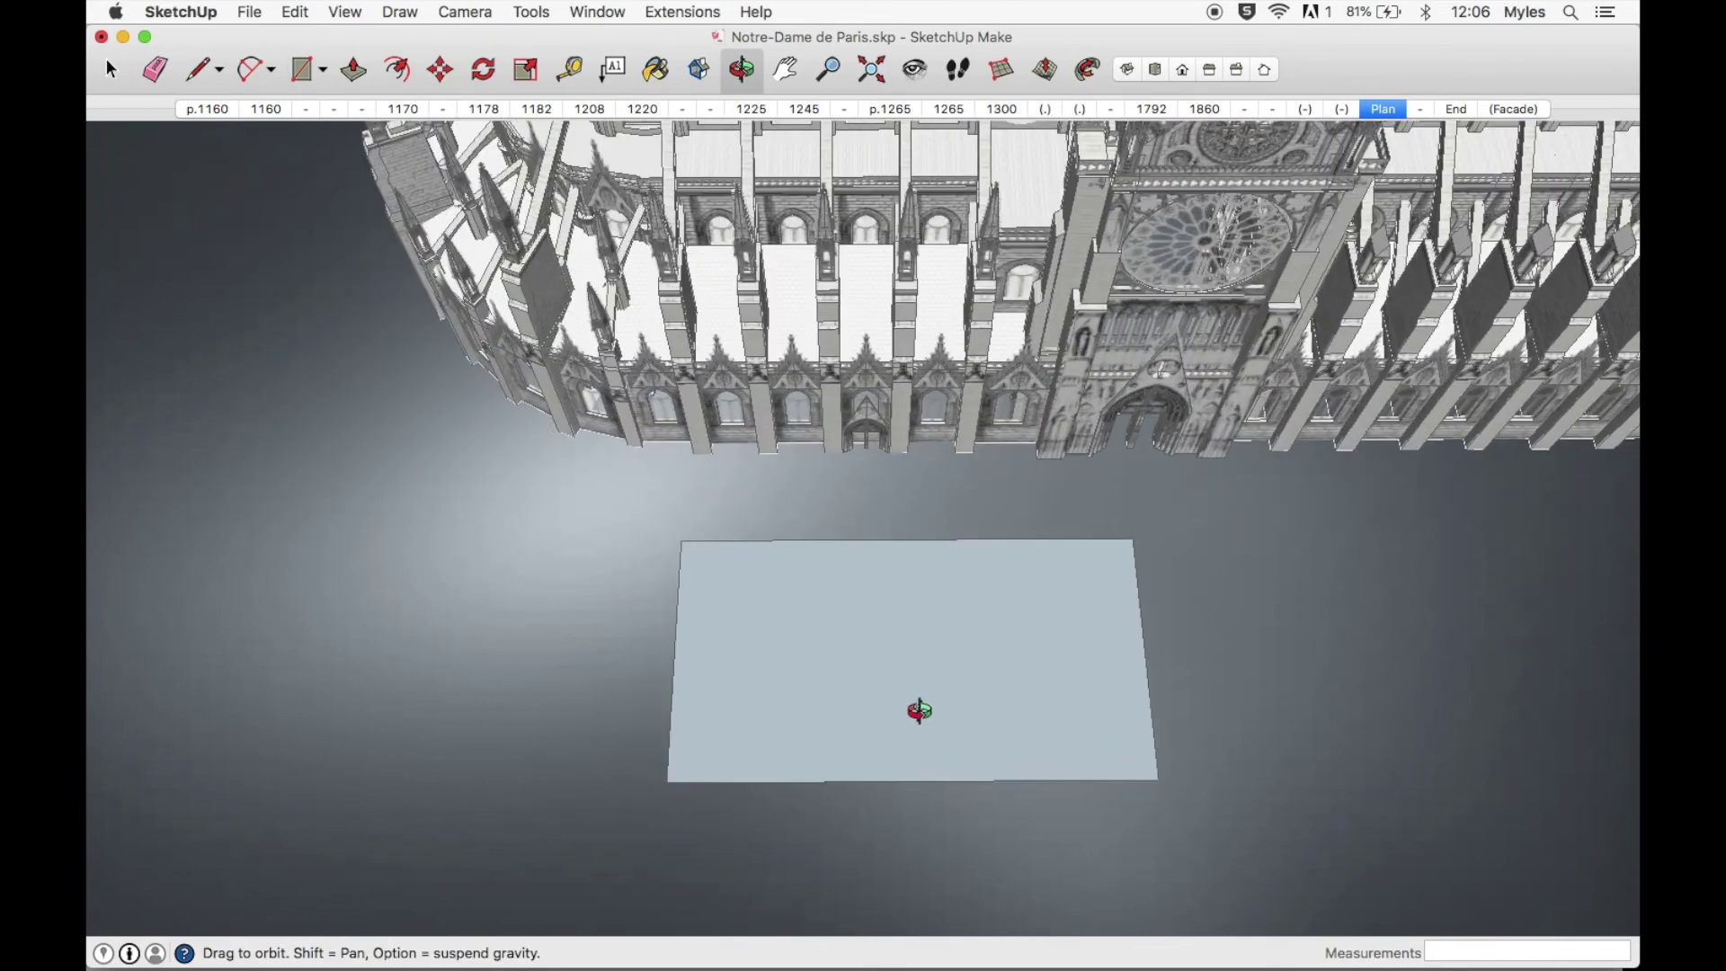
pyautogui.click(257, 8)
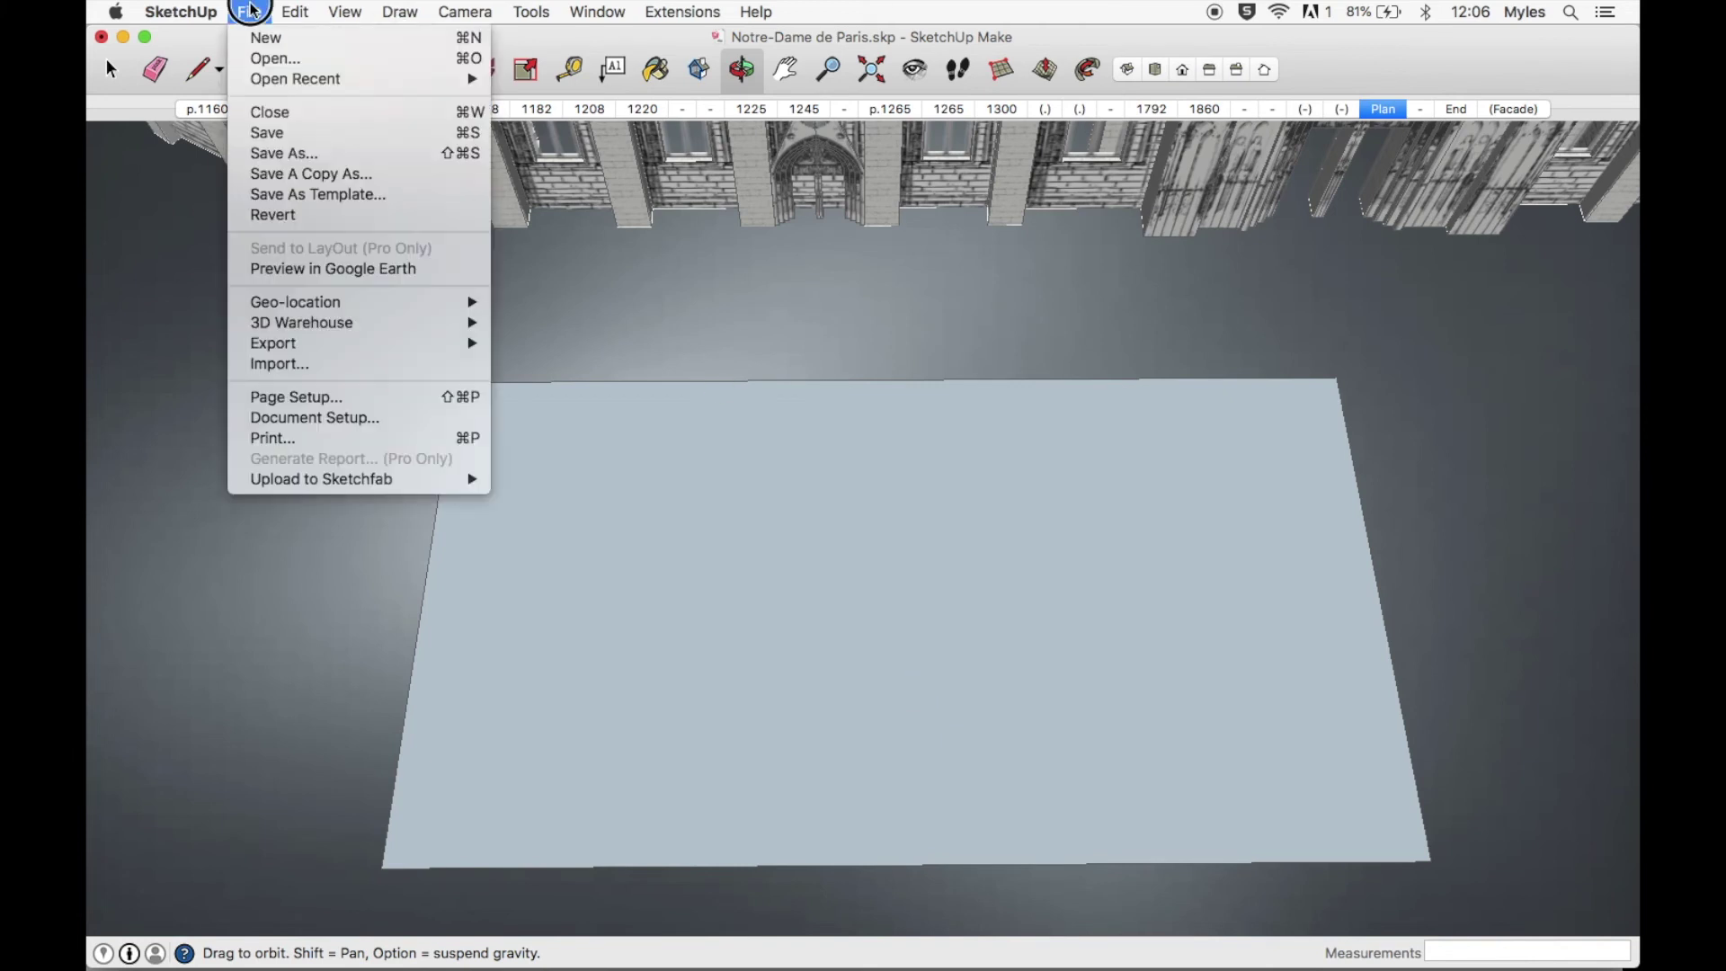
pyautogui.moveTo(296, 350)
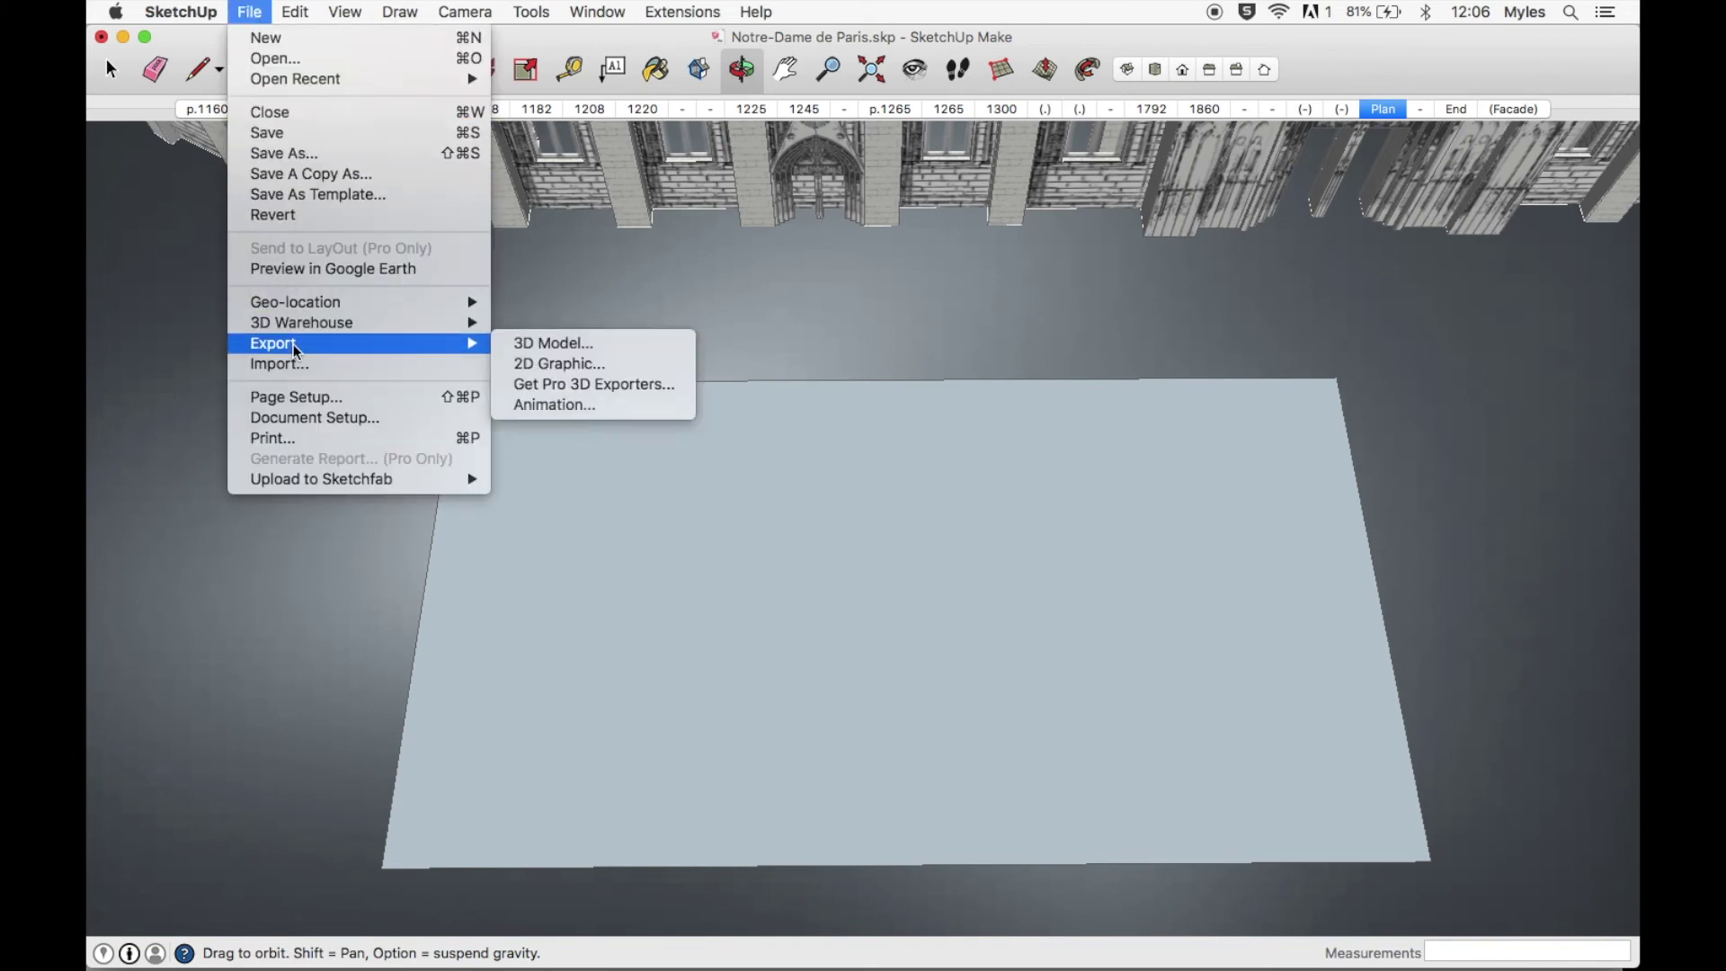
pyautogui.click(297, 364)
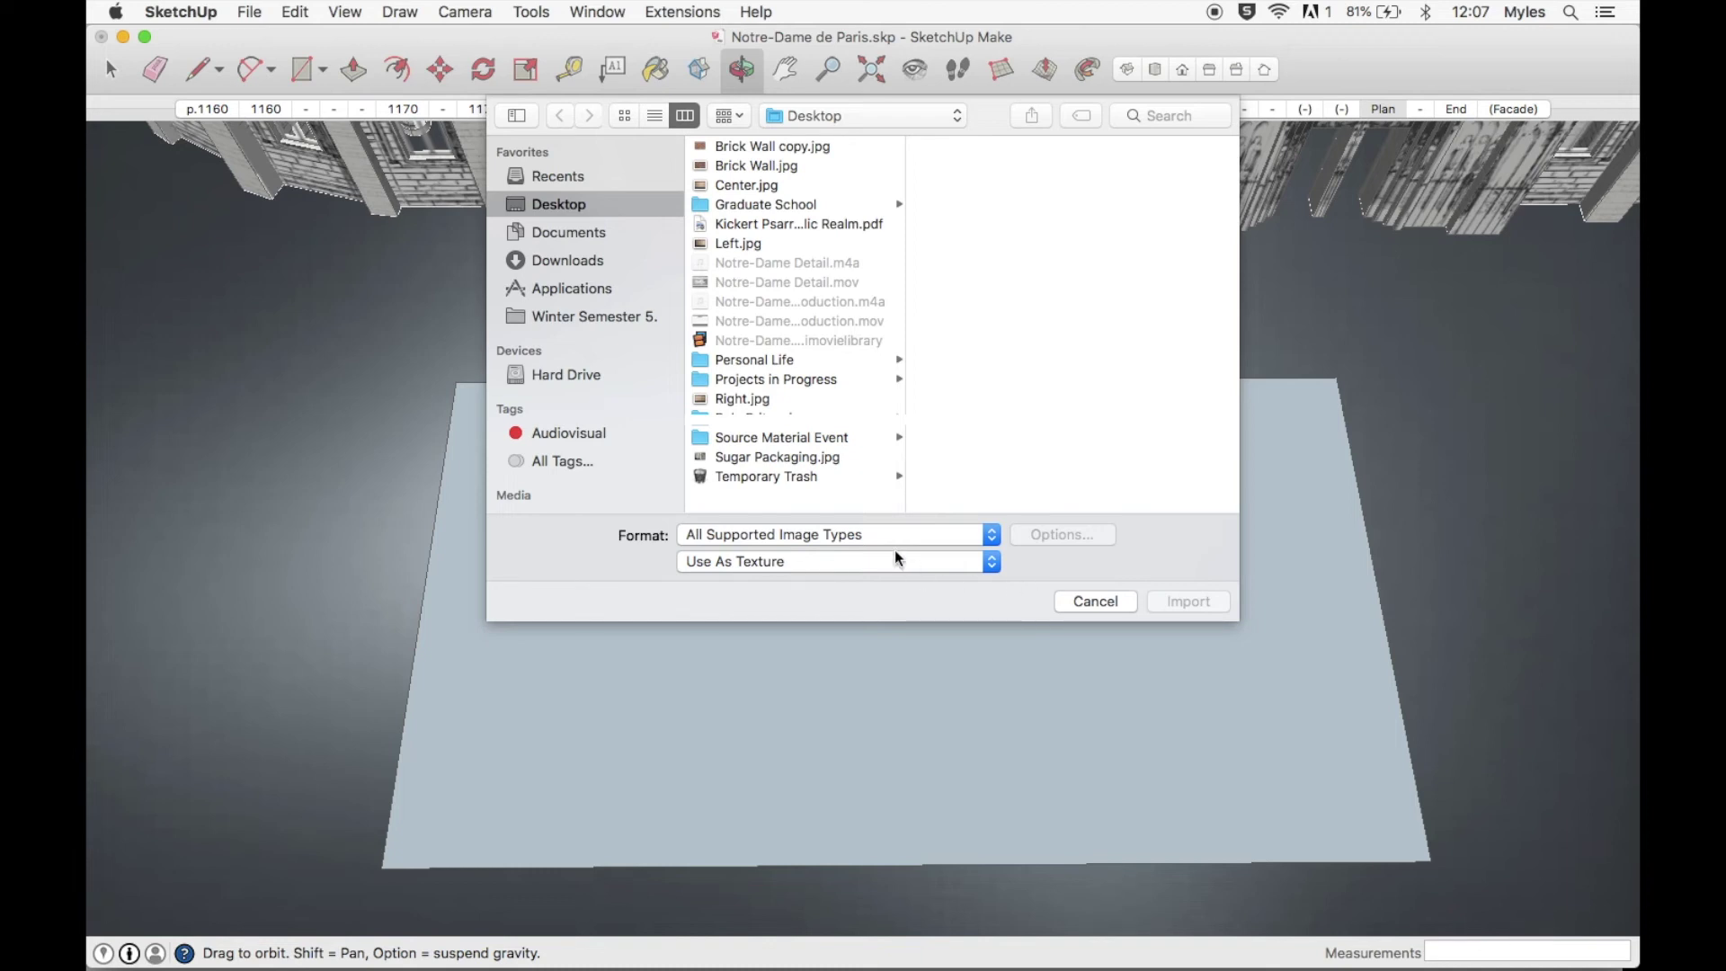
pyautogui.click(767, 149)
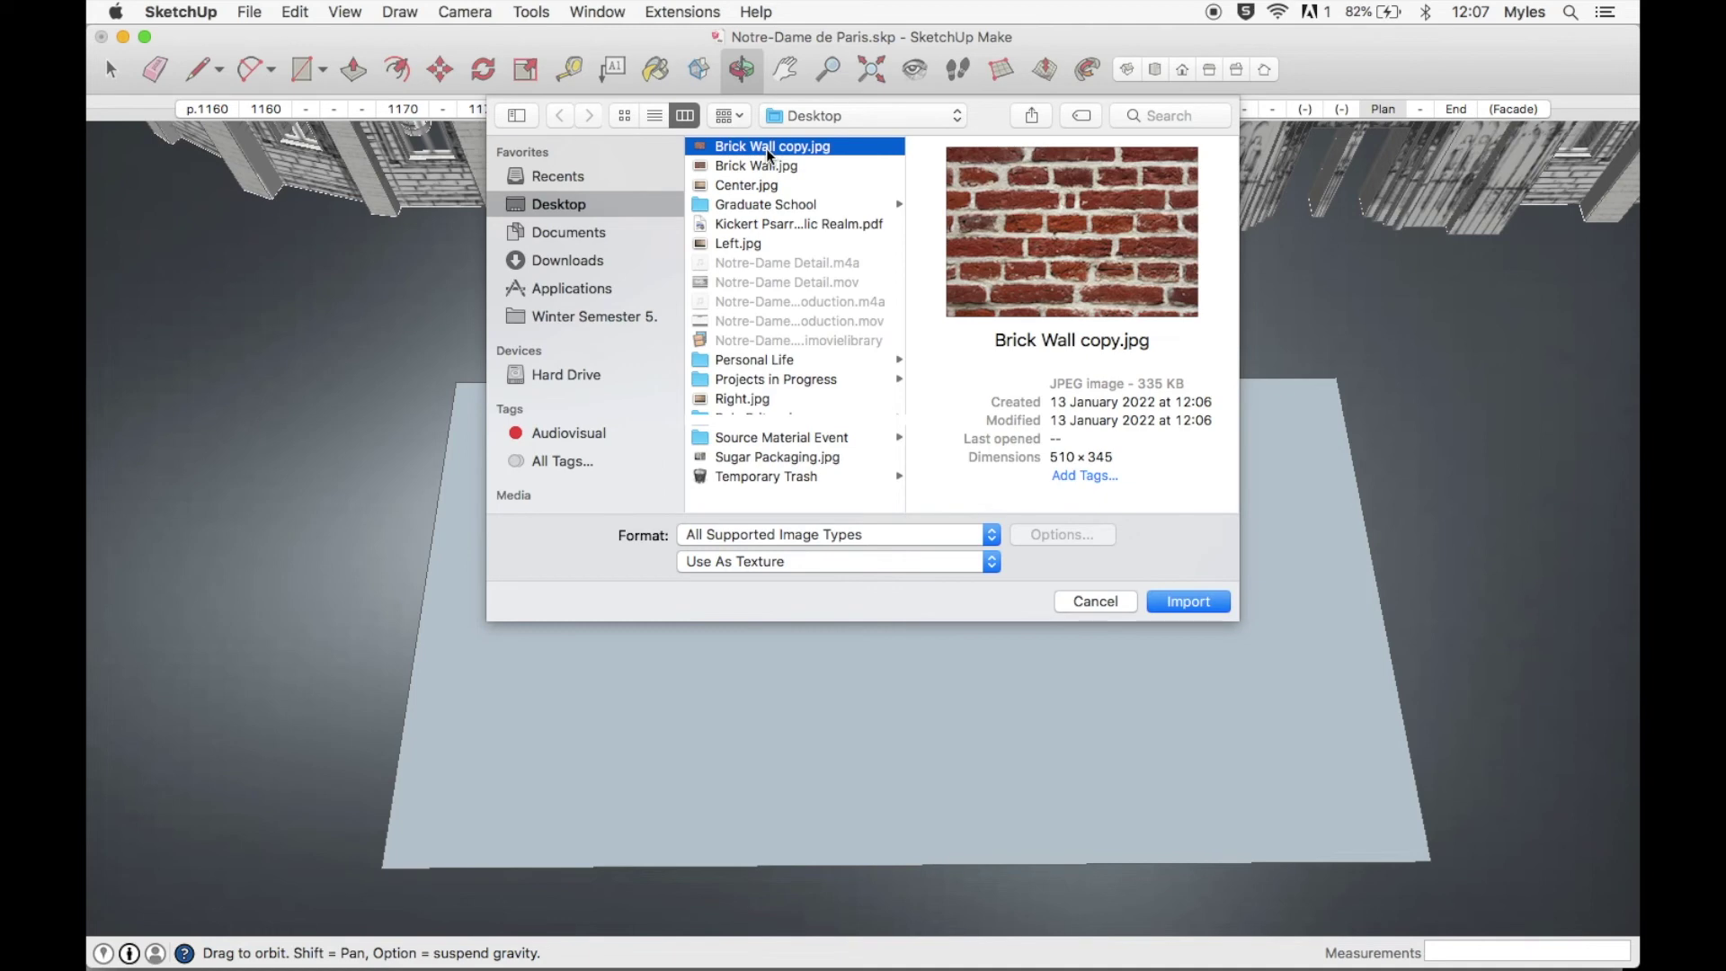
pyautogui.doubleClick(768, 150)
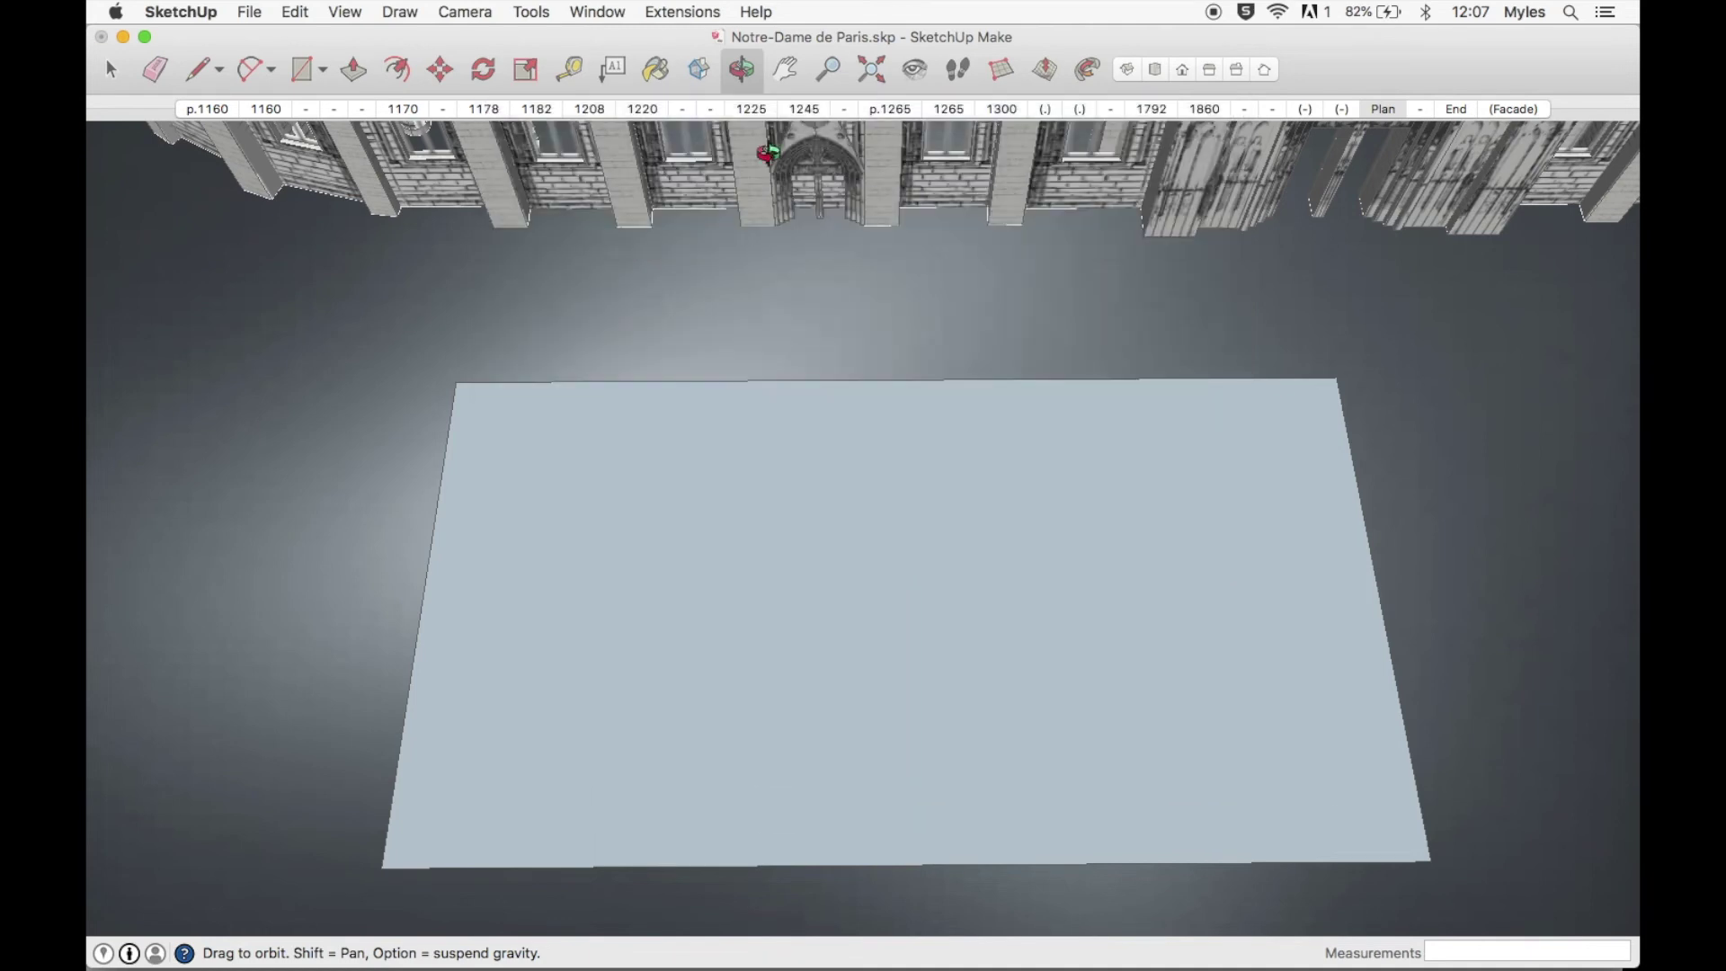
pyautogui.click(508, 760)
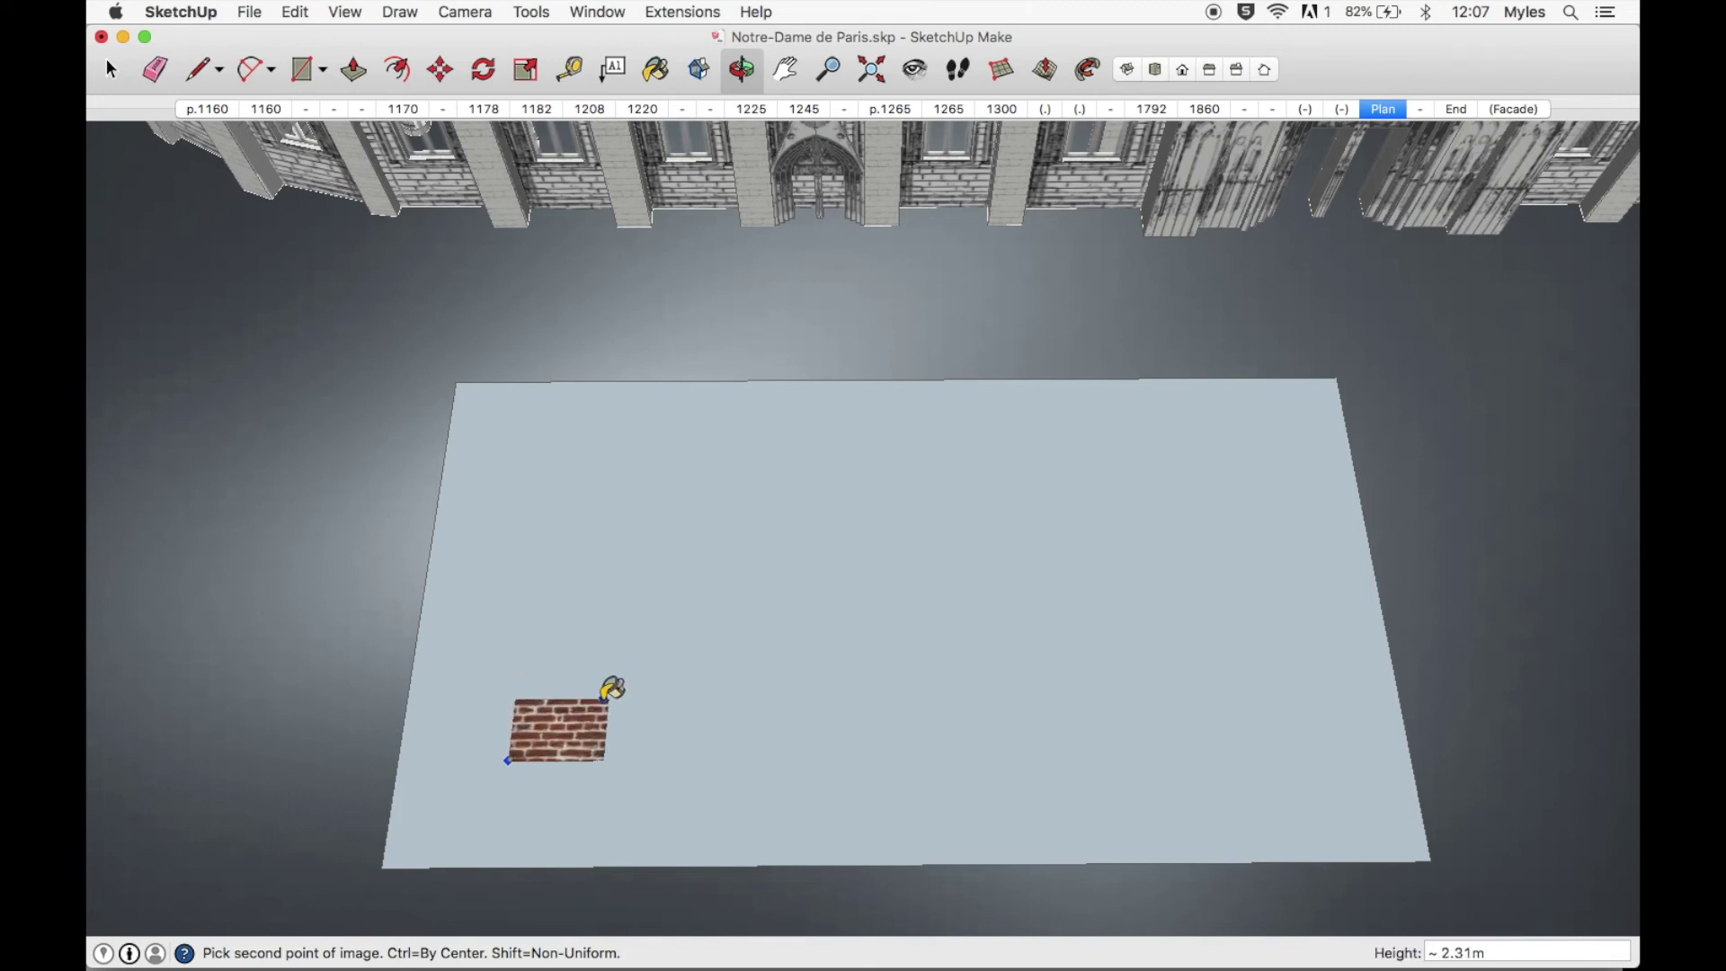
pyautogui.click(610, 691)
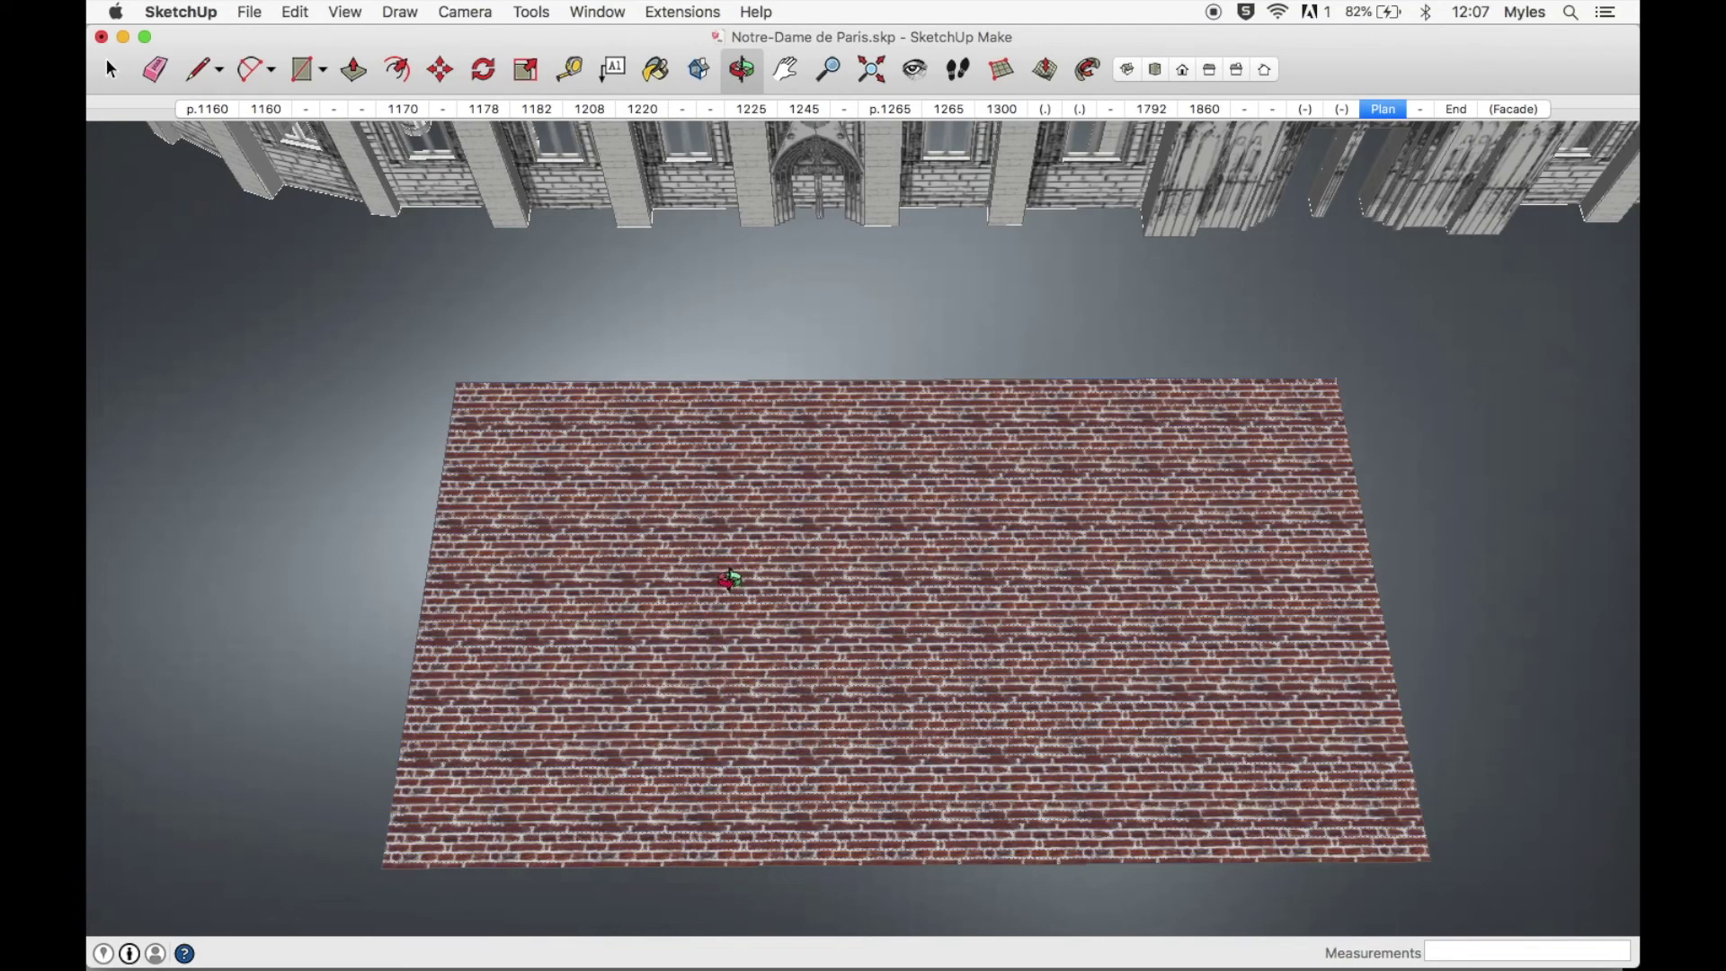
# - Examine up close the seams where the repeated brick images meet on the rectangle
pyautogui.scroll(-5, 718, 572)
pyautogui.scroll(10, 717, 572)
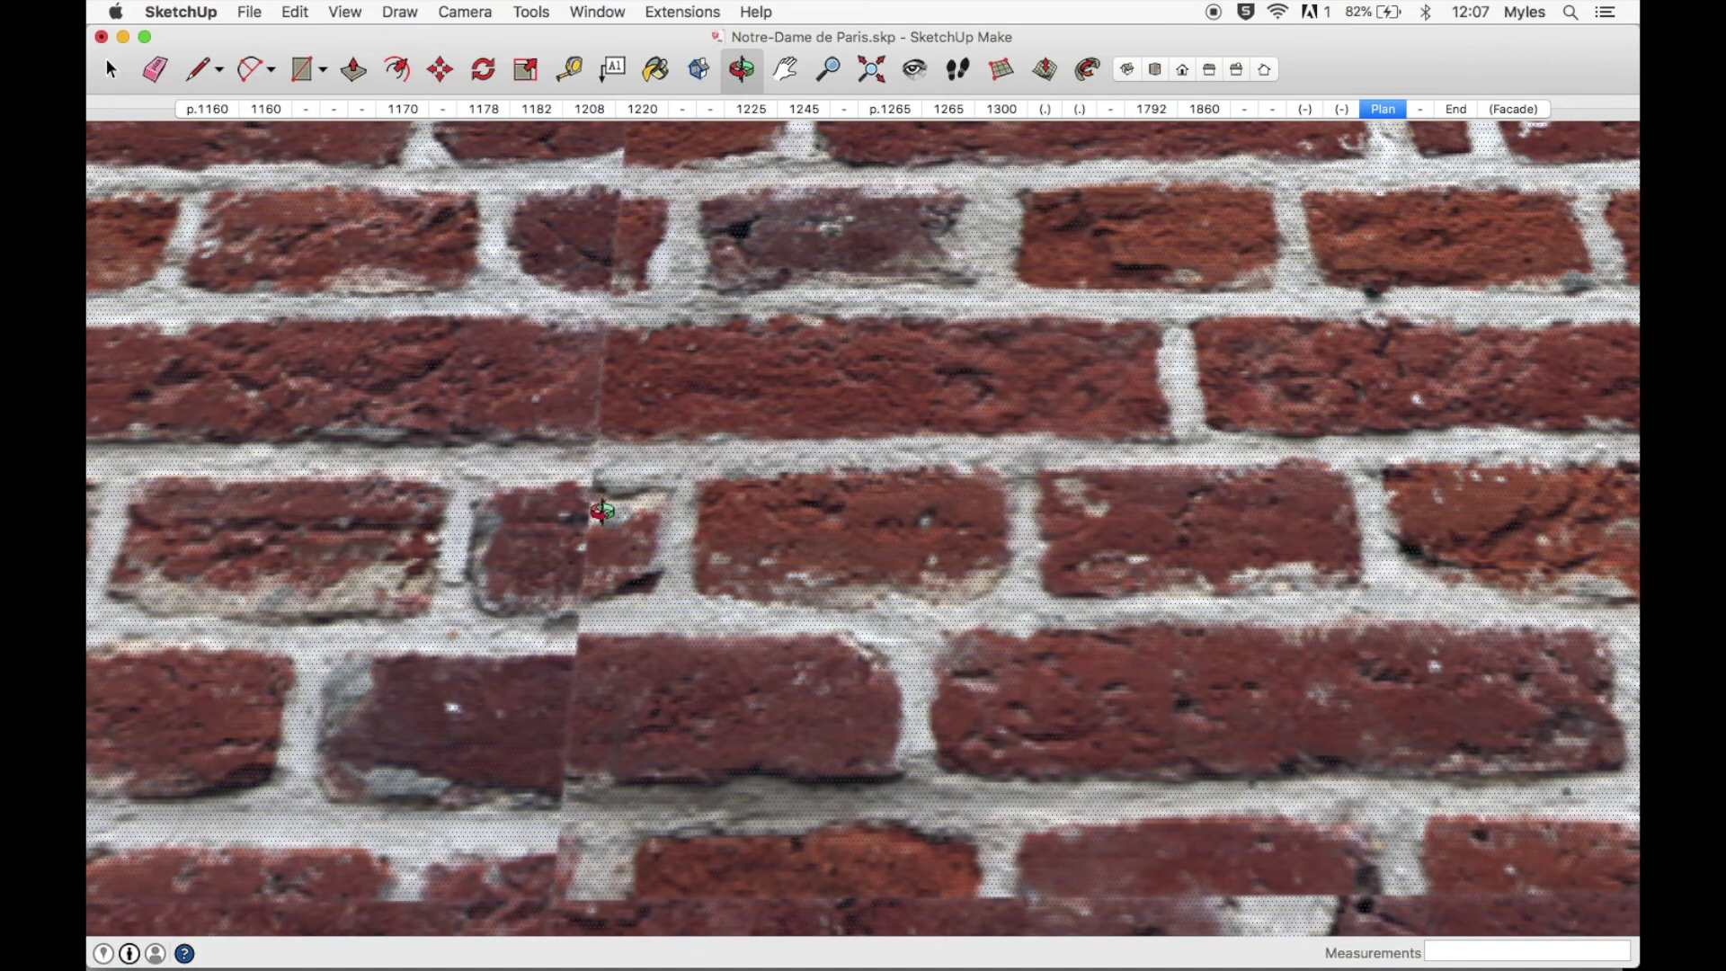
pyautogui.doubleClick(591, 504)
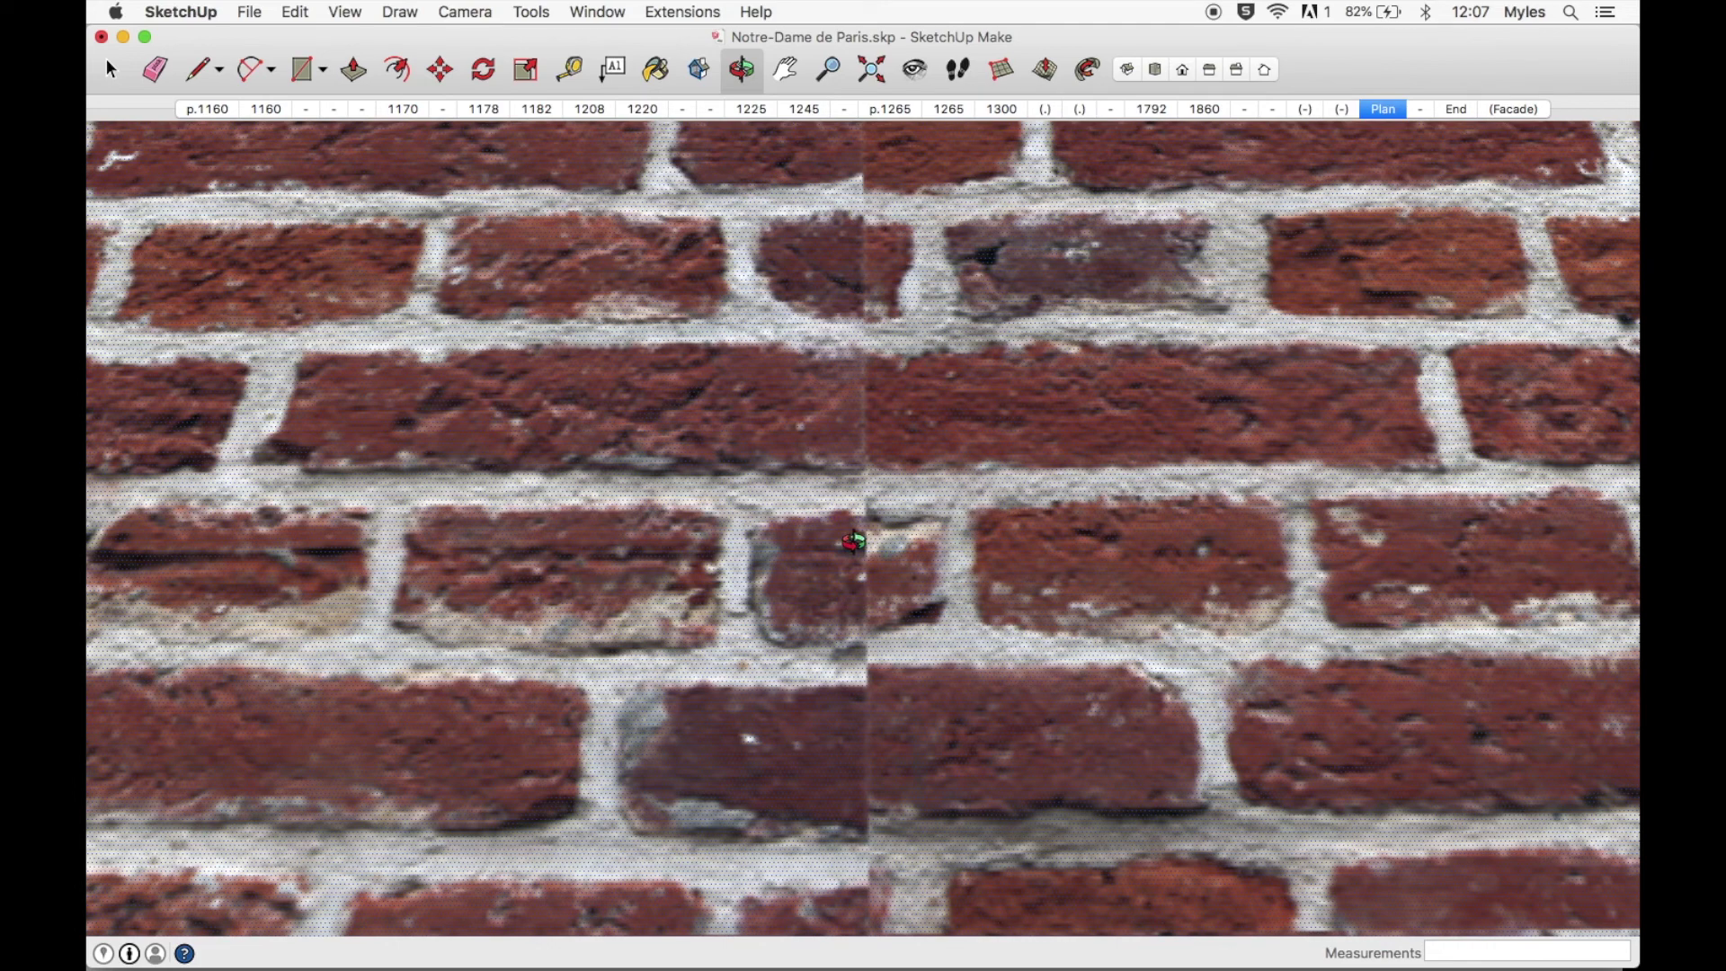
pyautogui.moveTo(745, 470); pyautogui.dragTo(895, 468)
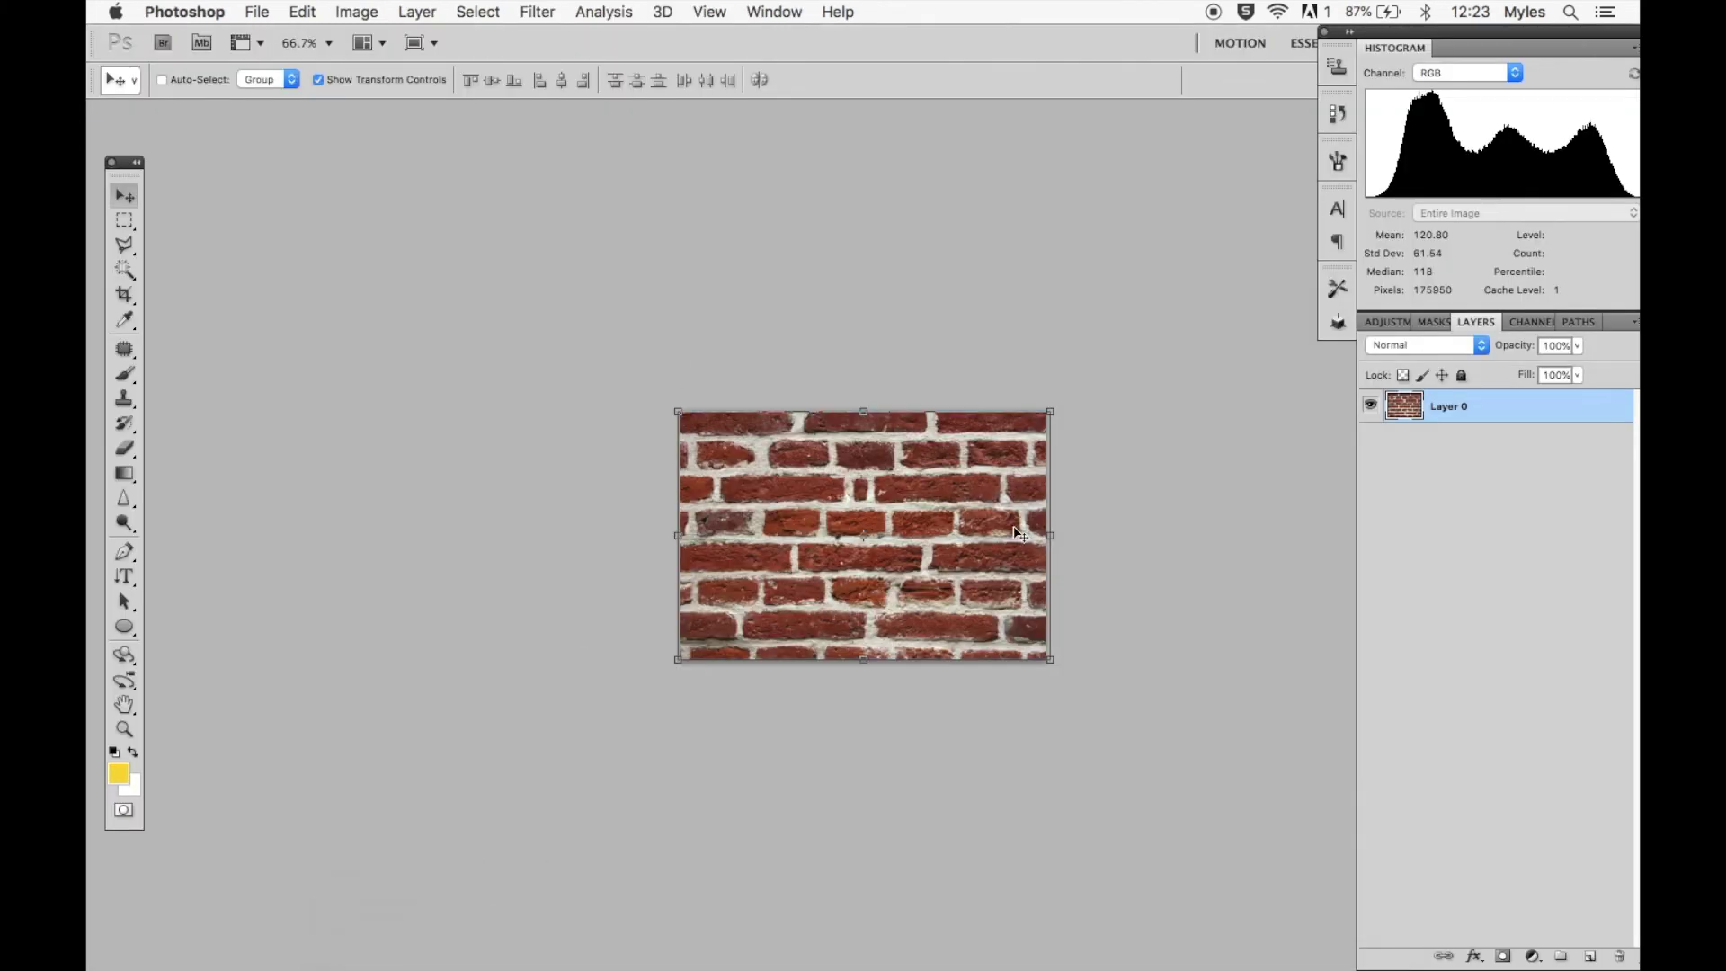
# - Narrow the brick image layer to about 99.2% width from its right edge, and pull its left edge slightly inward
pyautogui.click(1049, 536)
pyautogui.moveTo(1050, 537); pyautogui.dragTo(1045, 537)
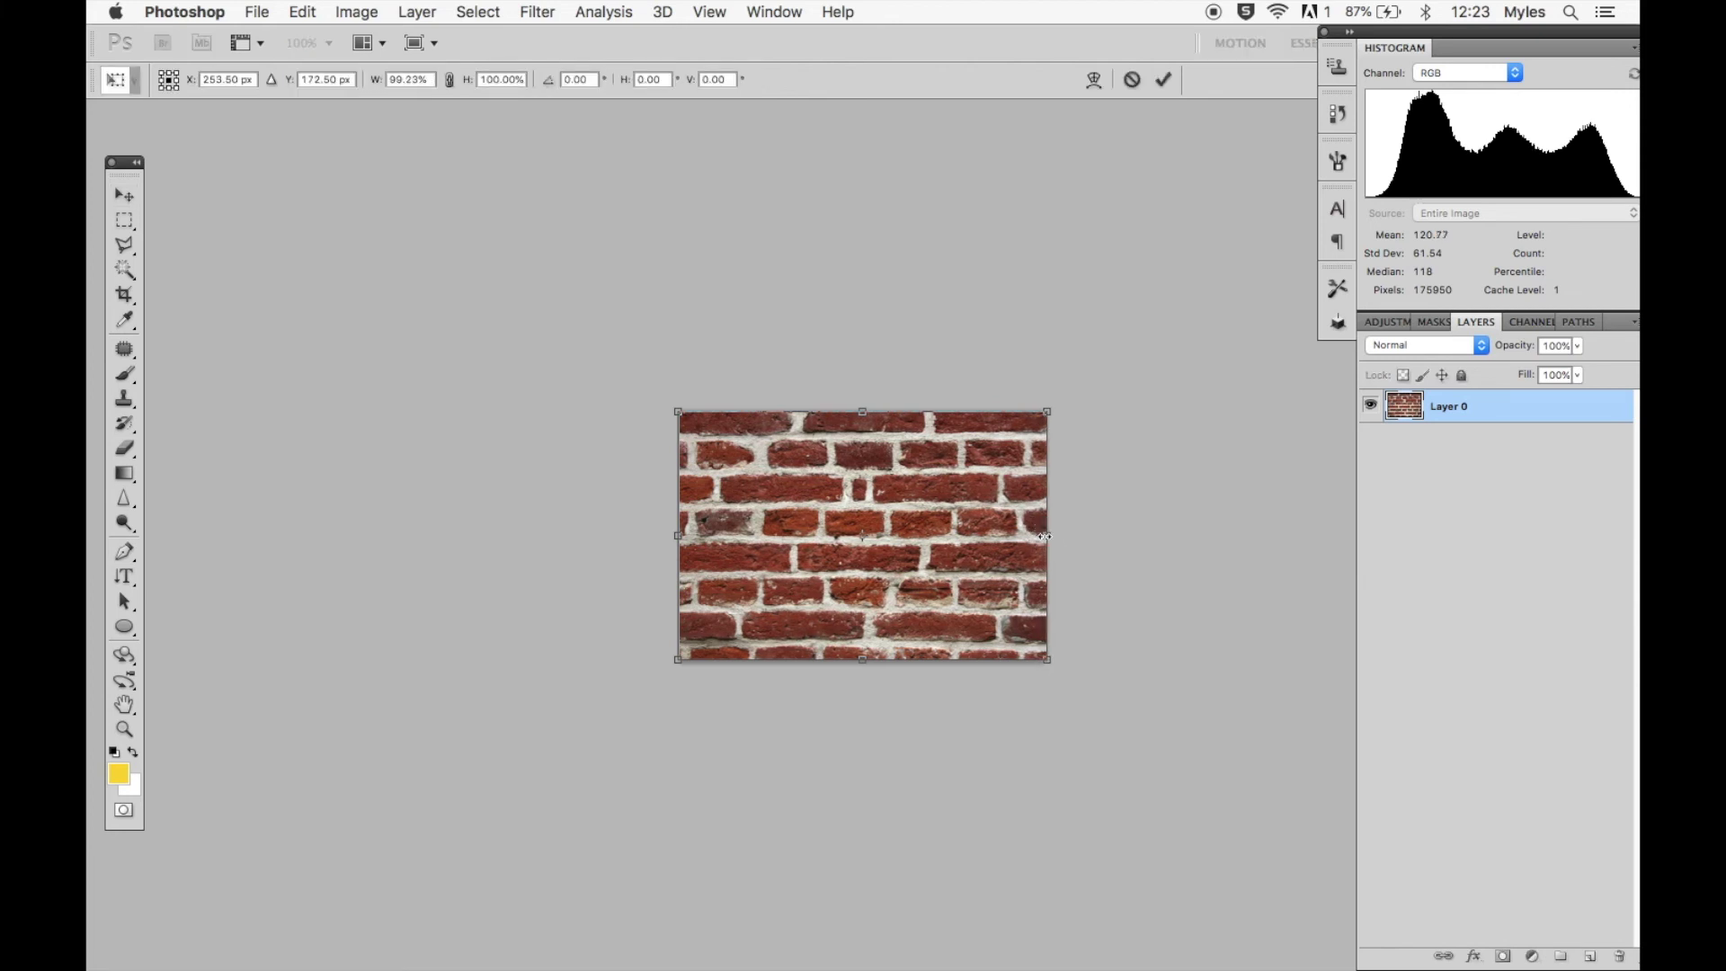
pyautogui.press('Return')
pyautogui.moveTo(679, 535); pyautogui.dragTo(683, 531)
pyautogui.press('Return')
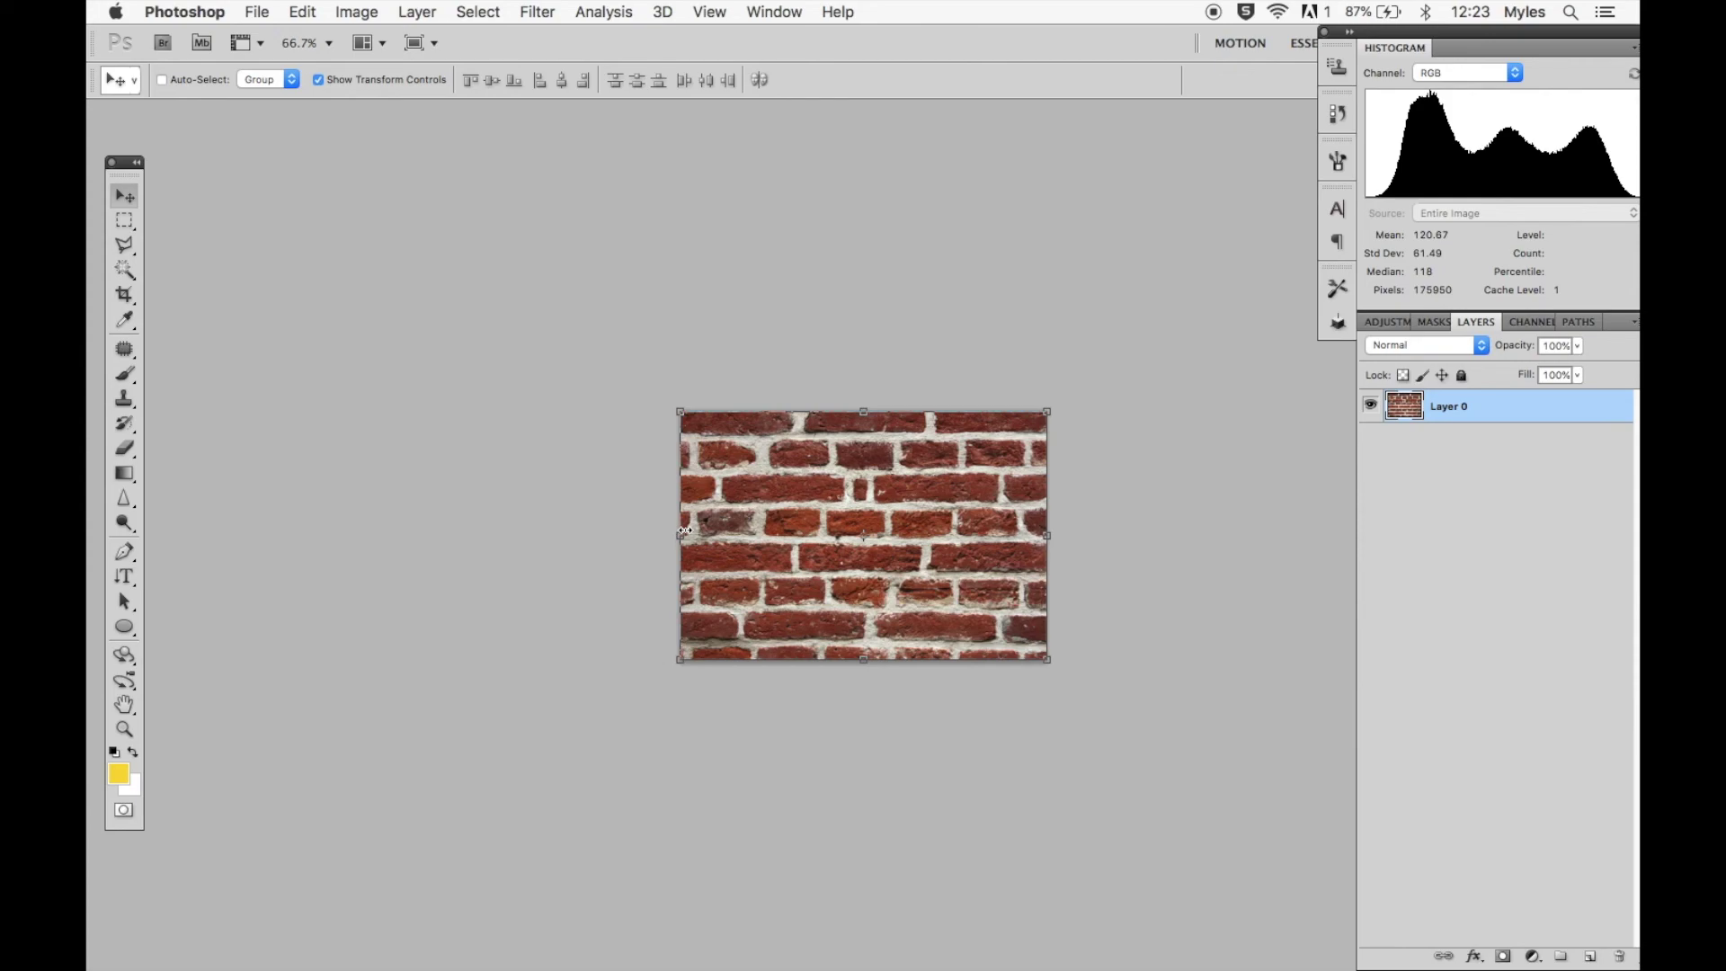
# - Switch to SketchUp and examine the textured walls, windows and flying buttresses along the cathedral's side
pyautogui.hotkey('ctrl', 'Up')
pyautogui.click(509, 717)
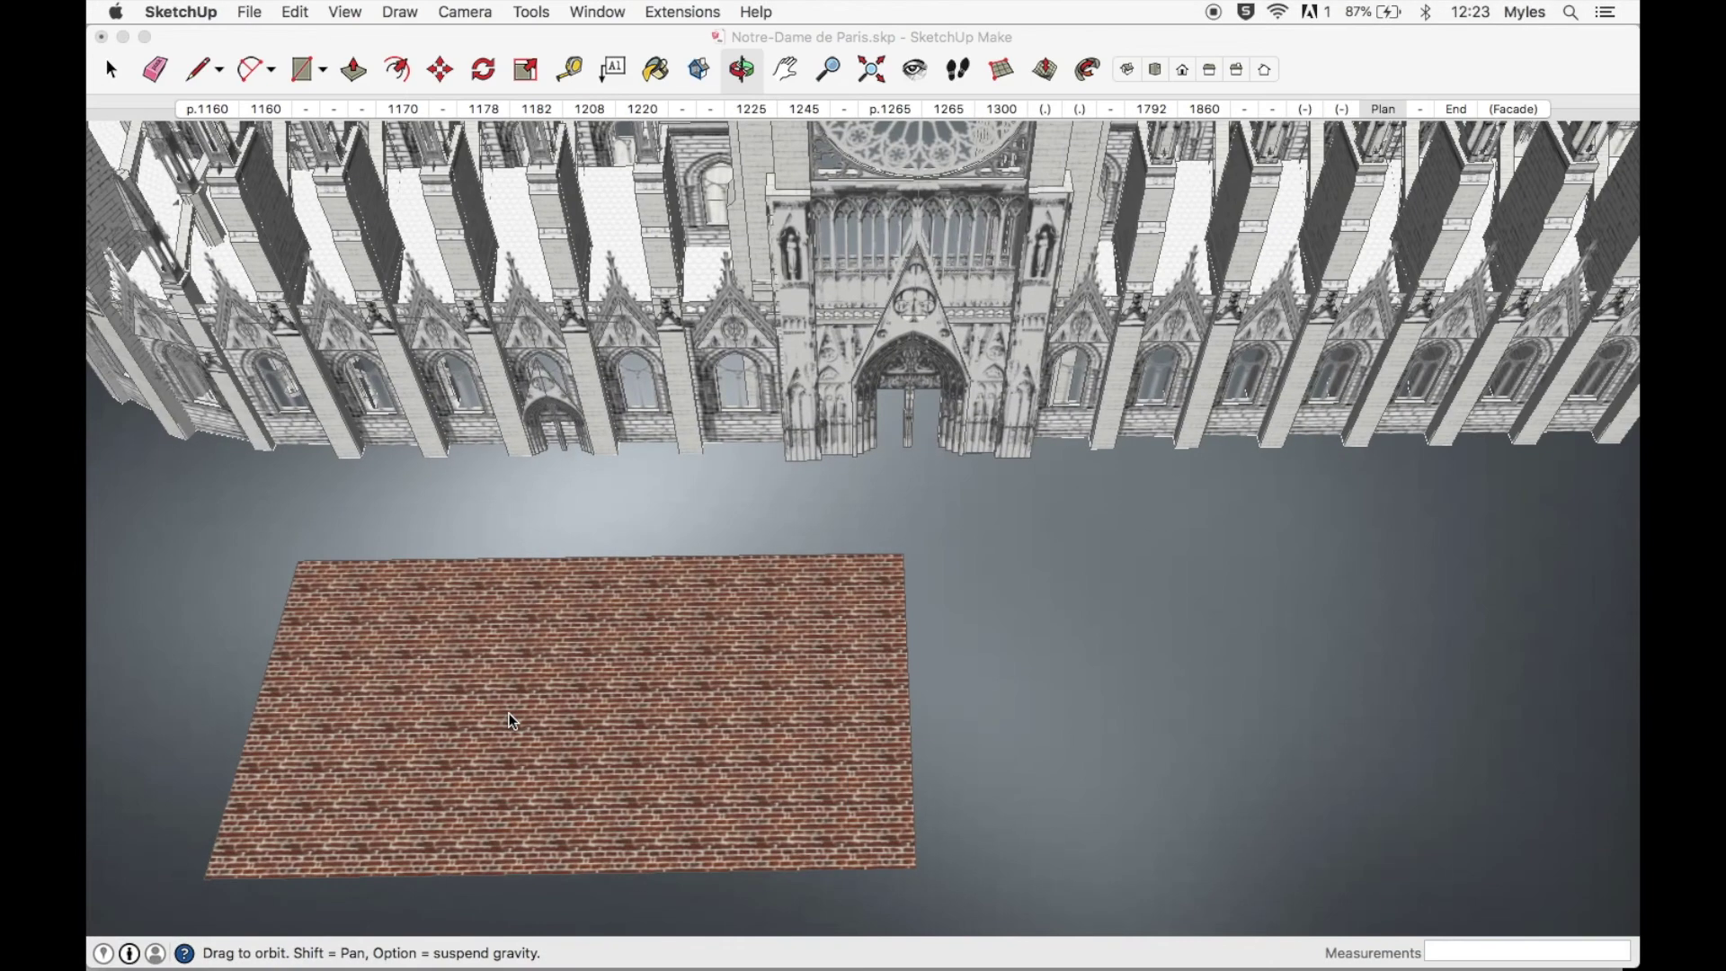
pyautogui.doubleClick(1274, 258)
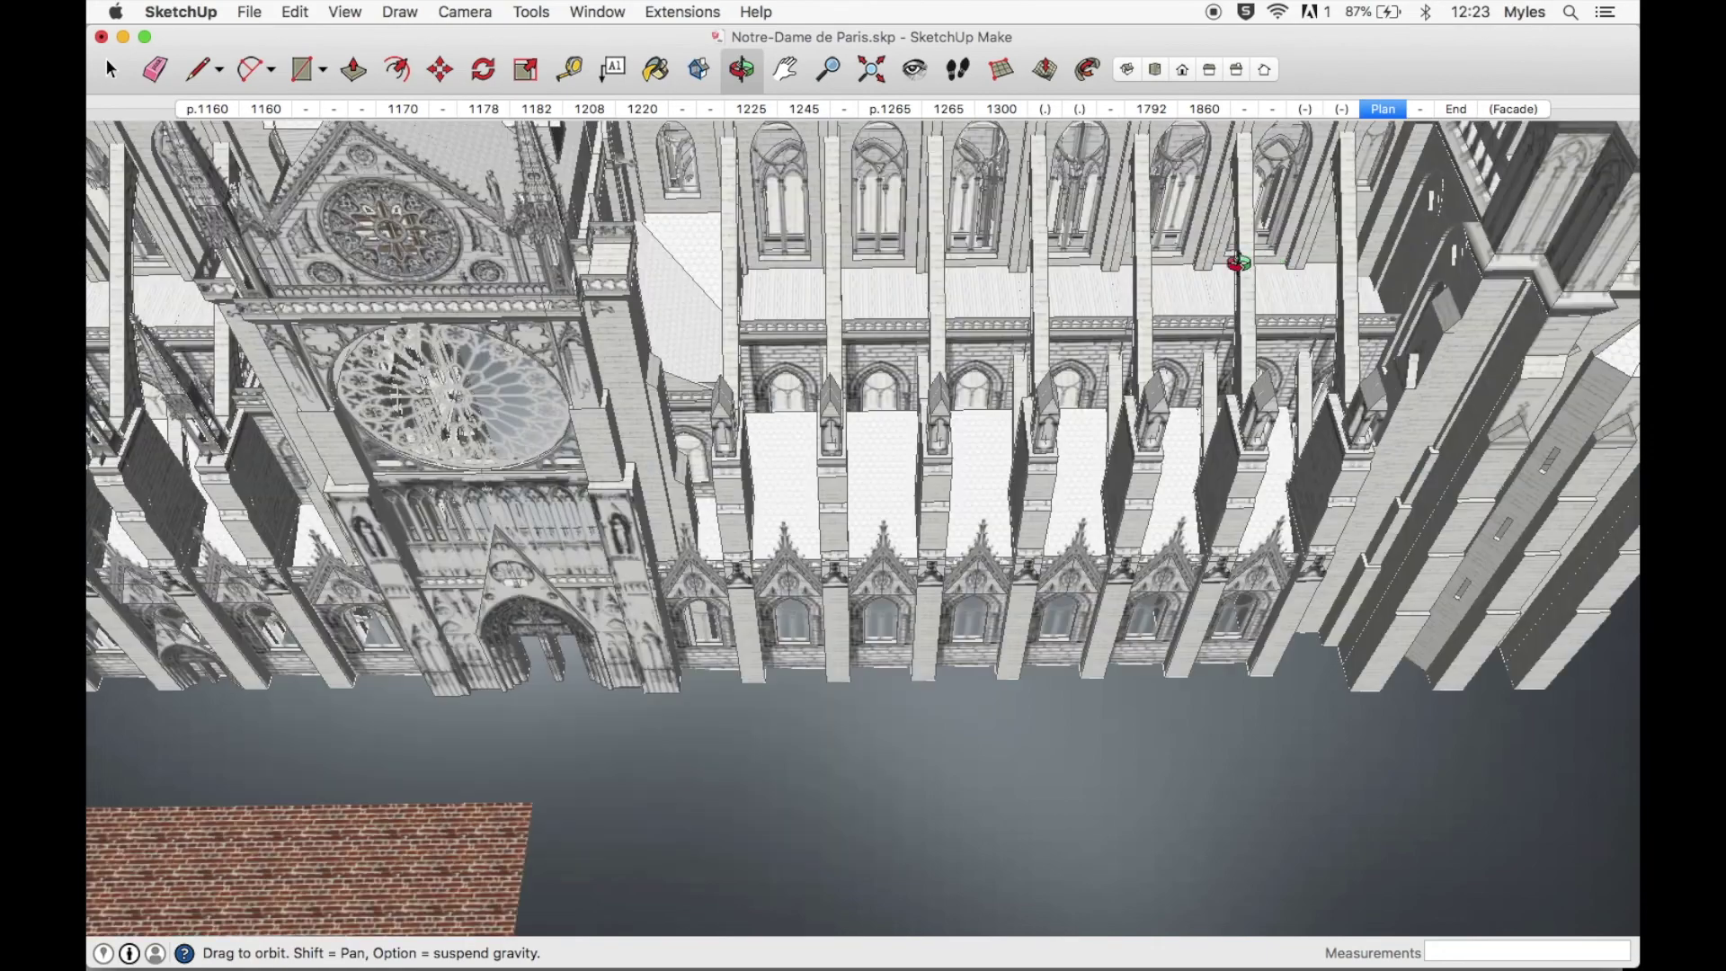
pyautogui.moveTo(851, 389); pyautogui.dragTo(1198, 333)
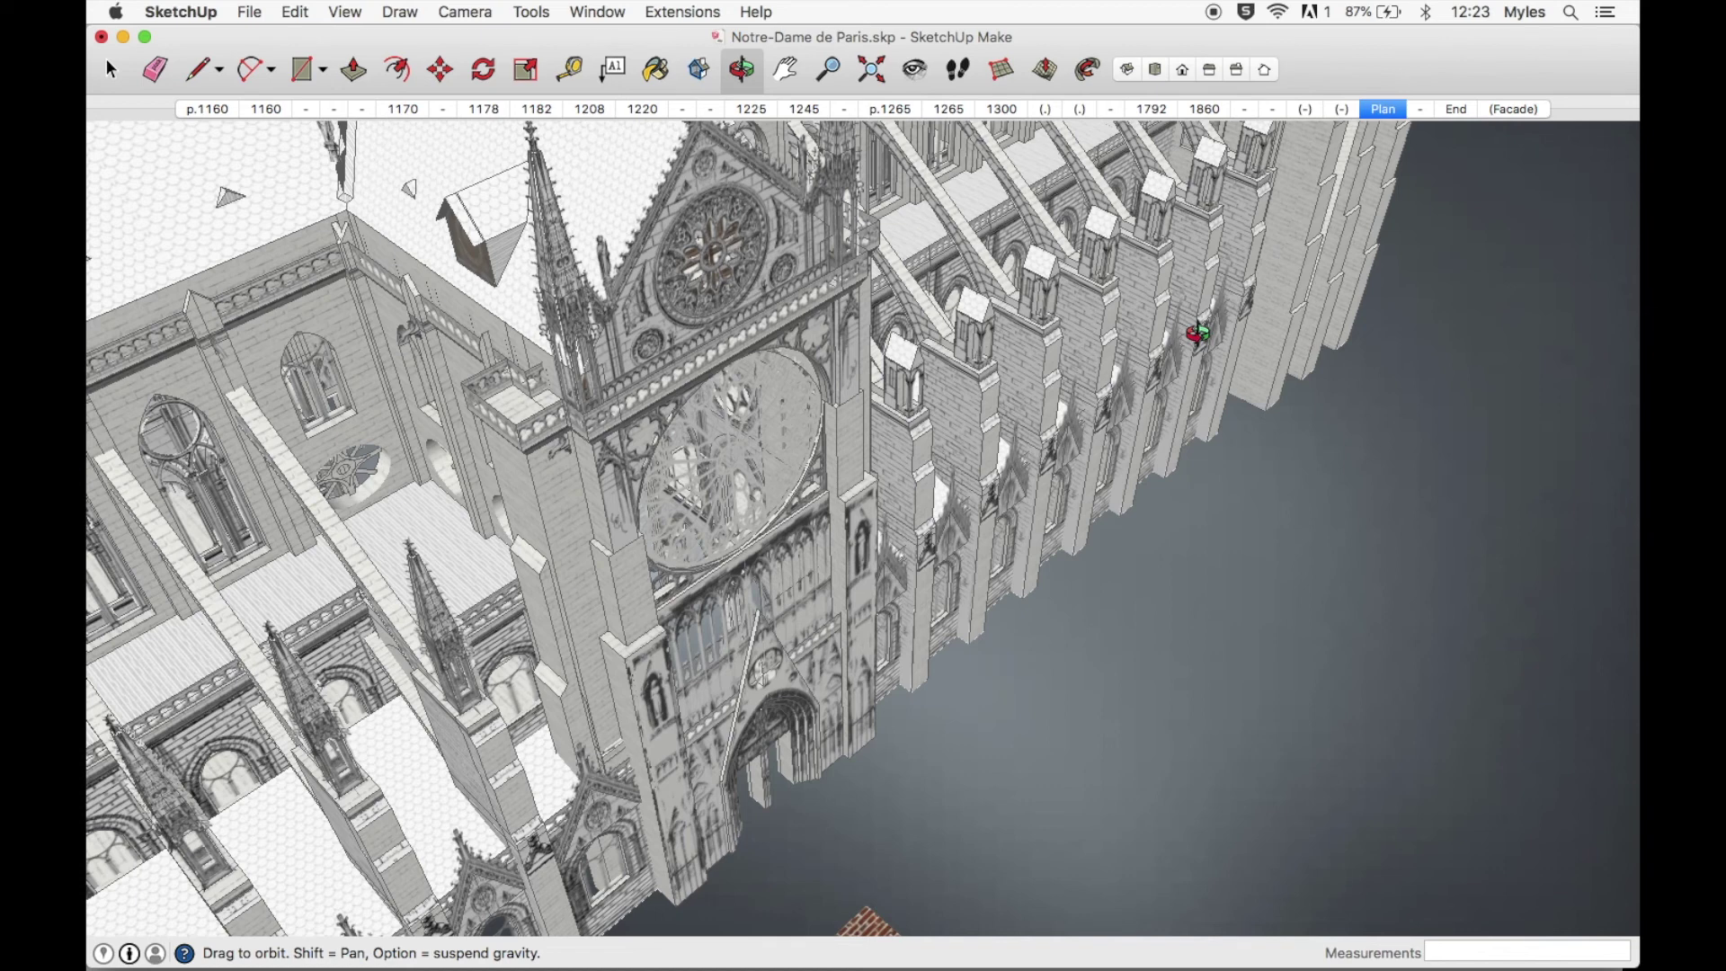
pyautogui.moveTo(302, 602); pyautogui.dragTo(592, 490)
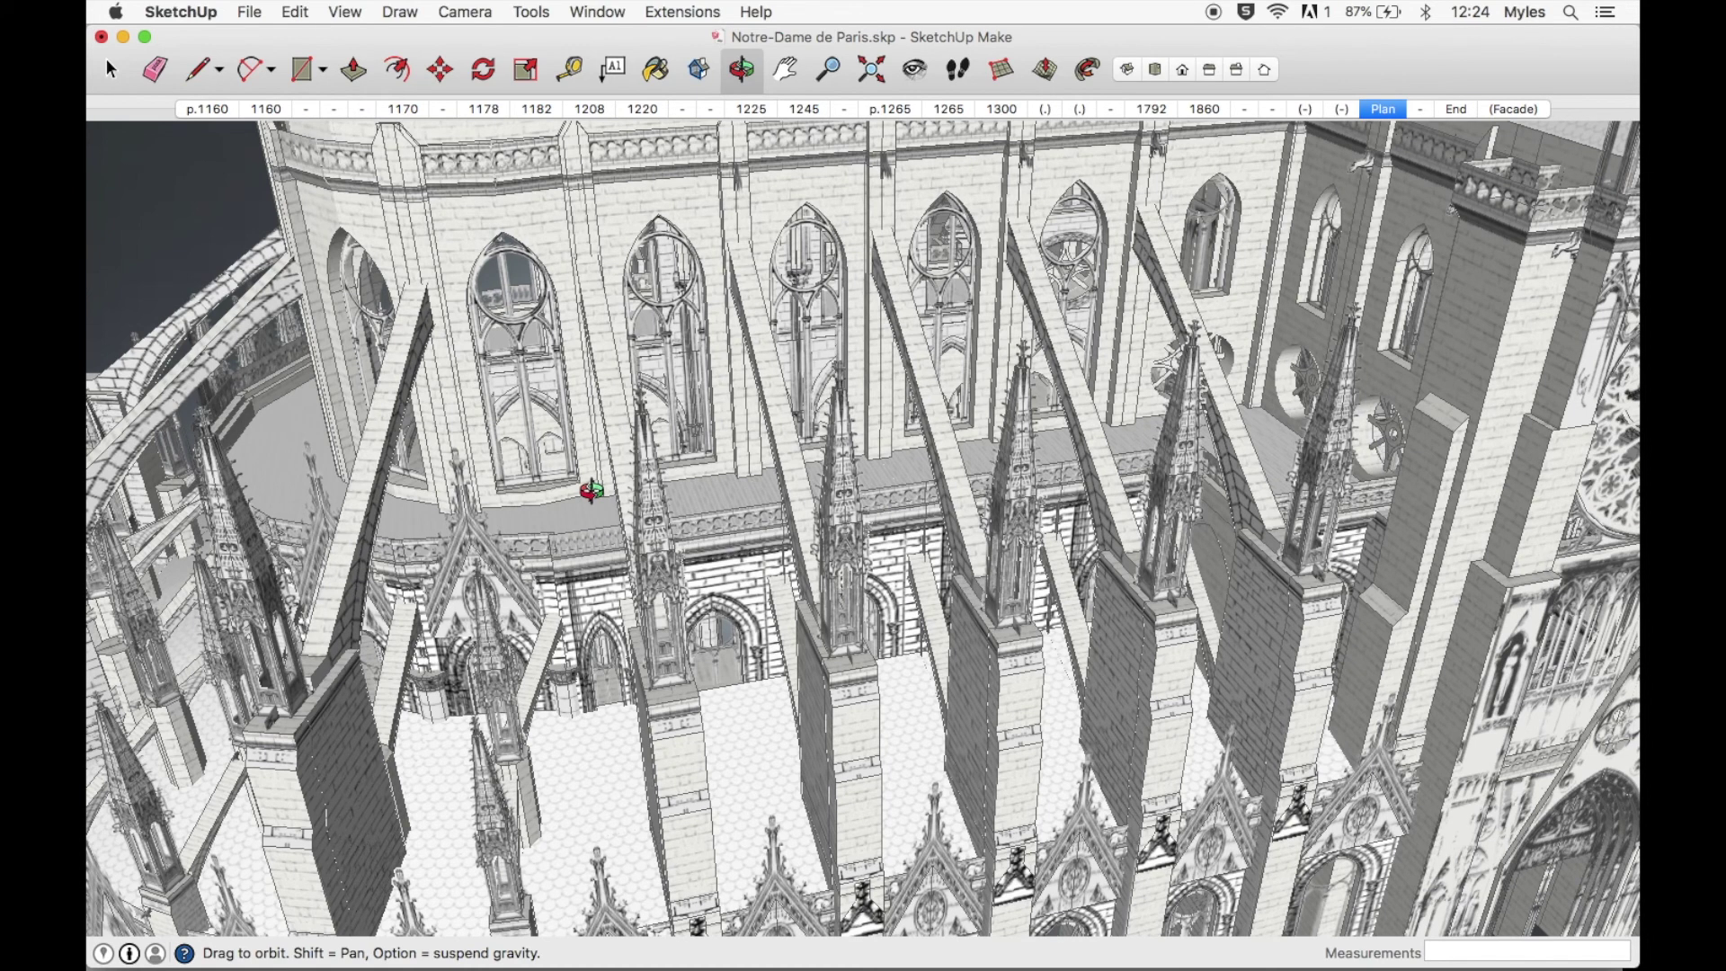
pyautogui.moveTo(592, 489); pyautogui.dragTo(1226, 647)
pyautogui.scroll(3, 1272, 590)
pyautogui.scroll(-5, 877, 563)
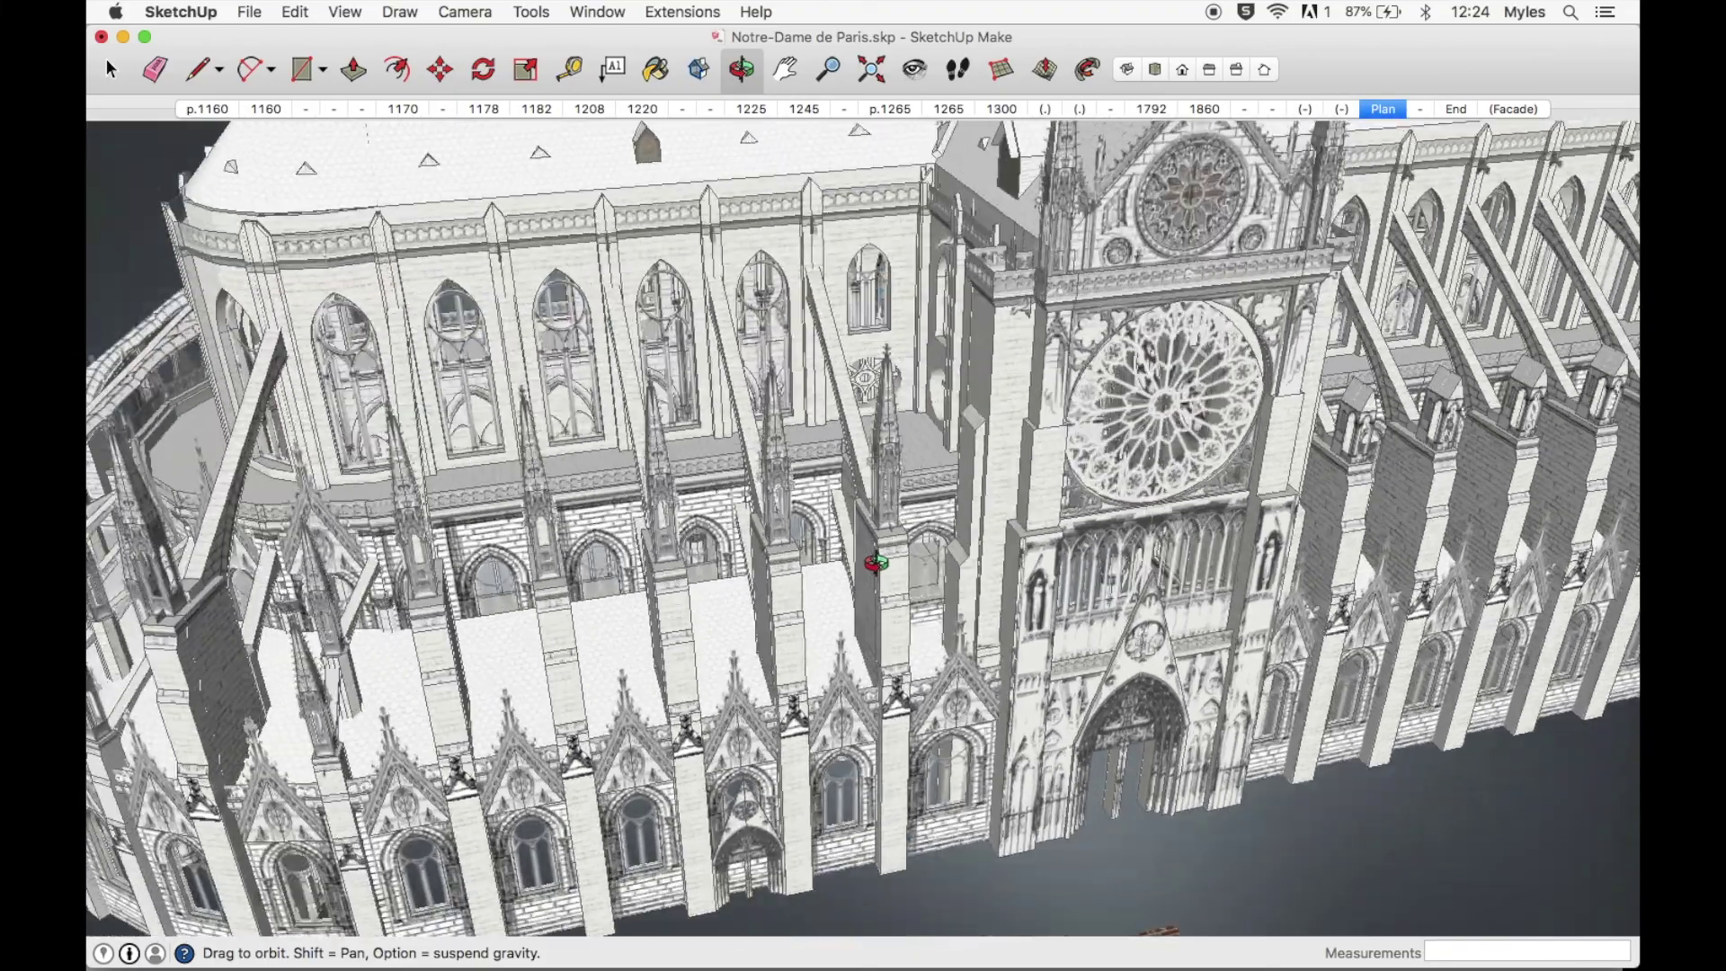
# - Examine the stone textures on a buttress, an arched window and the quatrefoil balustrade up close
pyautogui.scroll(6, 877, 563)
pyautogui.scroll(8, 876, 562)
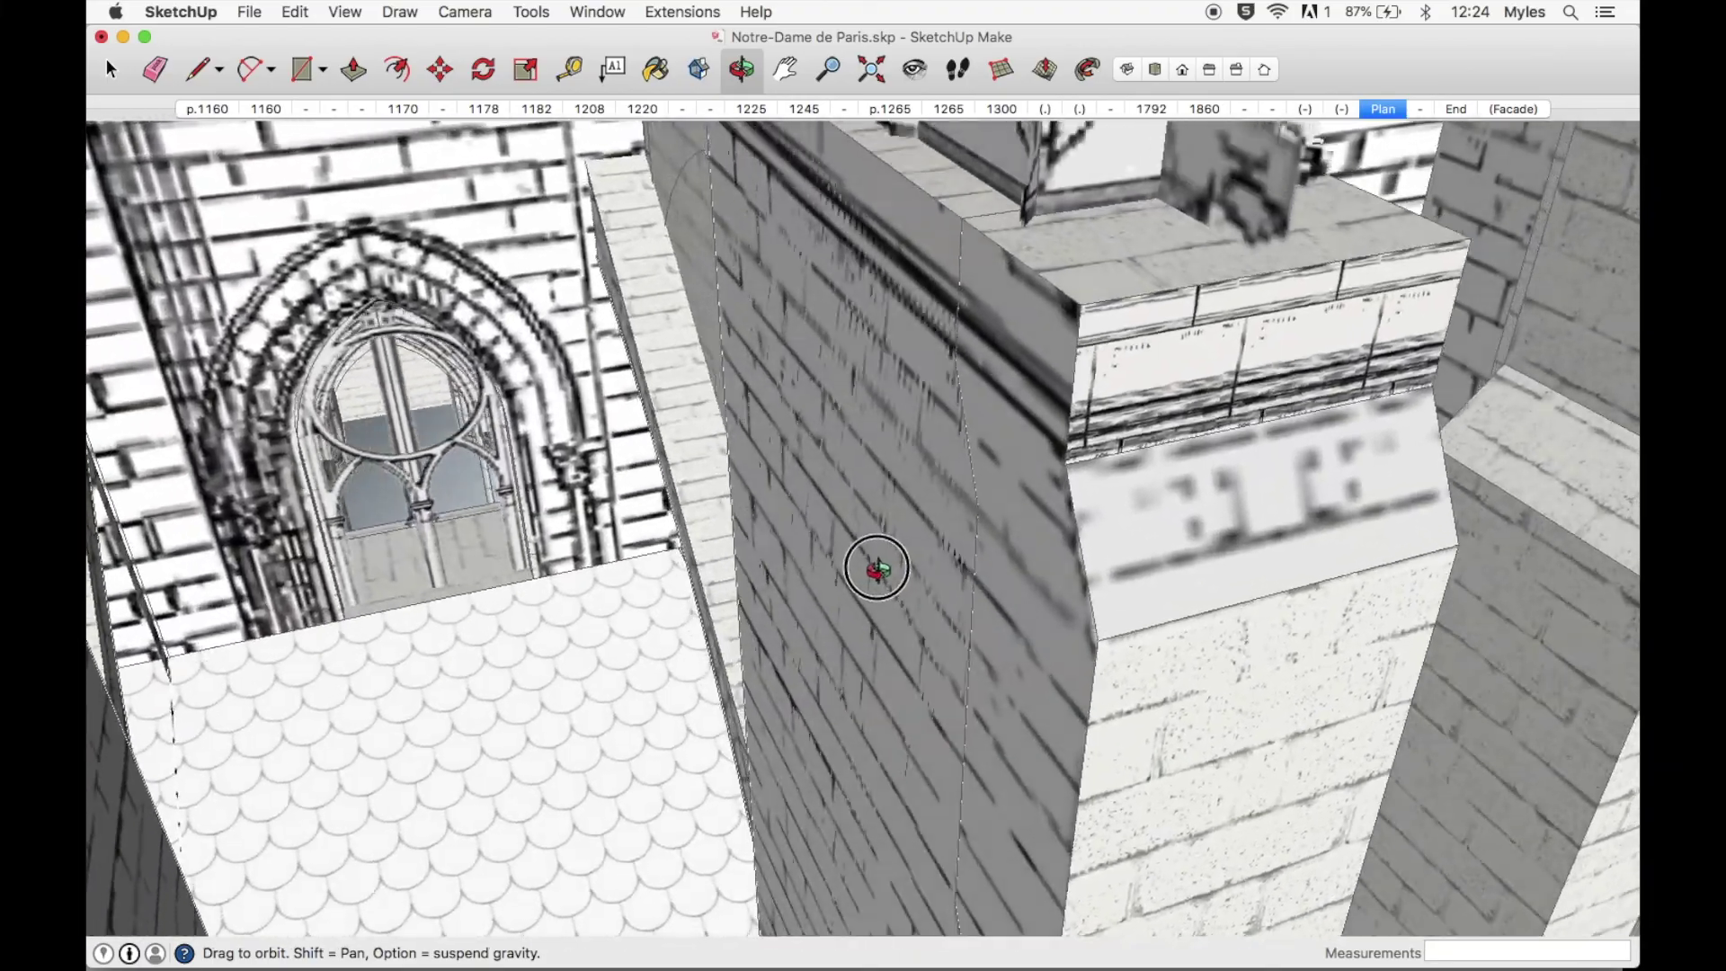
pyautogui.moveTo(878, 568); pyautogui.dragTo(904, 594)
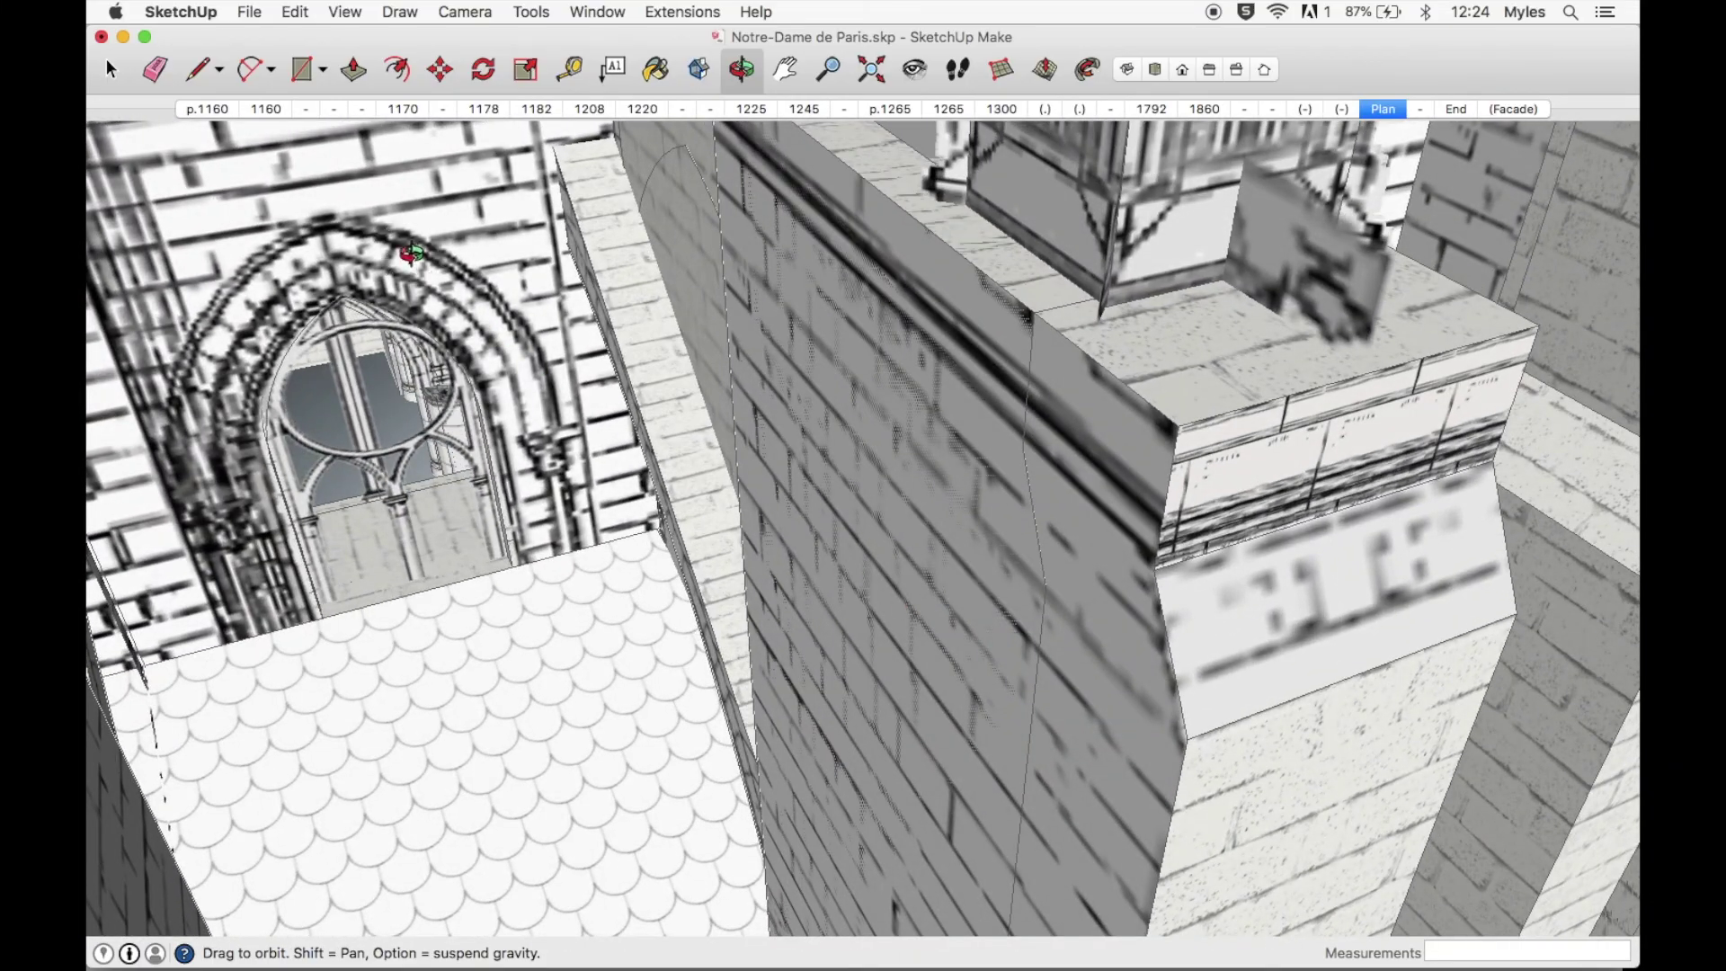
pyautogui.doubleClick(412, 251)
pyautogui.scroll(-6, 662, 455)
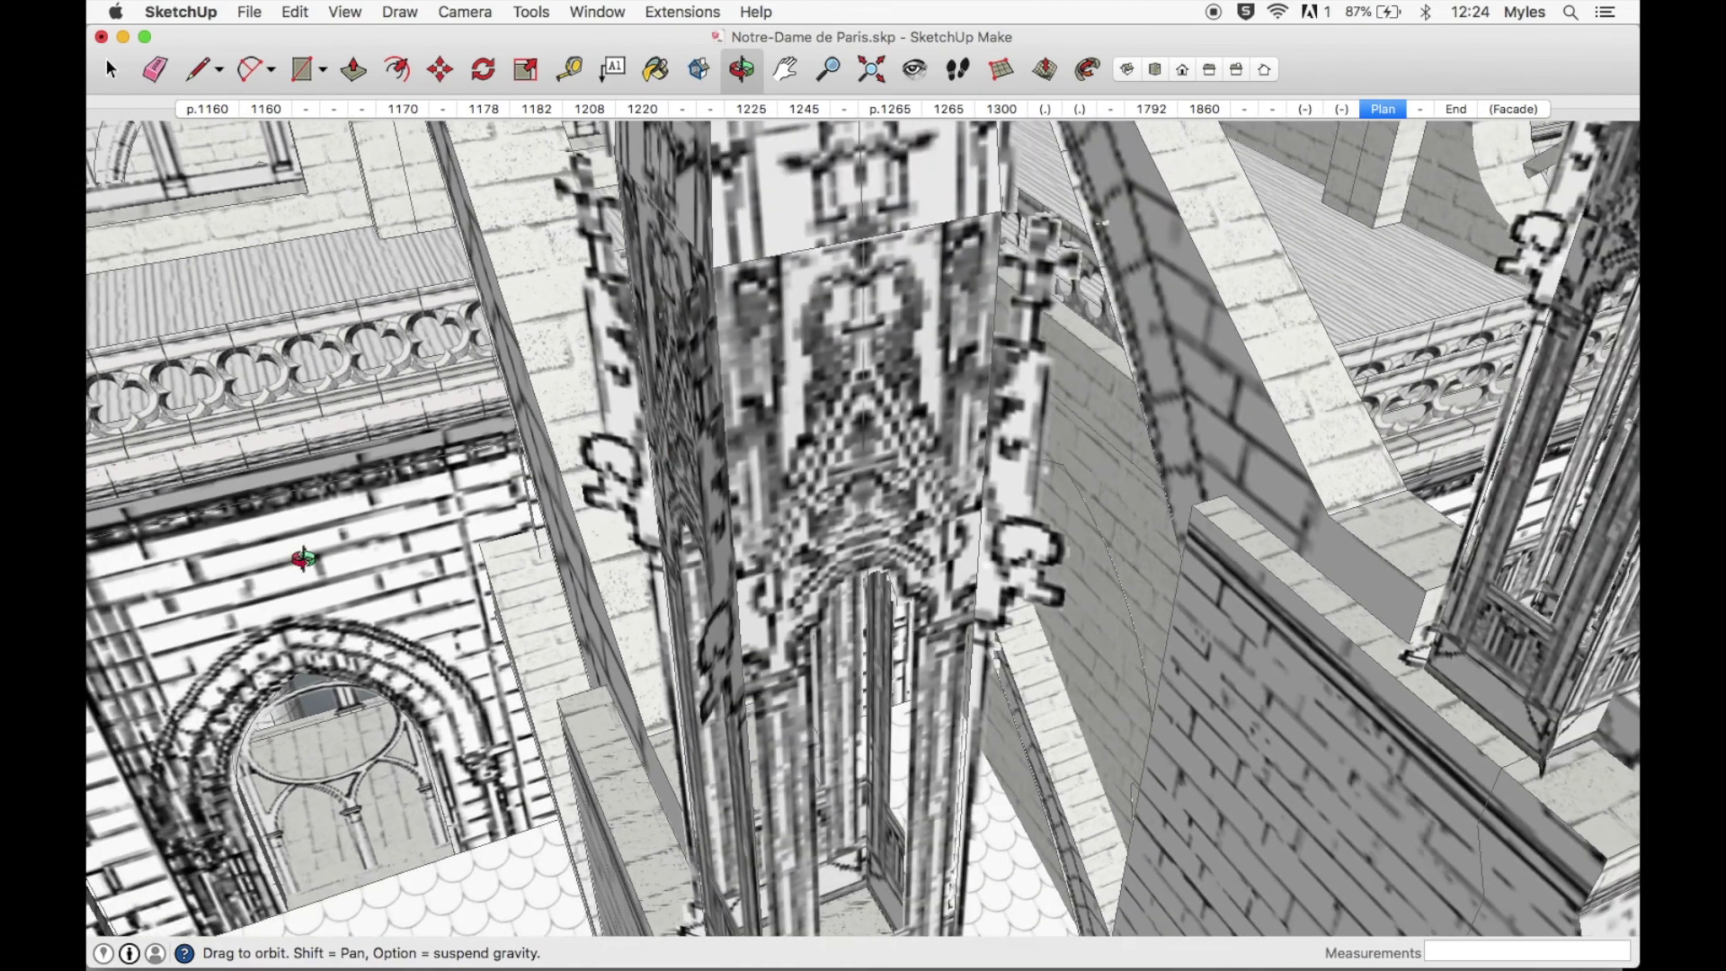
pyautogui.doubleClick(303, 557)
pyautogui.doubleClick(324, 485)
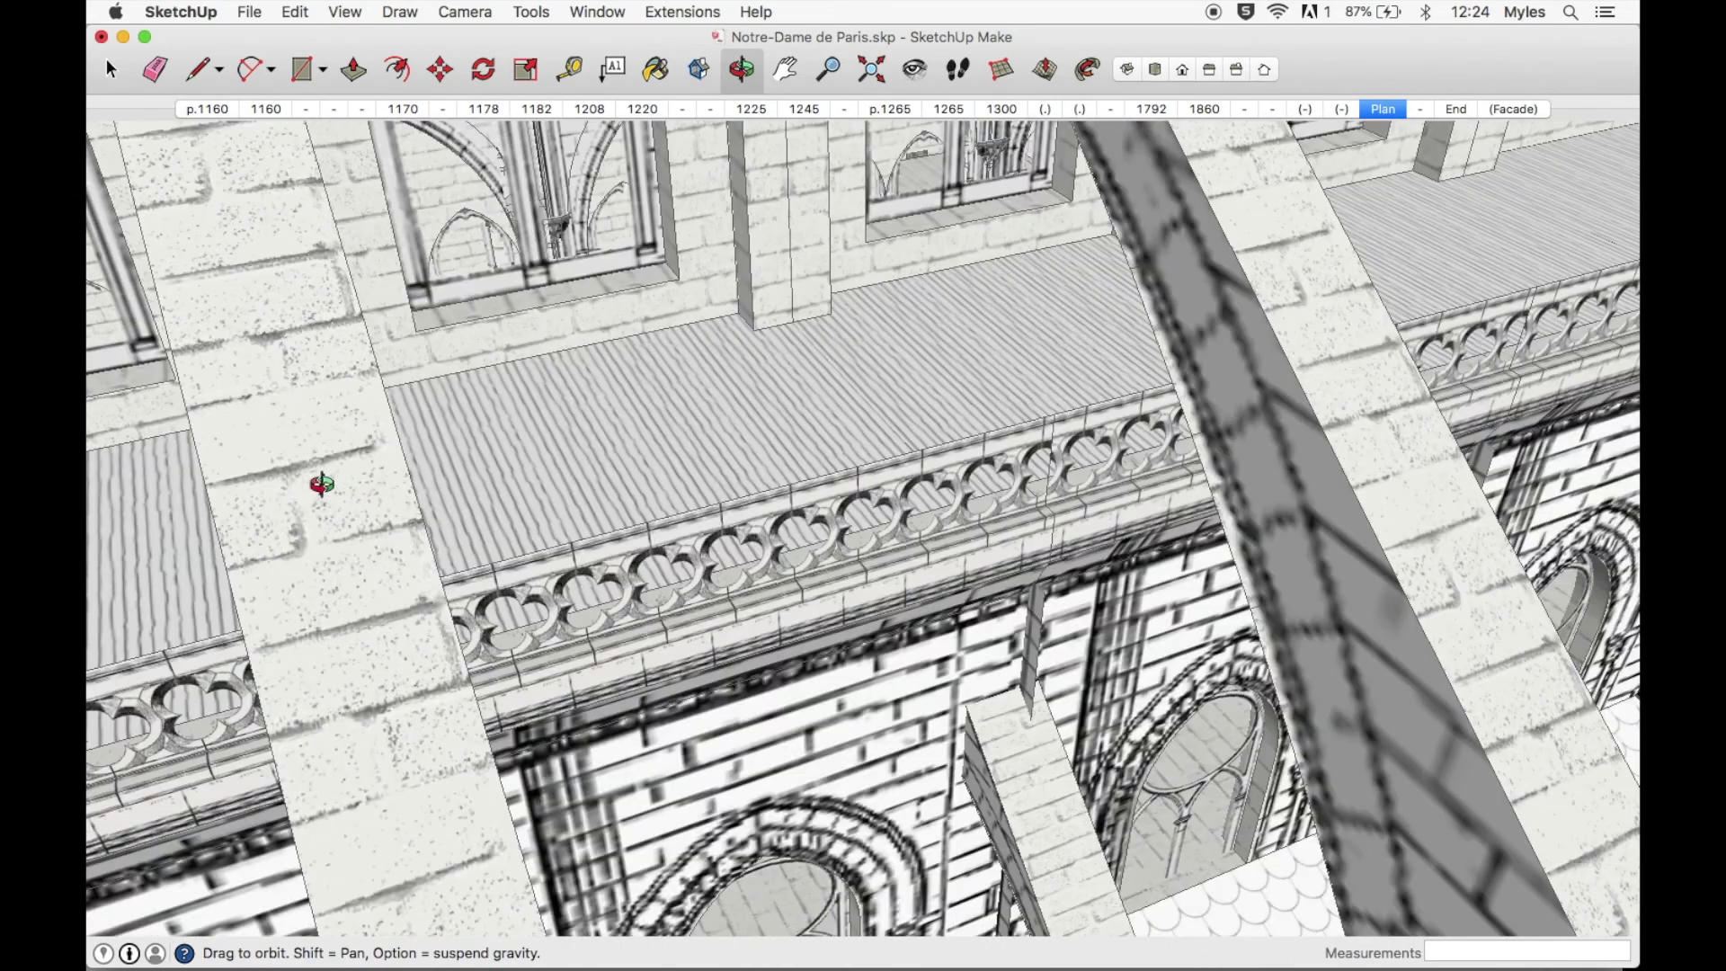
pyautogui.scroll(8, 822, 534)
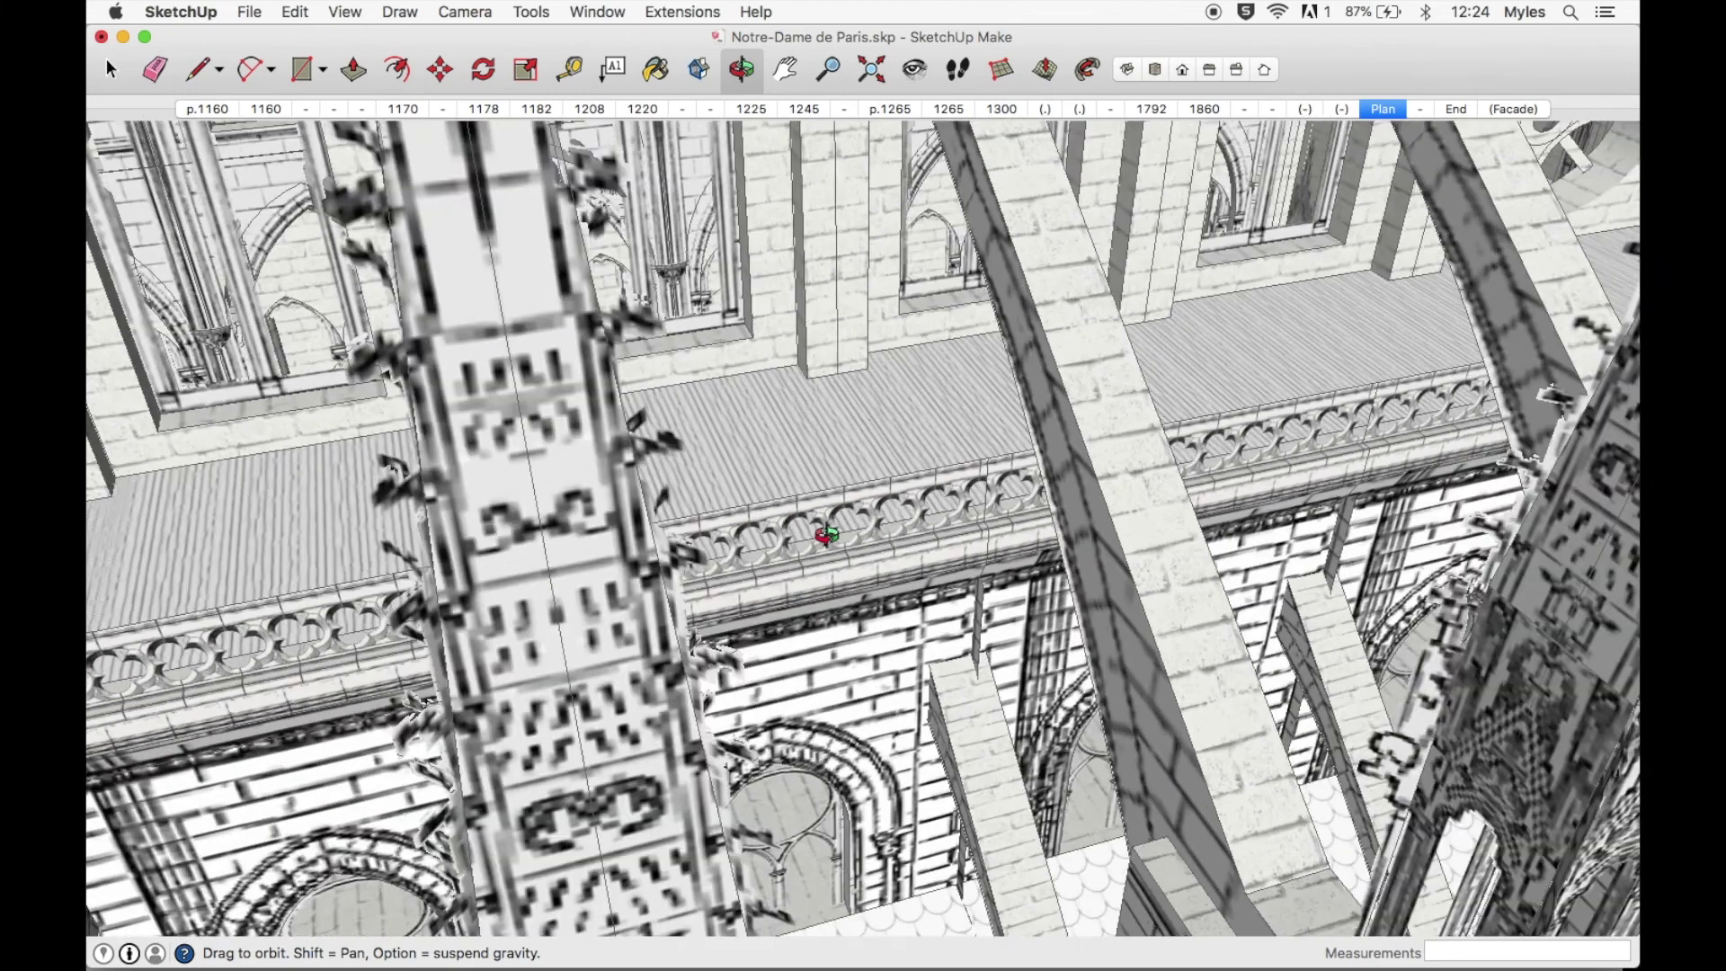
pyautogui.scroll(3, 826, 534)
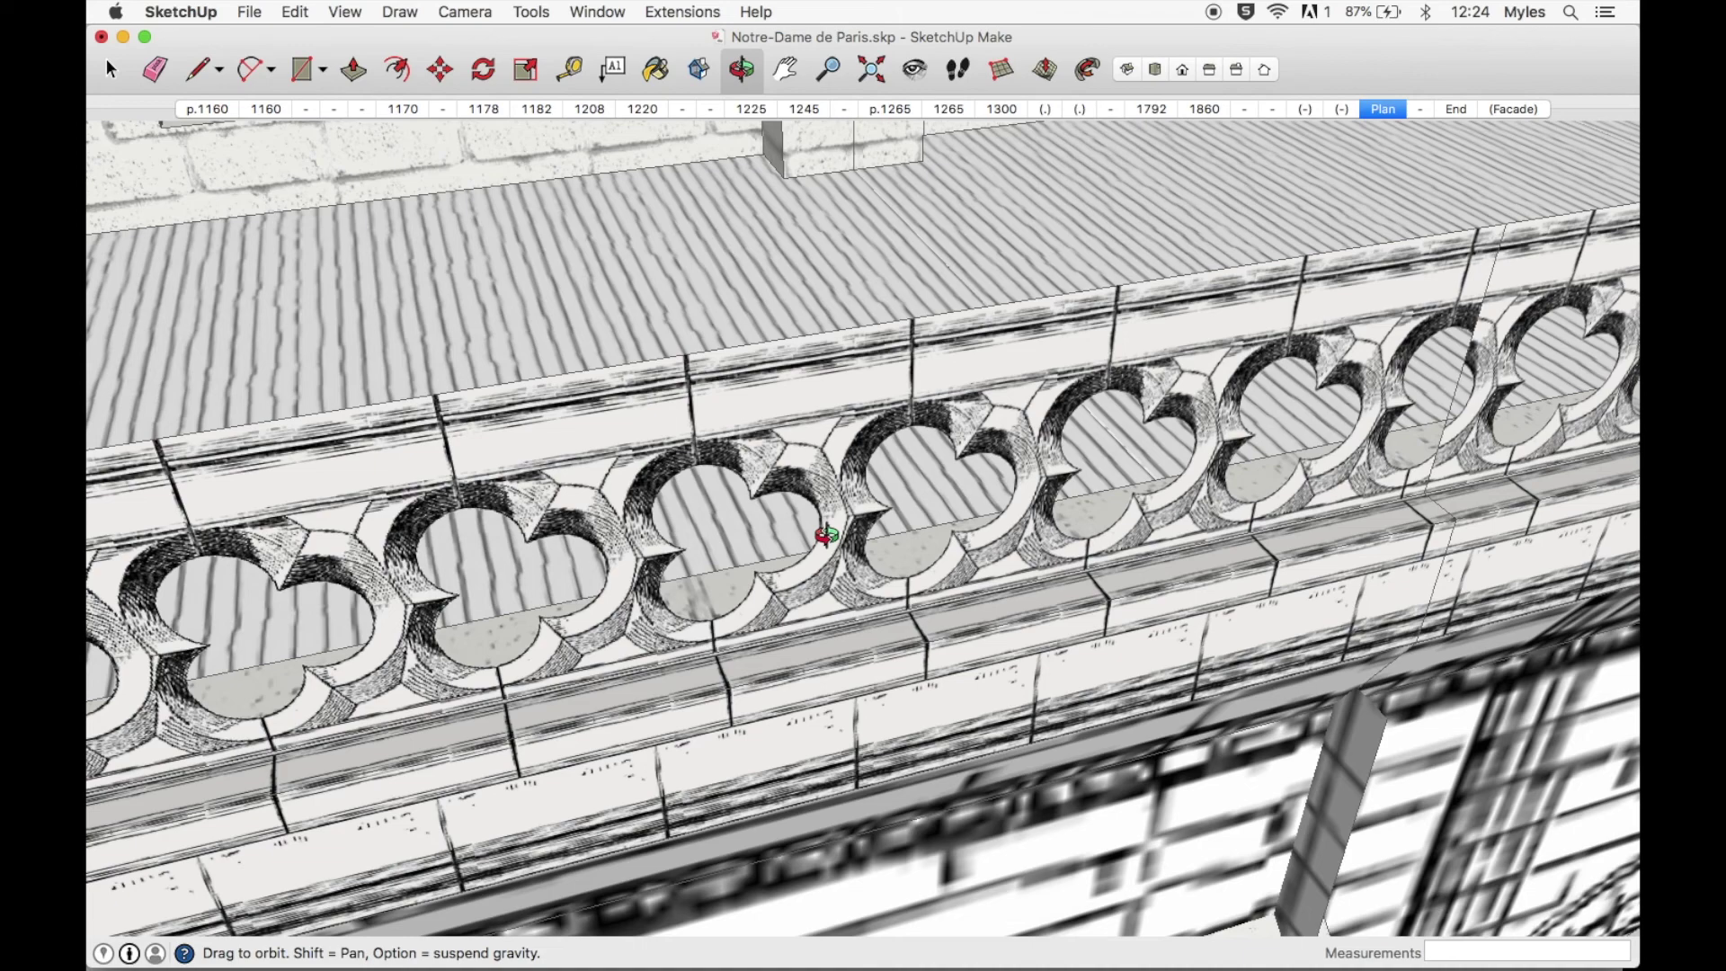
# - Switch to Photoshop and remove all colour from the brick image with Hue/Saturation at a saturation of -100
pyautogui.hotkey('ctrl', 'Up')
pyautogui.click(581, 382)
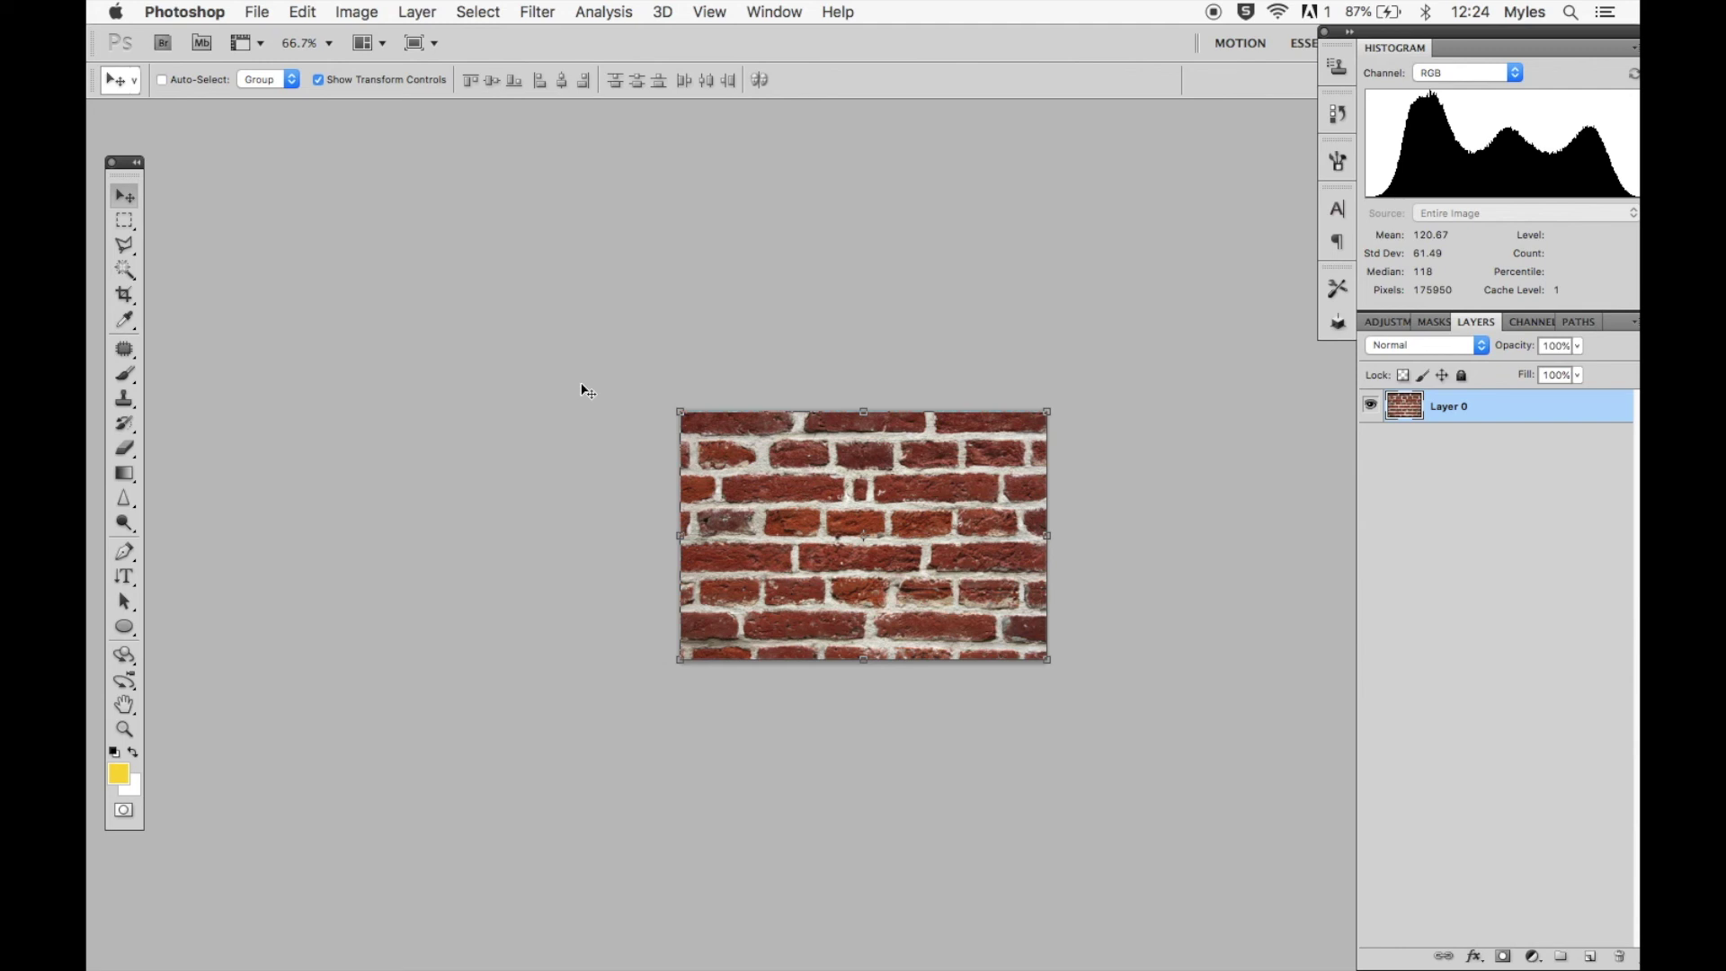
pyautogui.click(367, 12)
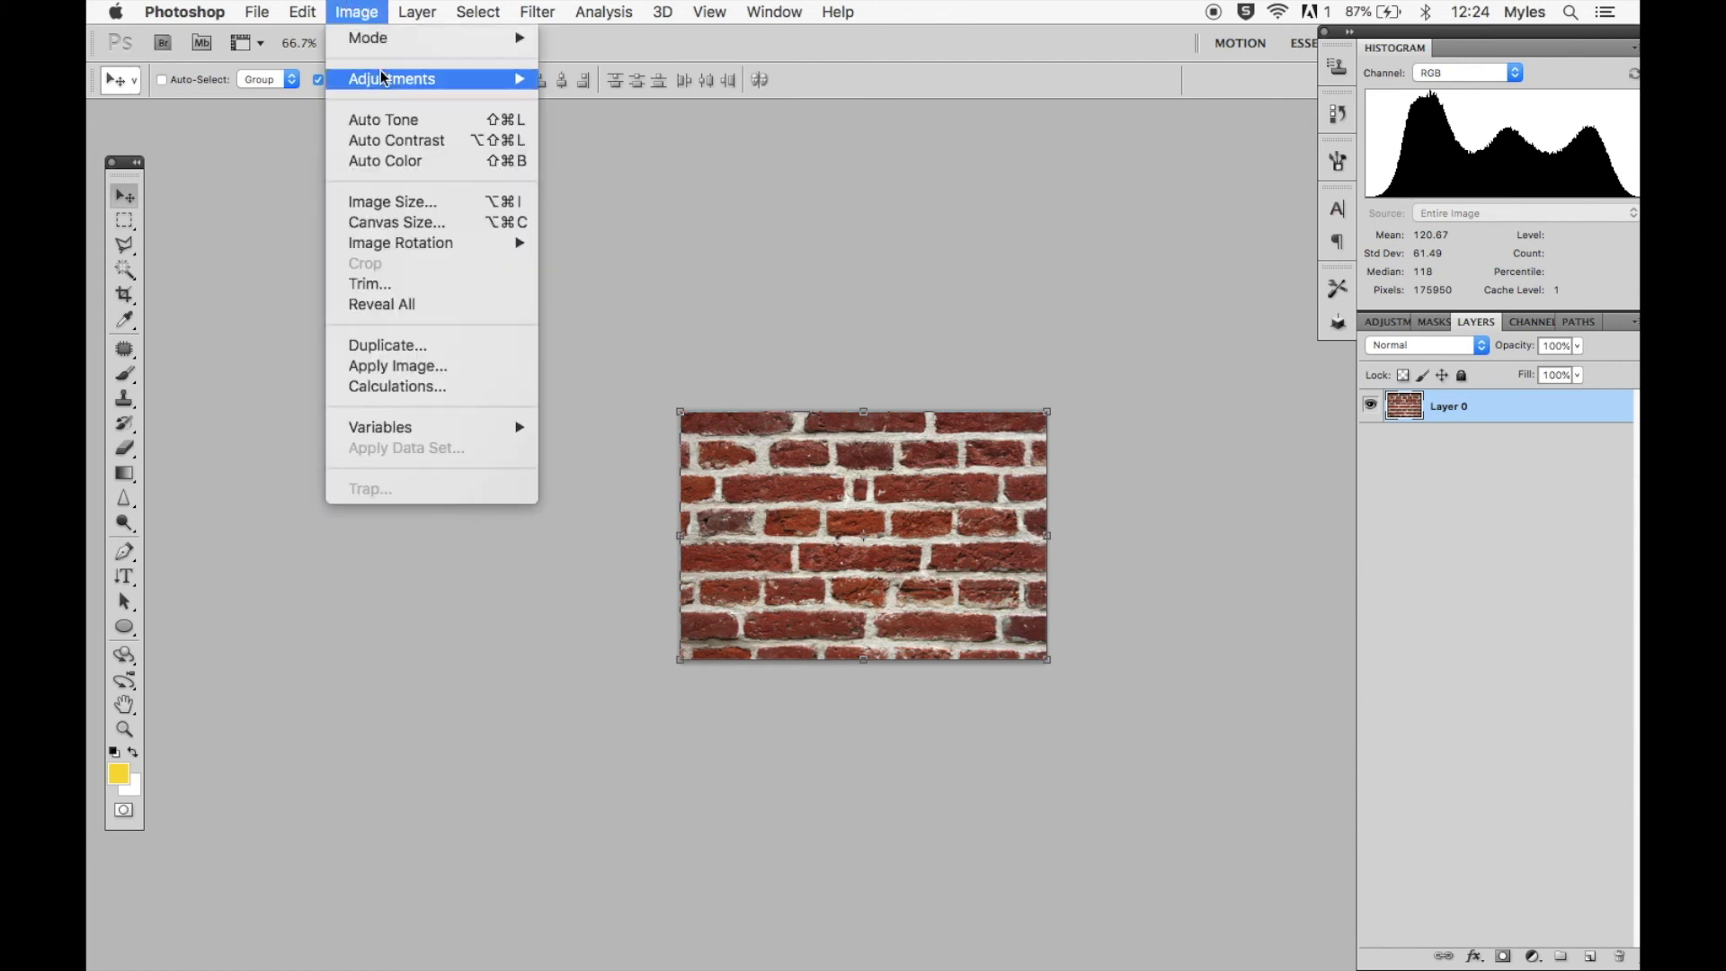
pyautogui.moveTo(380, 72)
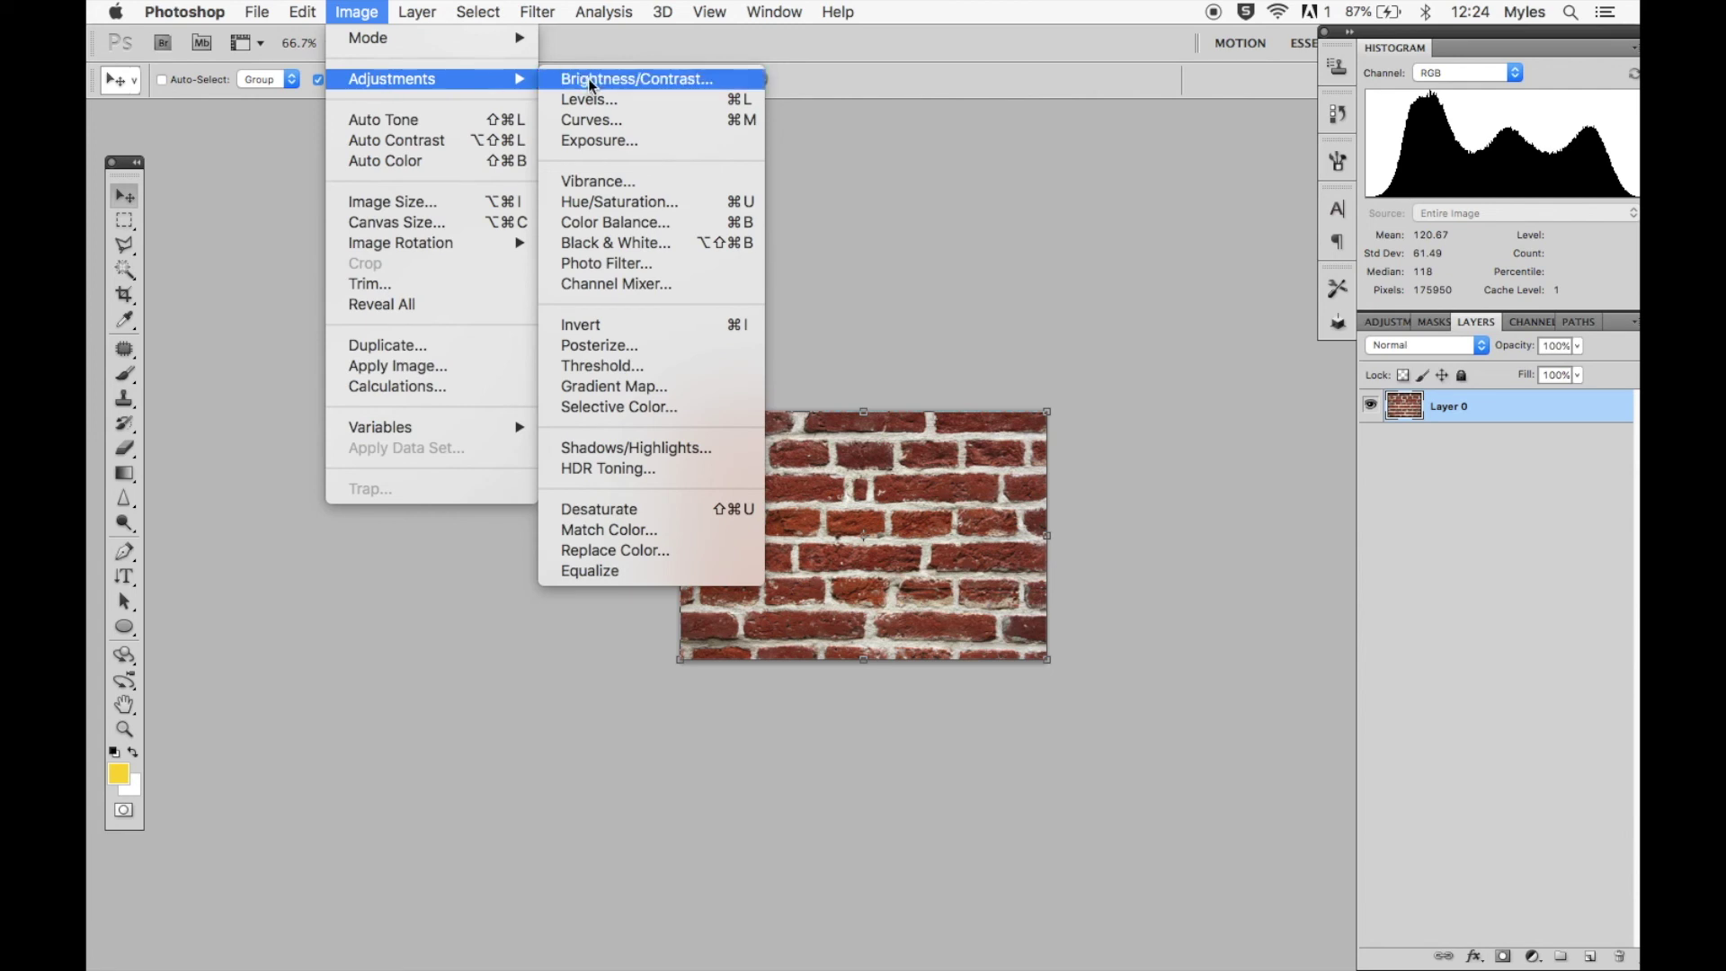
pyautogui.click(604, 203)
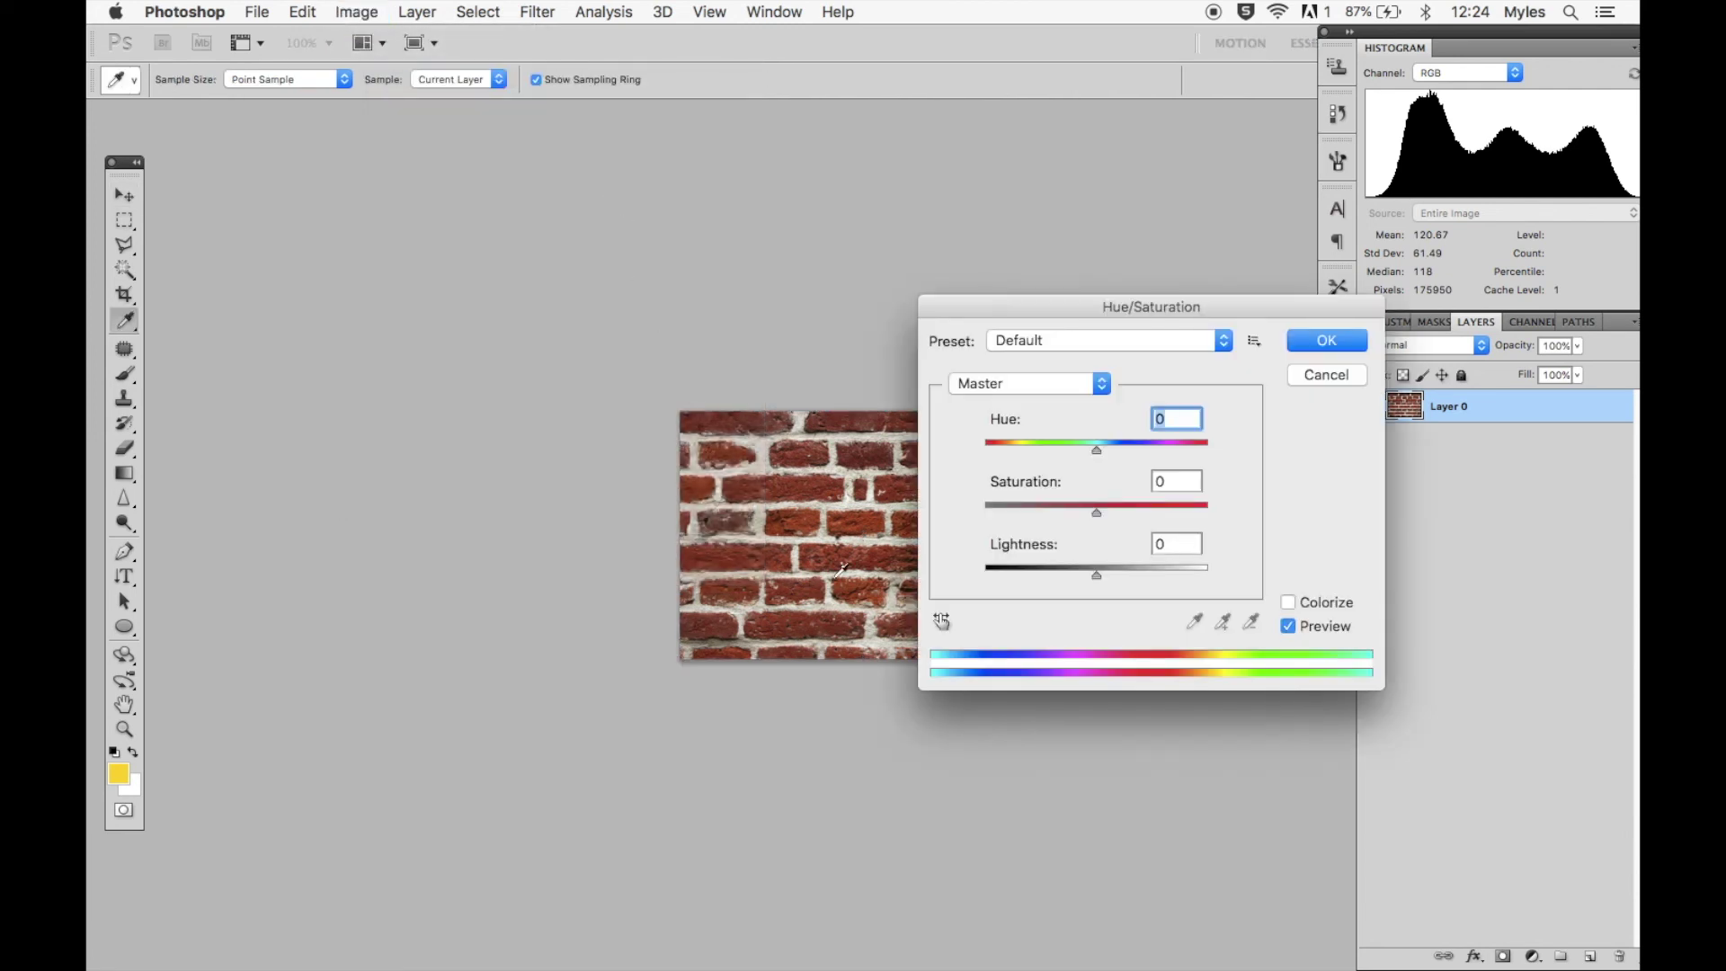
pyautogui.moveTo(1097, 512); pyautogui.dragTo(935, 514)
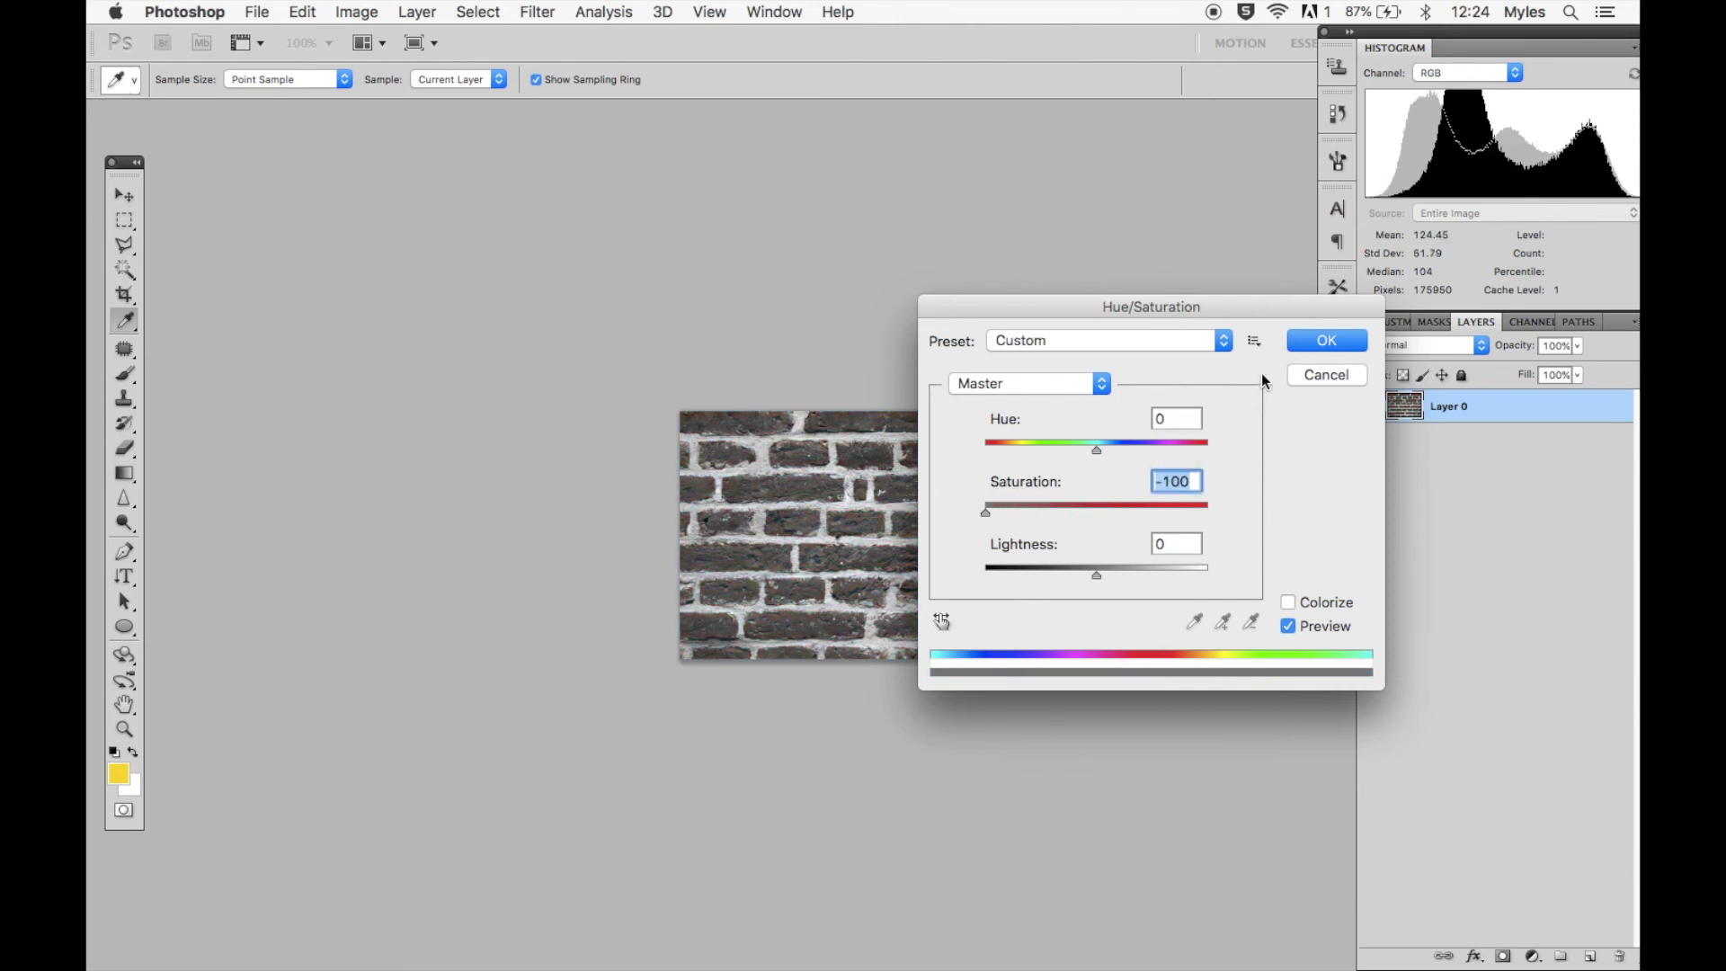
pyautogui.click(1308, 346)
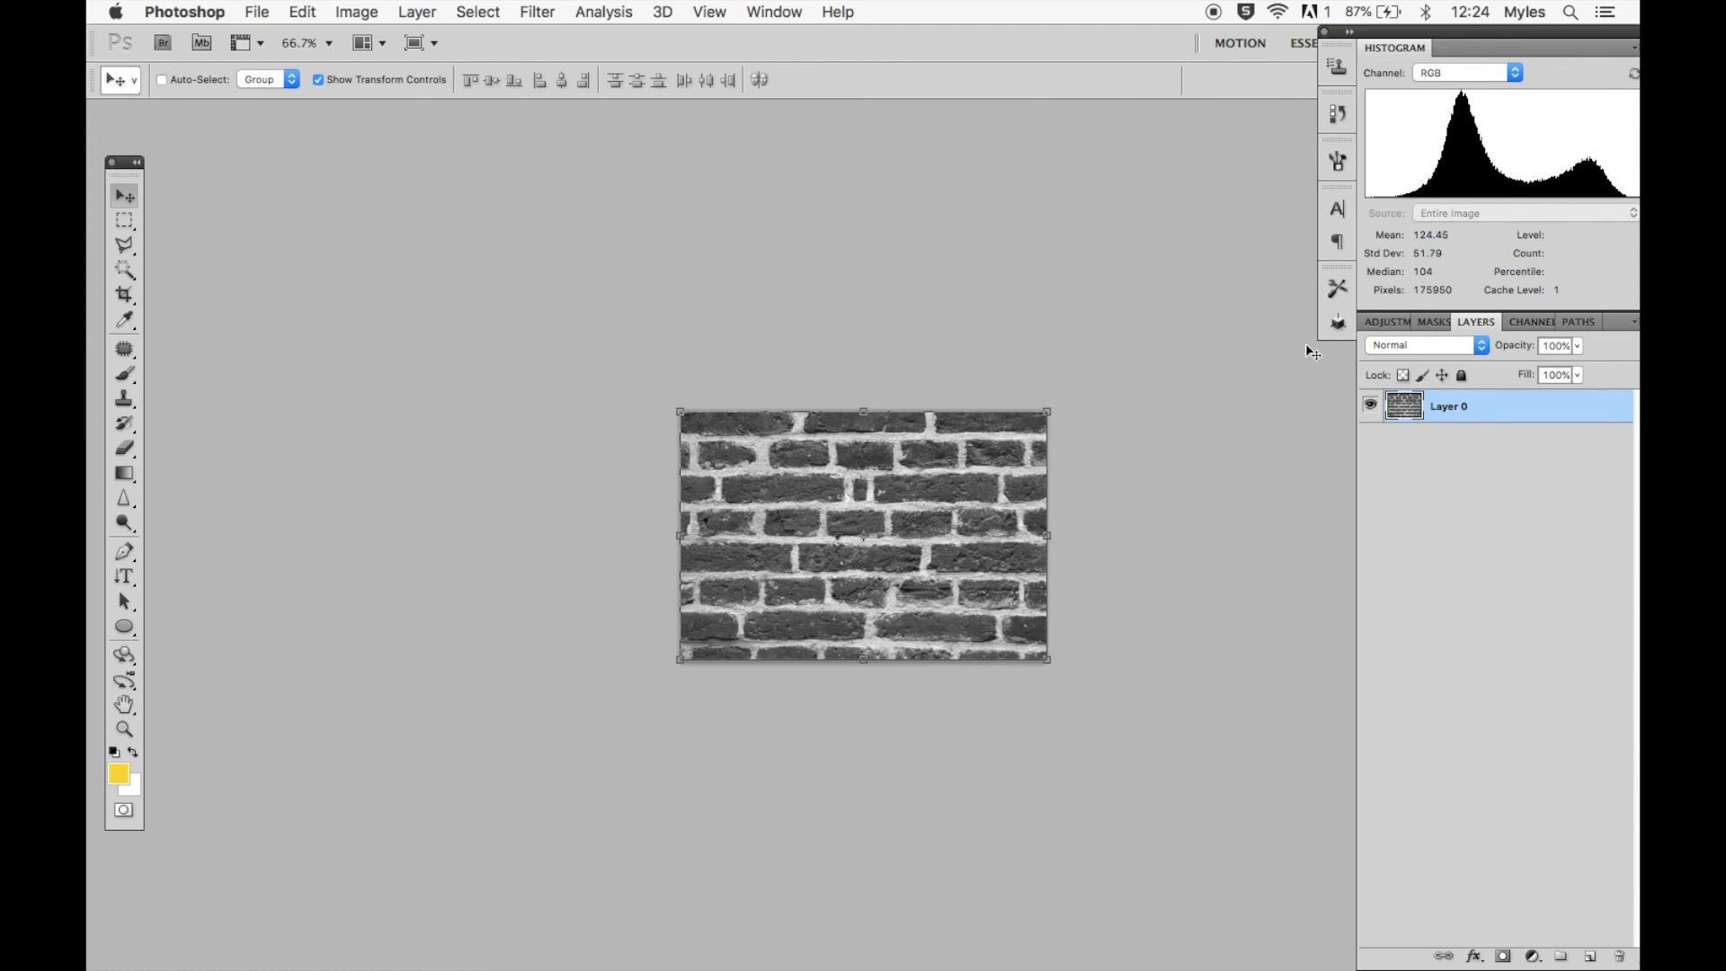
# - Start an Exposure adjustment on the brick image with exposure about +2.42, offset -0.0020 and gamma correction 0.87
pyautogui.click(351, 12)
pyautogui.moveTo(378, 77)
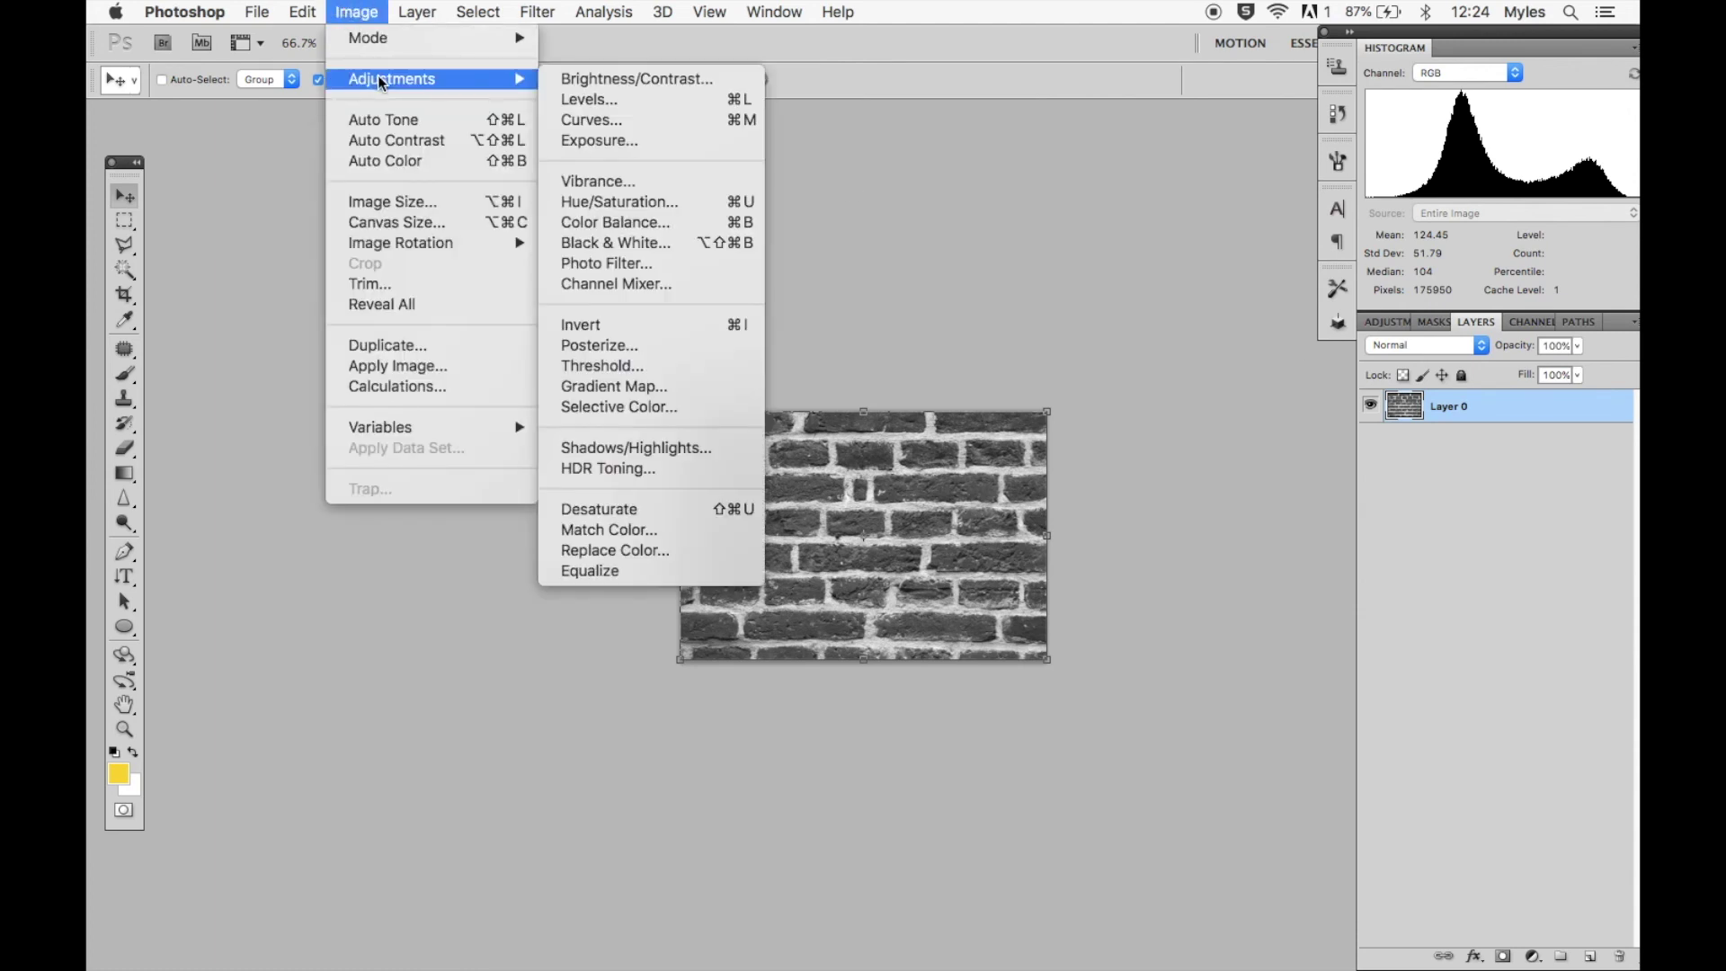
pyautogui.click(593, 141)
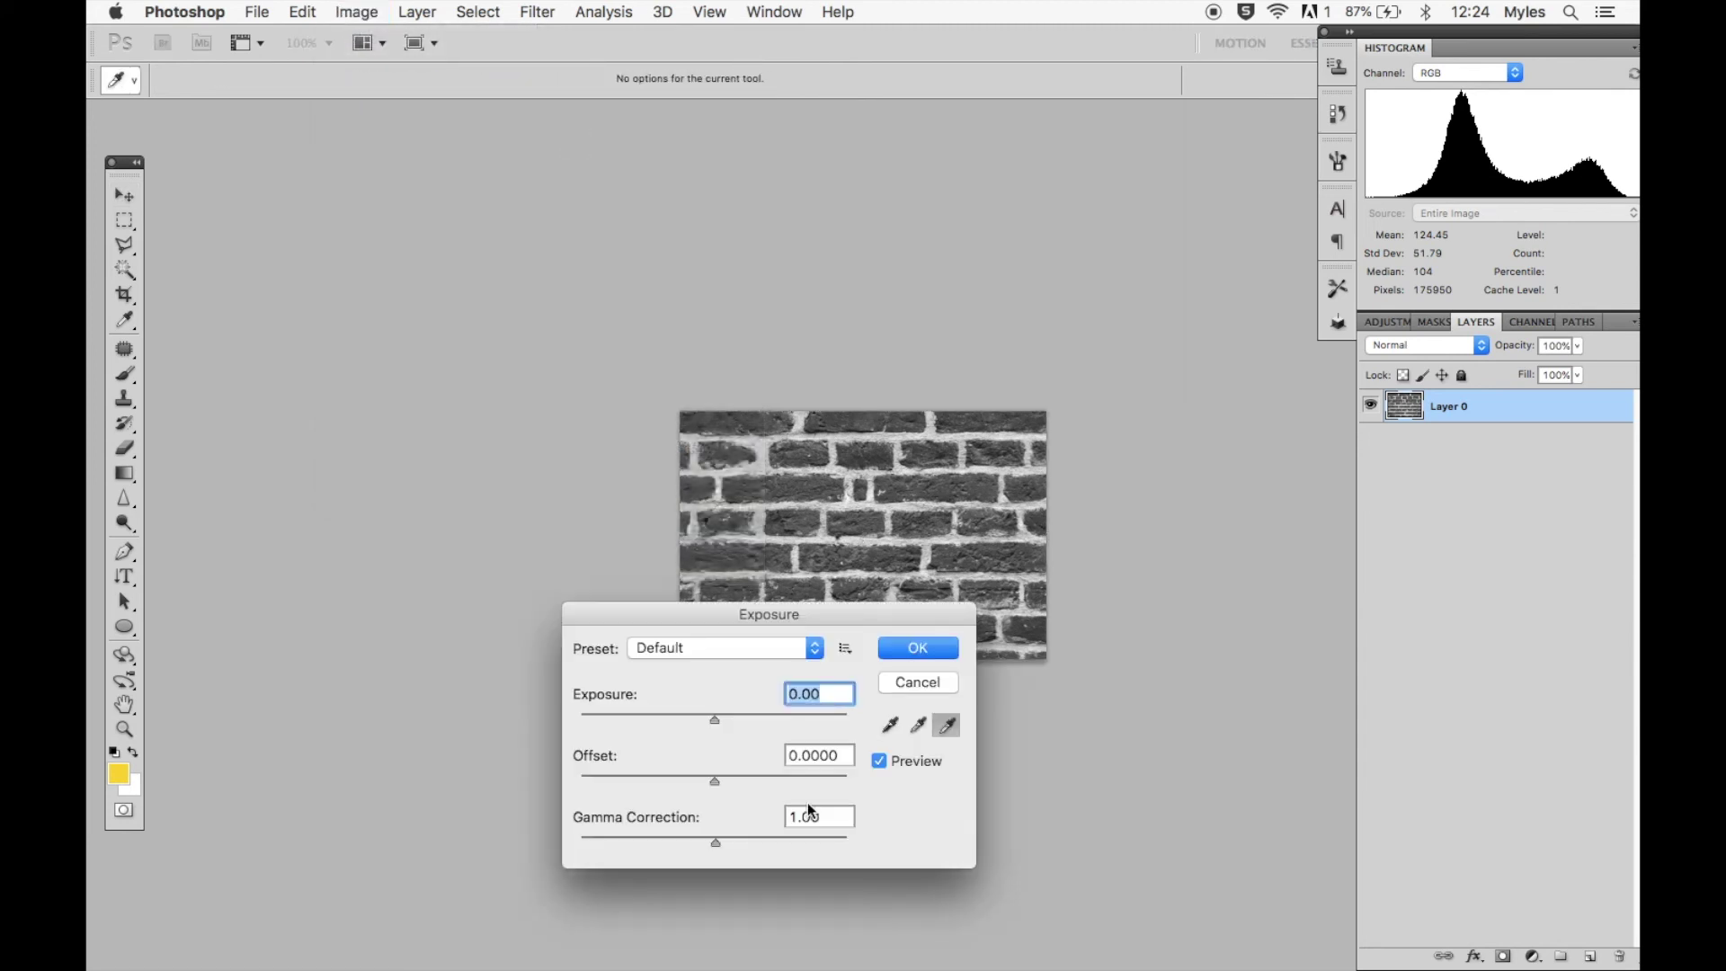
pyautogui.moveTo(716, 722); pyautogui.dragTo(735, 782)
pyautogui.moveTo(718, 845)
pyautogui.mouseDown()
pyautogui.moveTo(674, 840)
pyautogui.moveTo(727, 846)
pyautogui.mouseUp()
pyautogui.moveTo(753, 722); pyautogui.dragTo(762, 725)
pyautogui.moveTo(736, 781); pyautogui.dragTo(713, 778)
pyautogui.moveTo(711, 615); pyautogui.dragTo(388, 402)
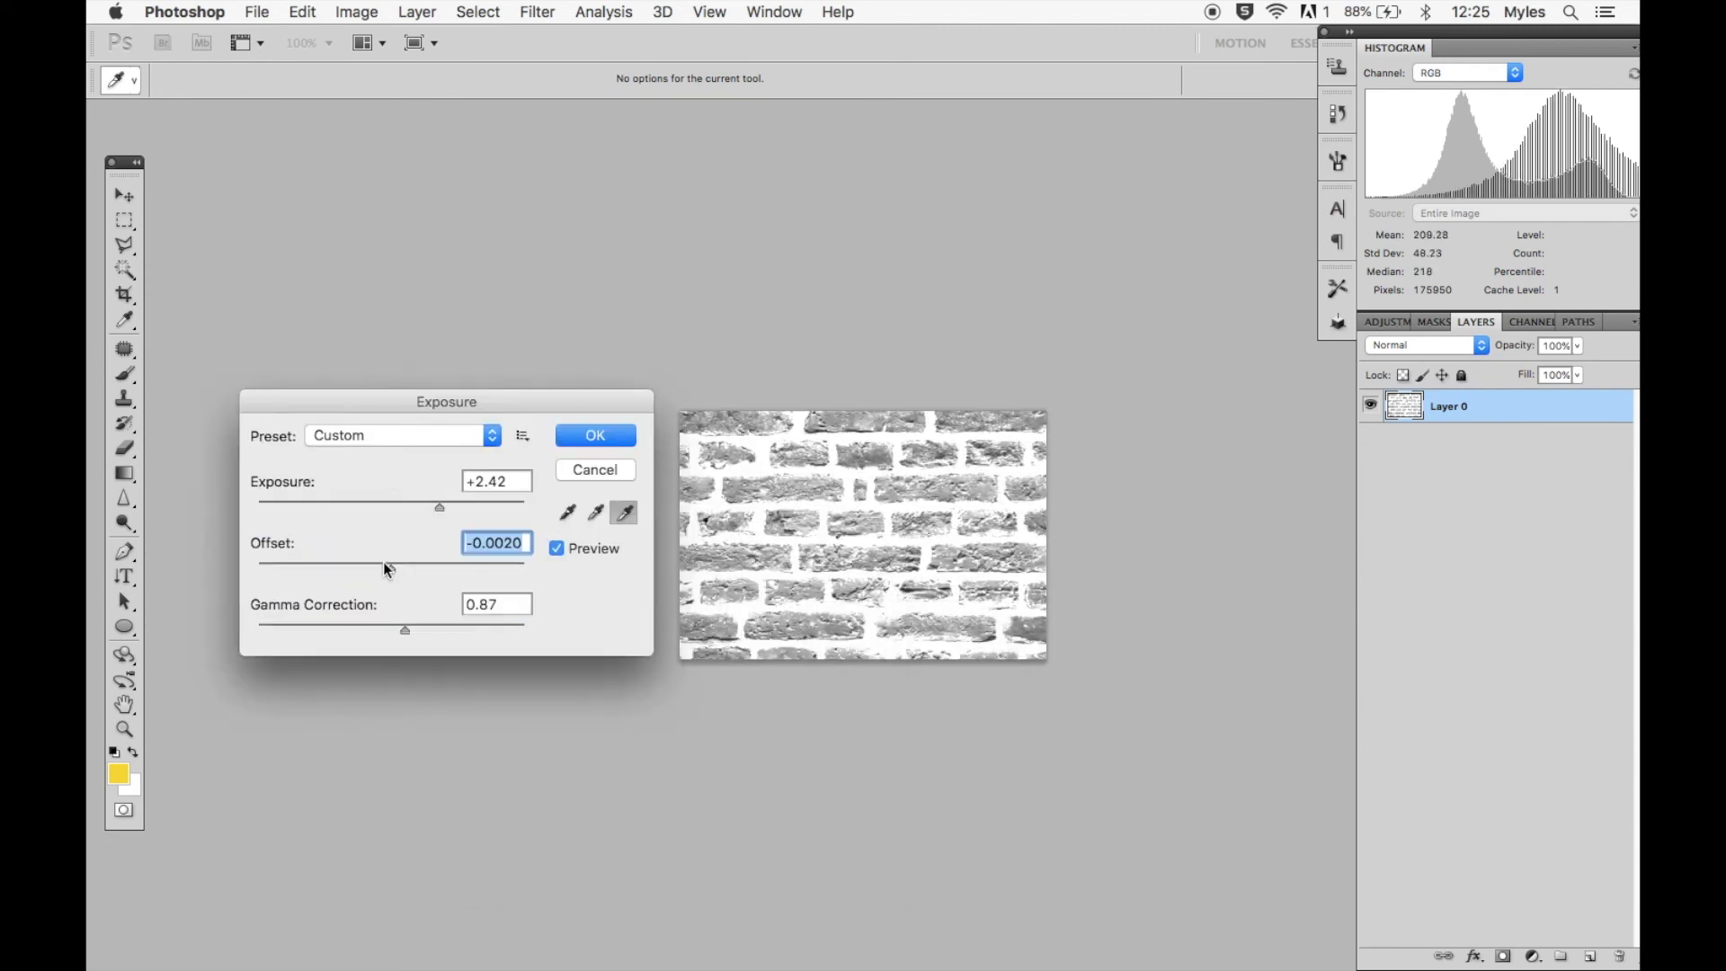
# - Lower the Exposure adjustment's offset slightly, raise its exposure a little more, and apply it to the brick image
pyautogui.moveTo(390, 568); pyautogui.dragTo(367, 568)
pyautogui.moveTo(439, 509); pyautogui.dragTo(450, 509)
pyautogui.press('Return')
pyautogui.press('super+0')
pyautogui.press('super+1')
pyautogui.scroll(-3, 451, 513)
pyautogui.hscroll(3, 451, 512)
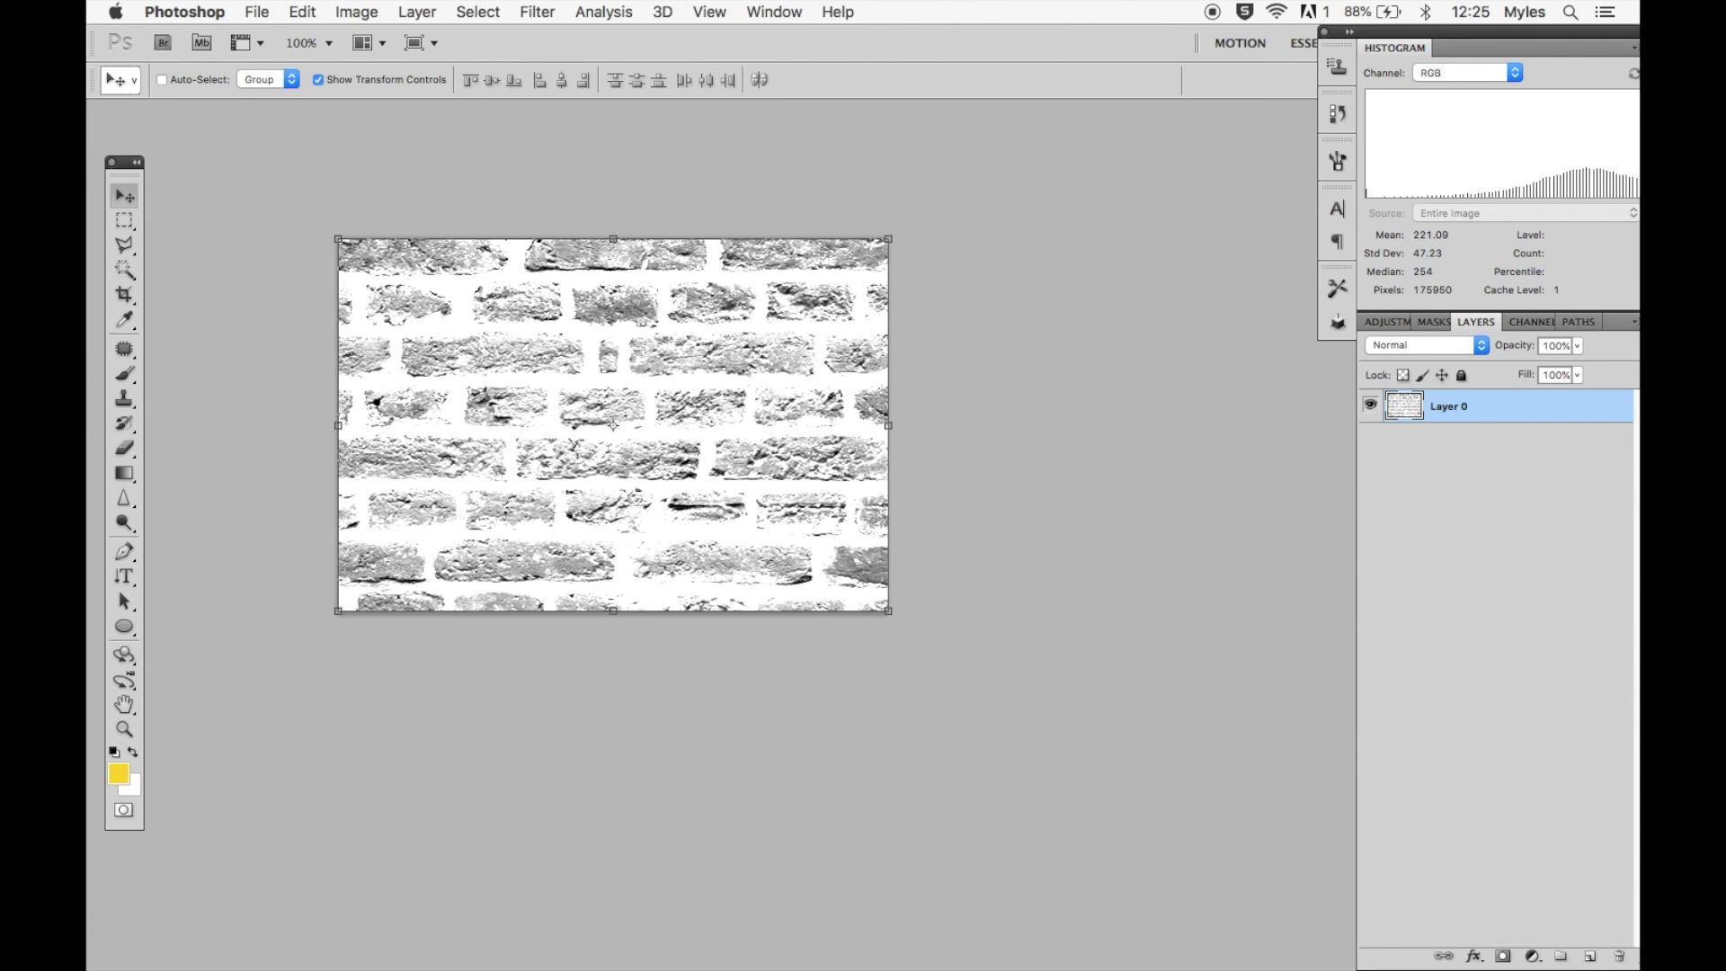
# - Open the canvas size settings and double the new canvas width to 3.4 inches
pyautogui.click(360, 13)
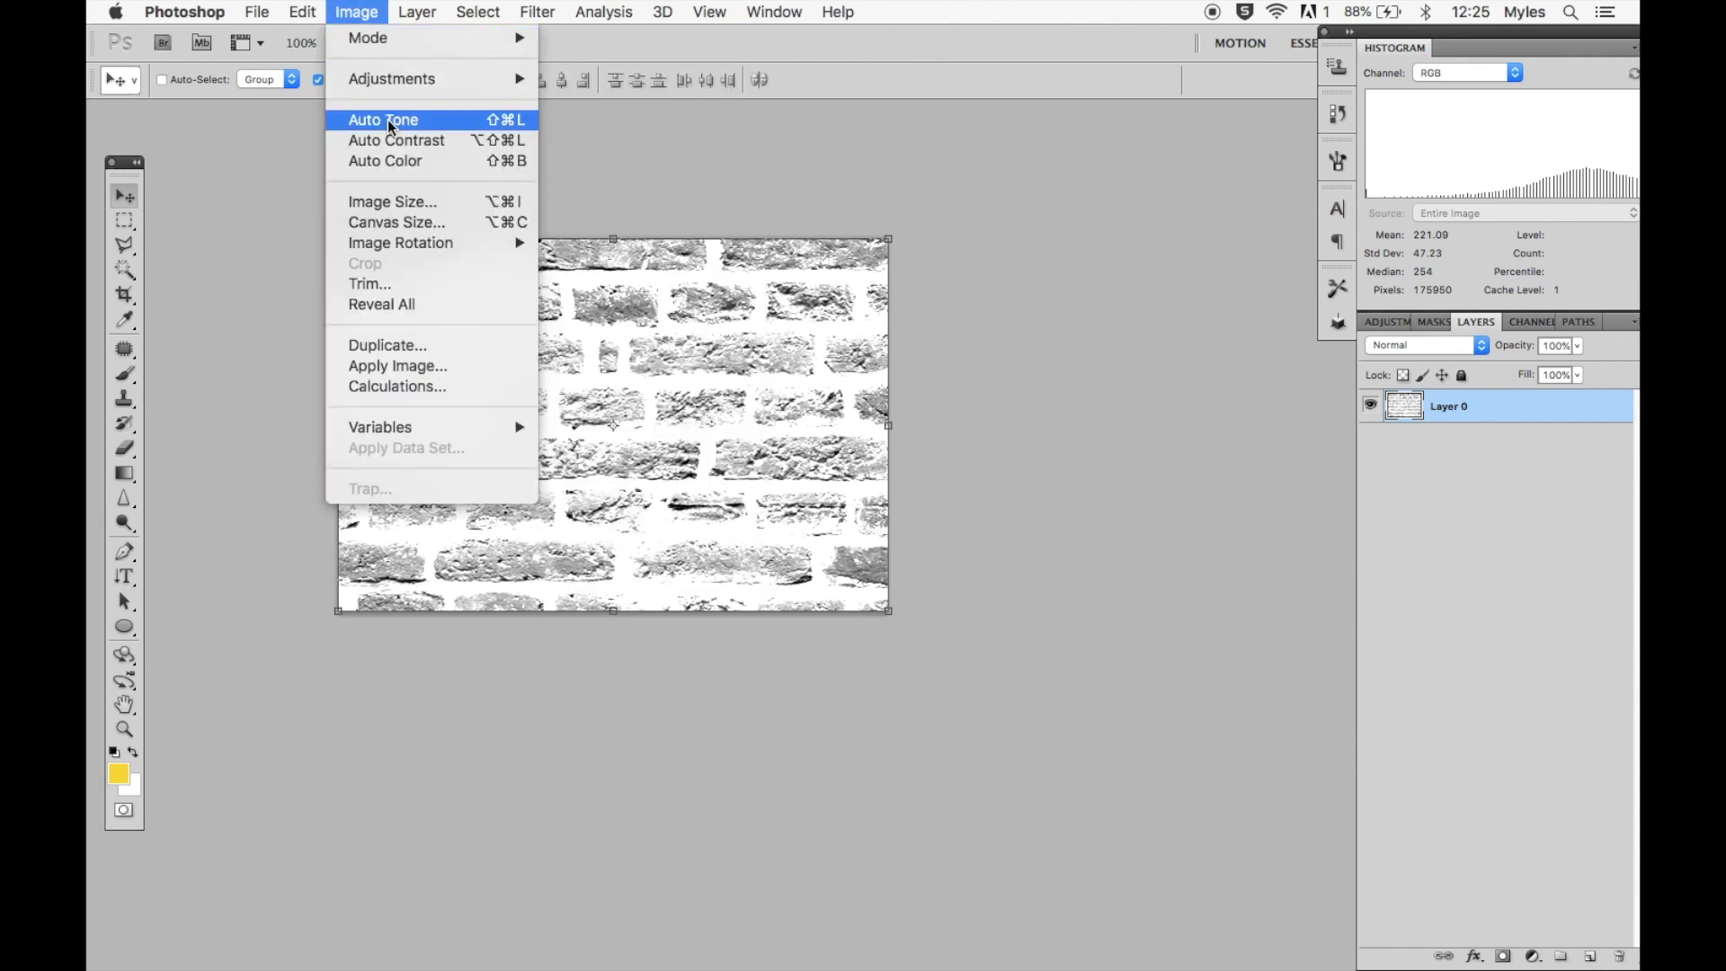
pyautogui.click(400, 223)
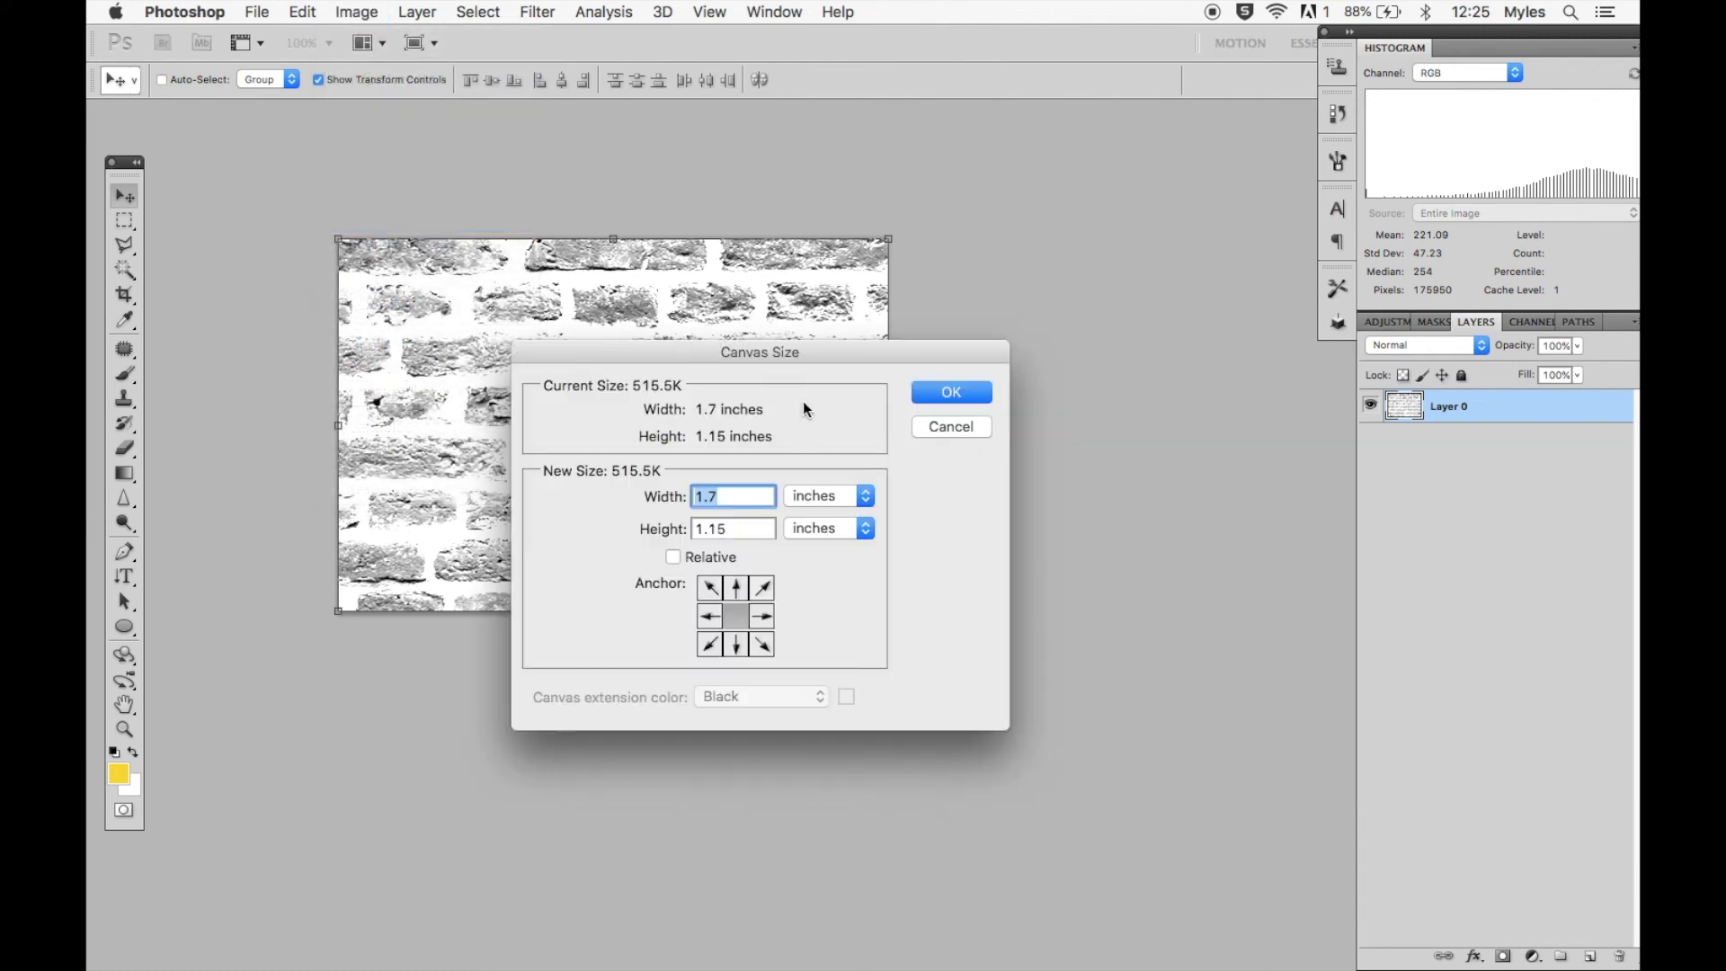
pyautogui.moveTo(794, 360); pyautogui.dragTo(1152, 245)
pyautogui.click(1096, 383)
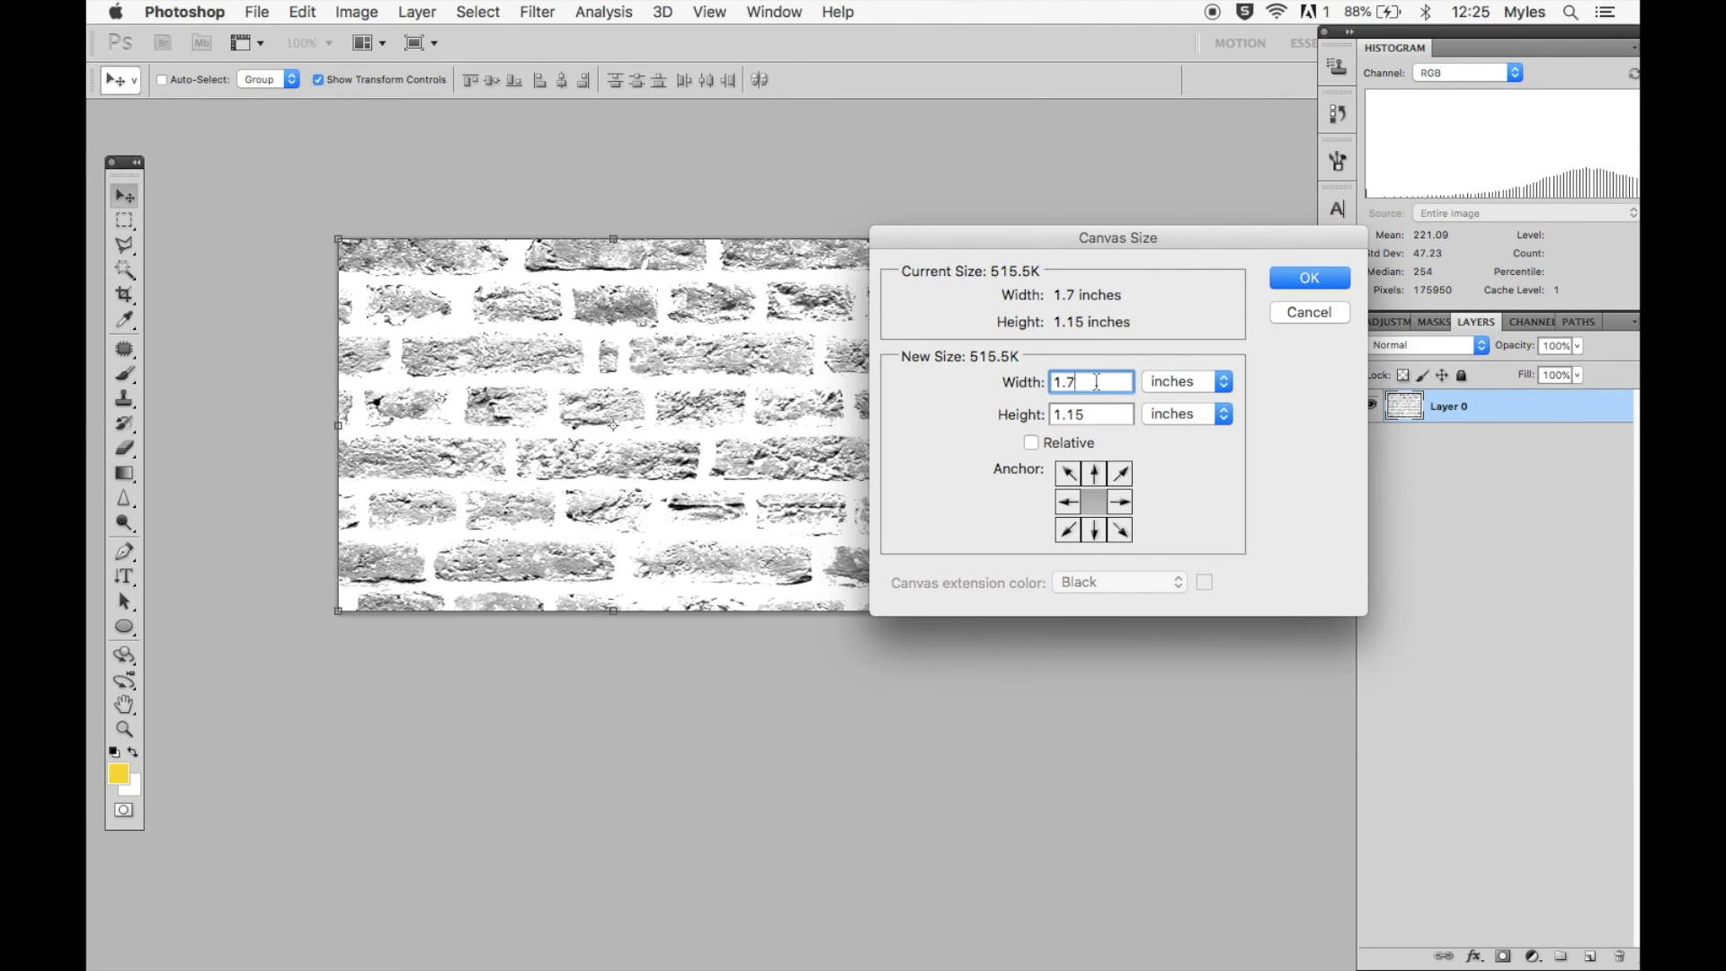
pyautogui.press('BackSpace')
pyautogui.press('BackSpace')
pyautogui.press('BackSpace')
pyautogui.write('3.4')
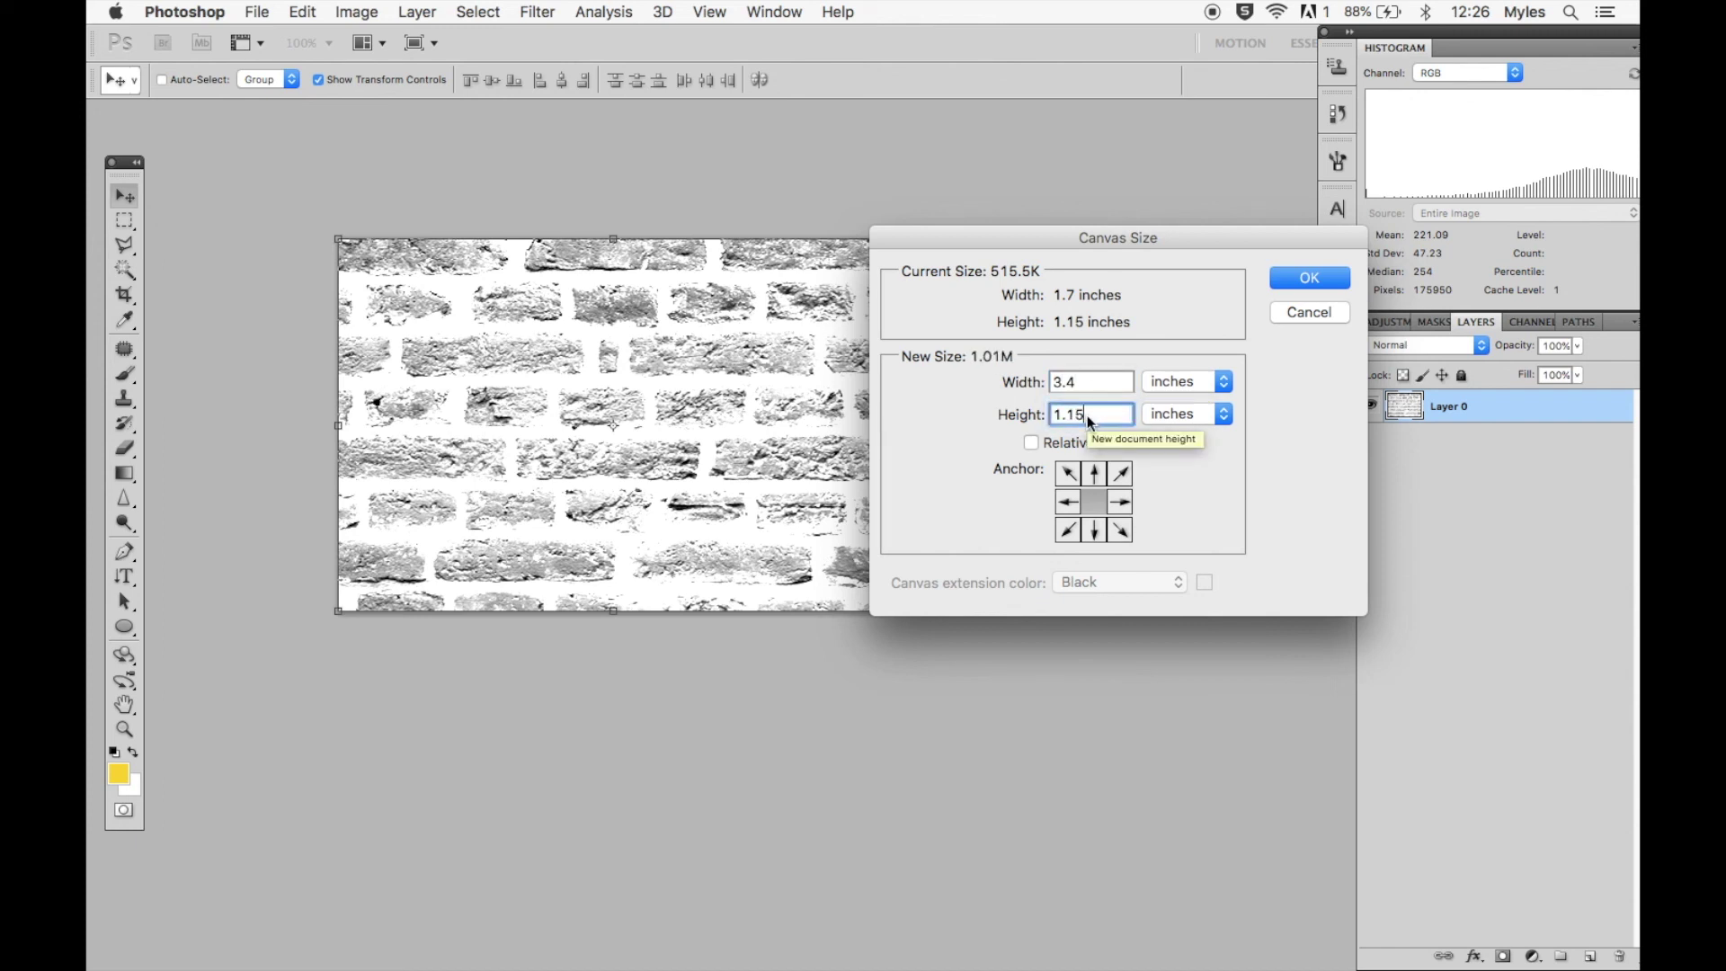
# - Set the new canvas height to 2.3 inches and apply the canvas size
pyautogui.press('BackSpace')
pyautogui.press('BackSpace')
pyautogui.press('BackSpace')
pyautogui.press('BackSpace')
pyautogui.write('2.3')
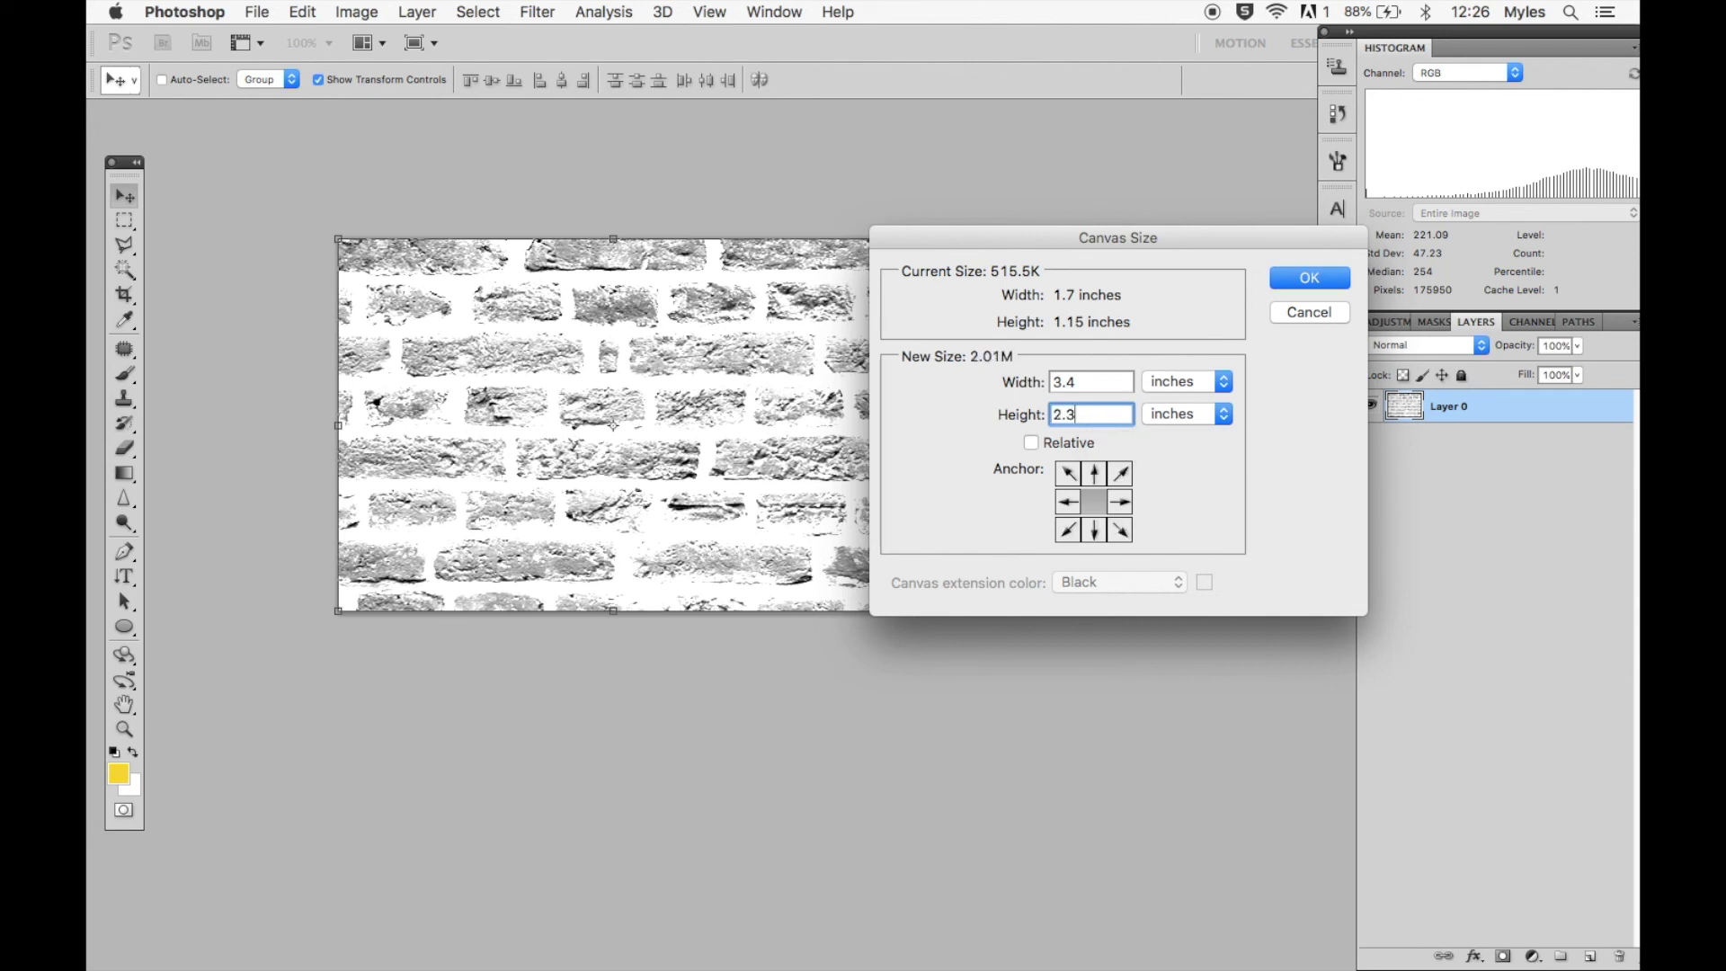
pyautogui.click(1306, 281)
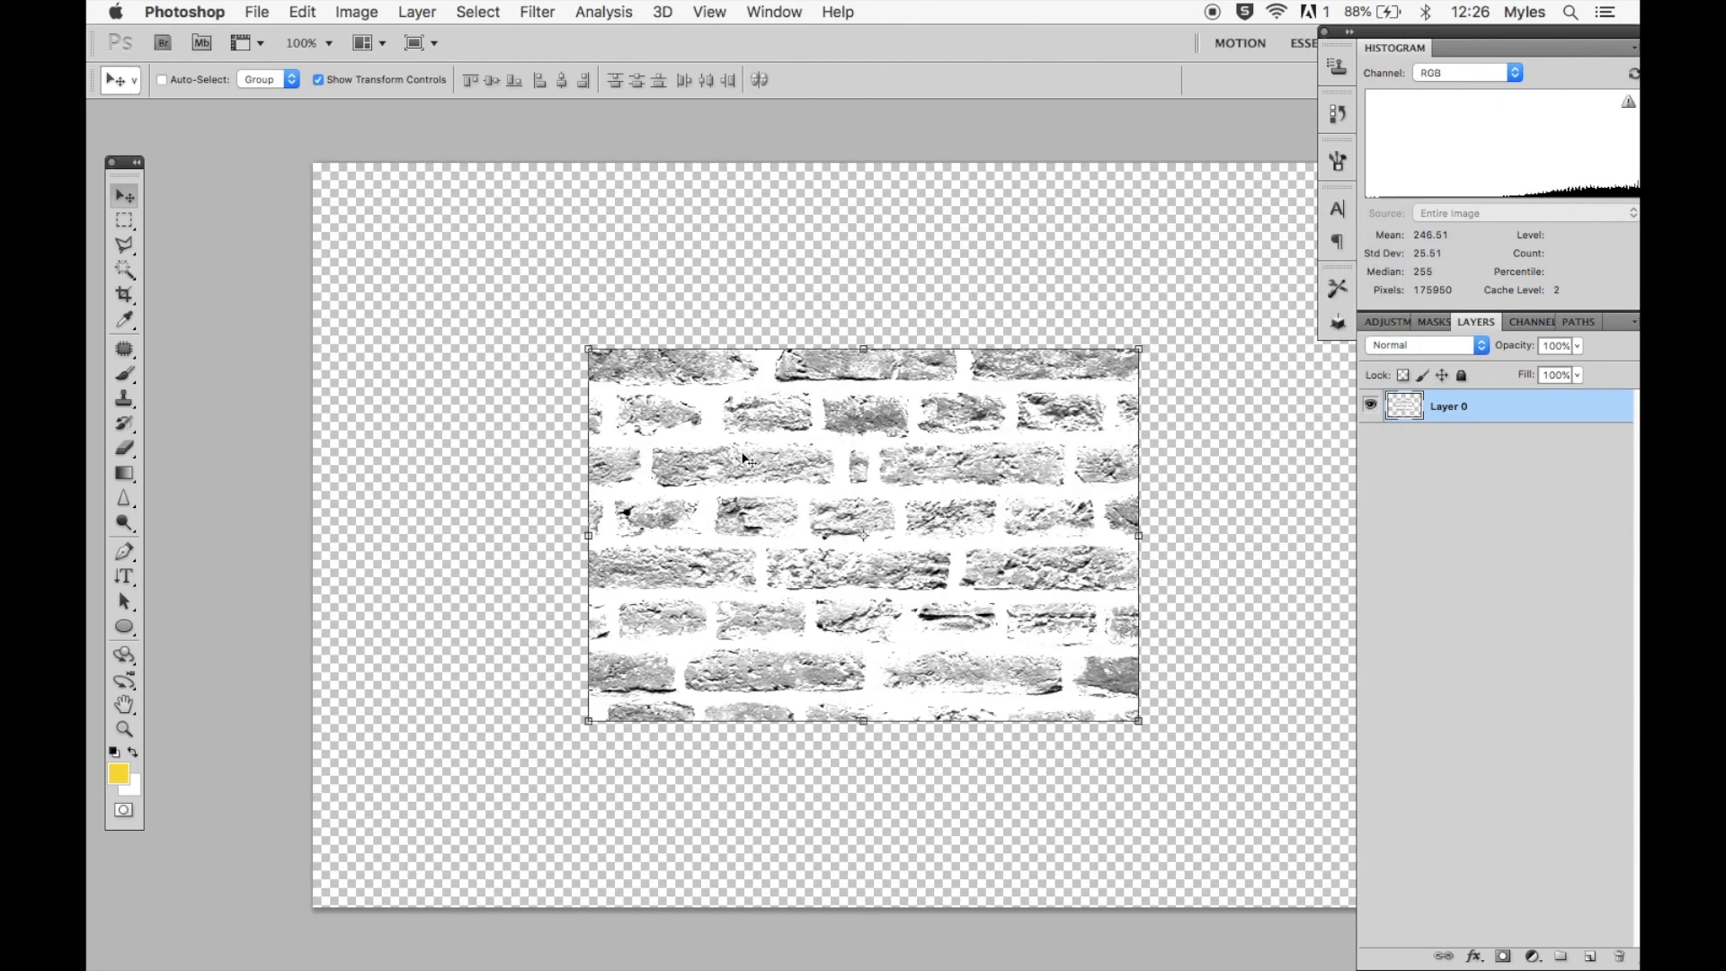
# - Move the brick image into the upper-left corner of the enlarged canvas
pyautogui.press('super+minus')
pyautogui.click(666, 460)
pyautogui.moveTo(666, 460); pyautogui.dragTo(506, 351)
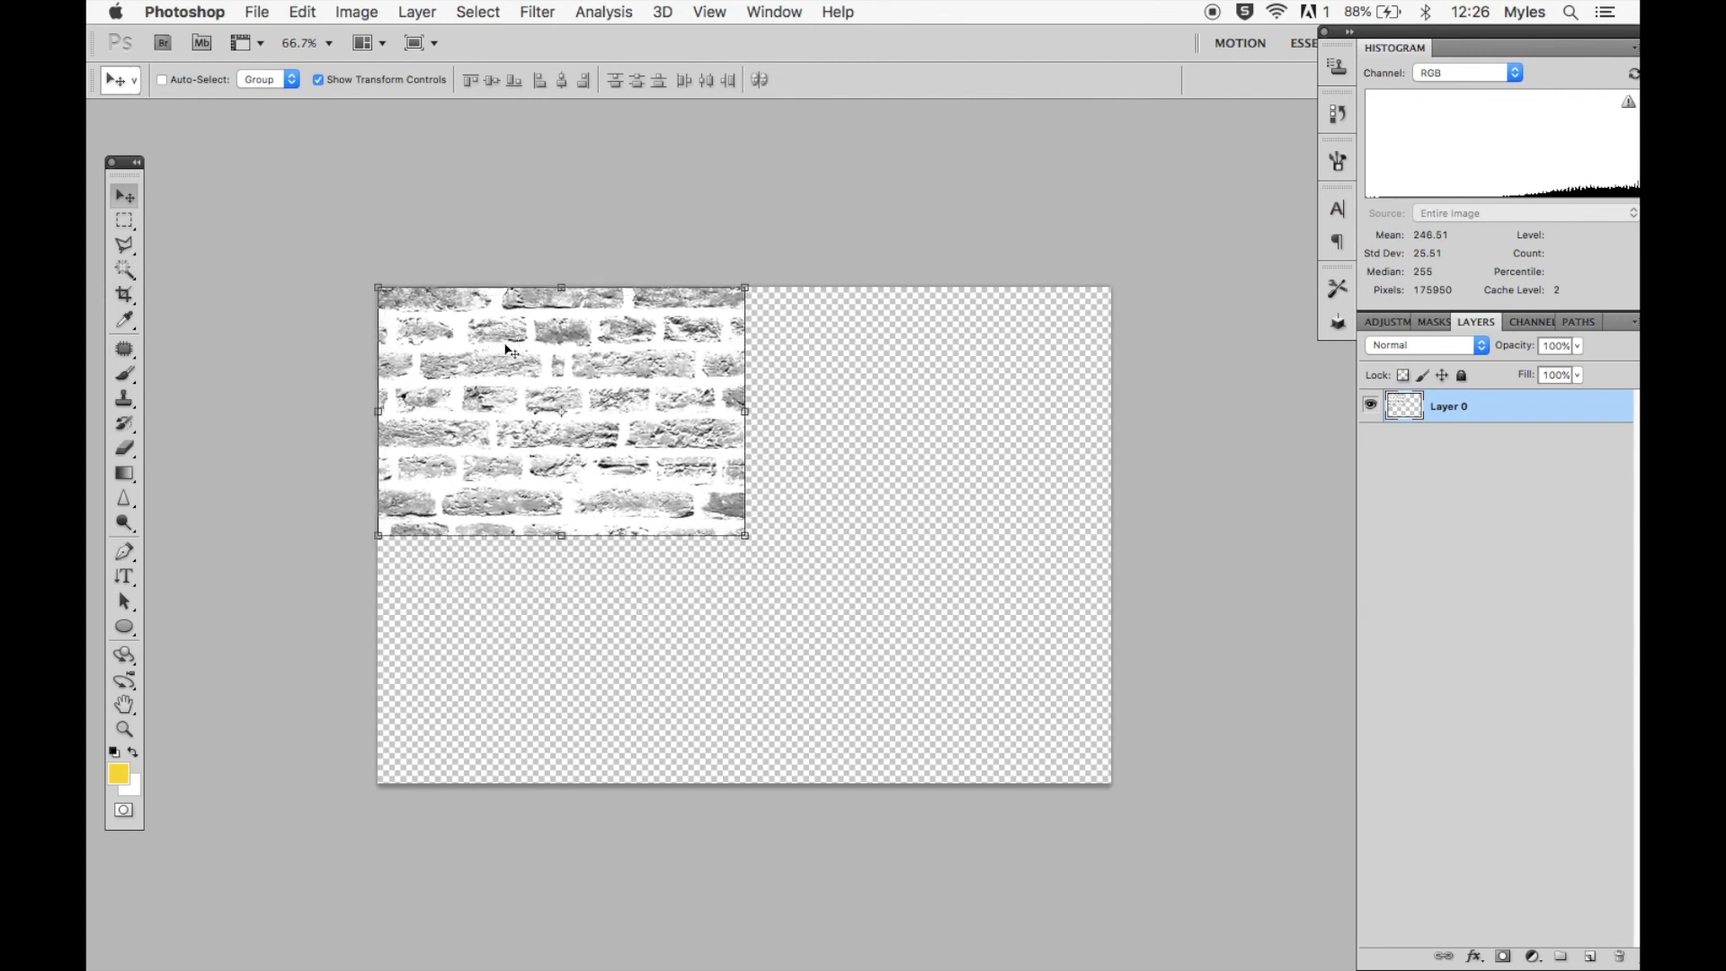
# - Duplicate Layer 0 and mirror the copy horizontally so it fills the canvas's upper-right quarter
pyautogui.rightClick(1451, 405)
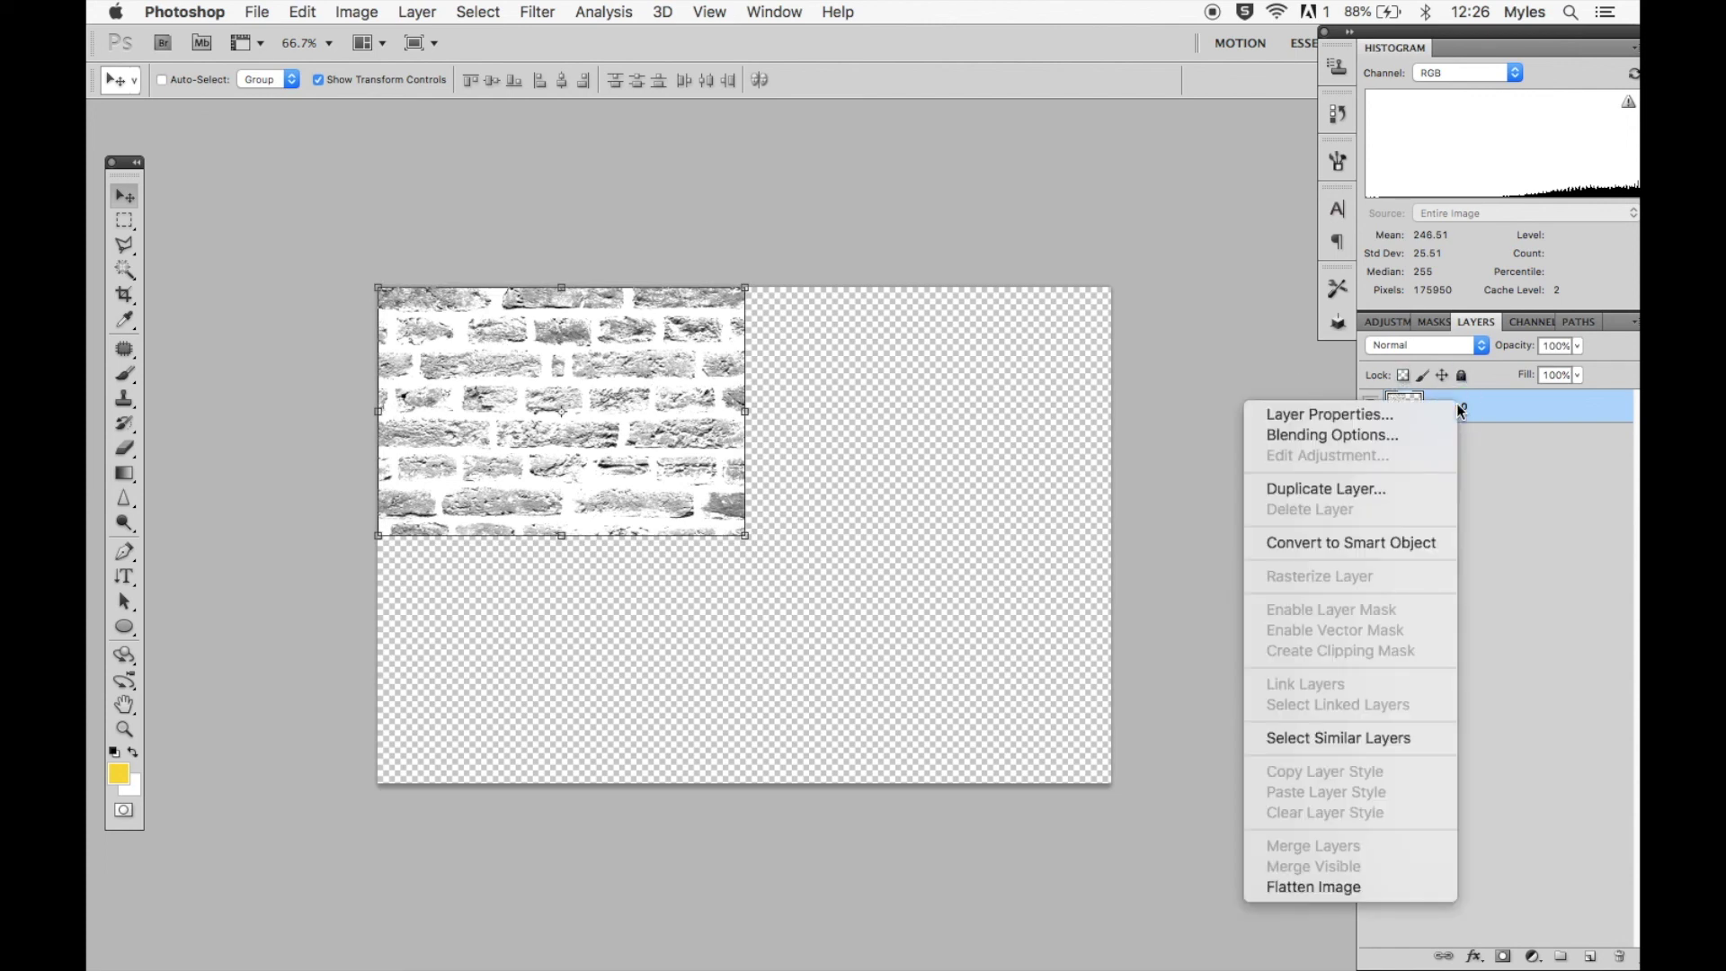
pyautogui.click(1401, 490)
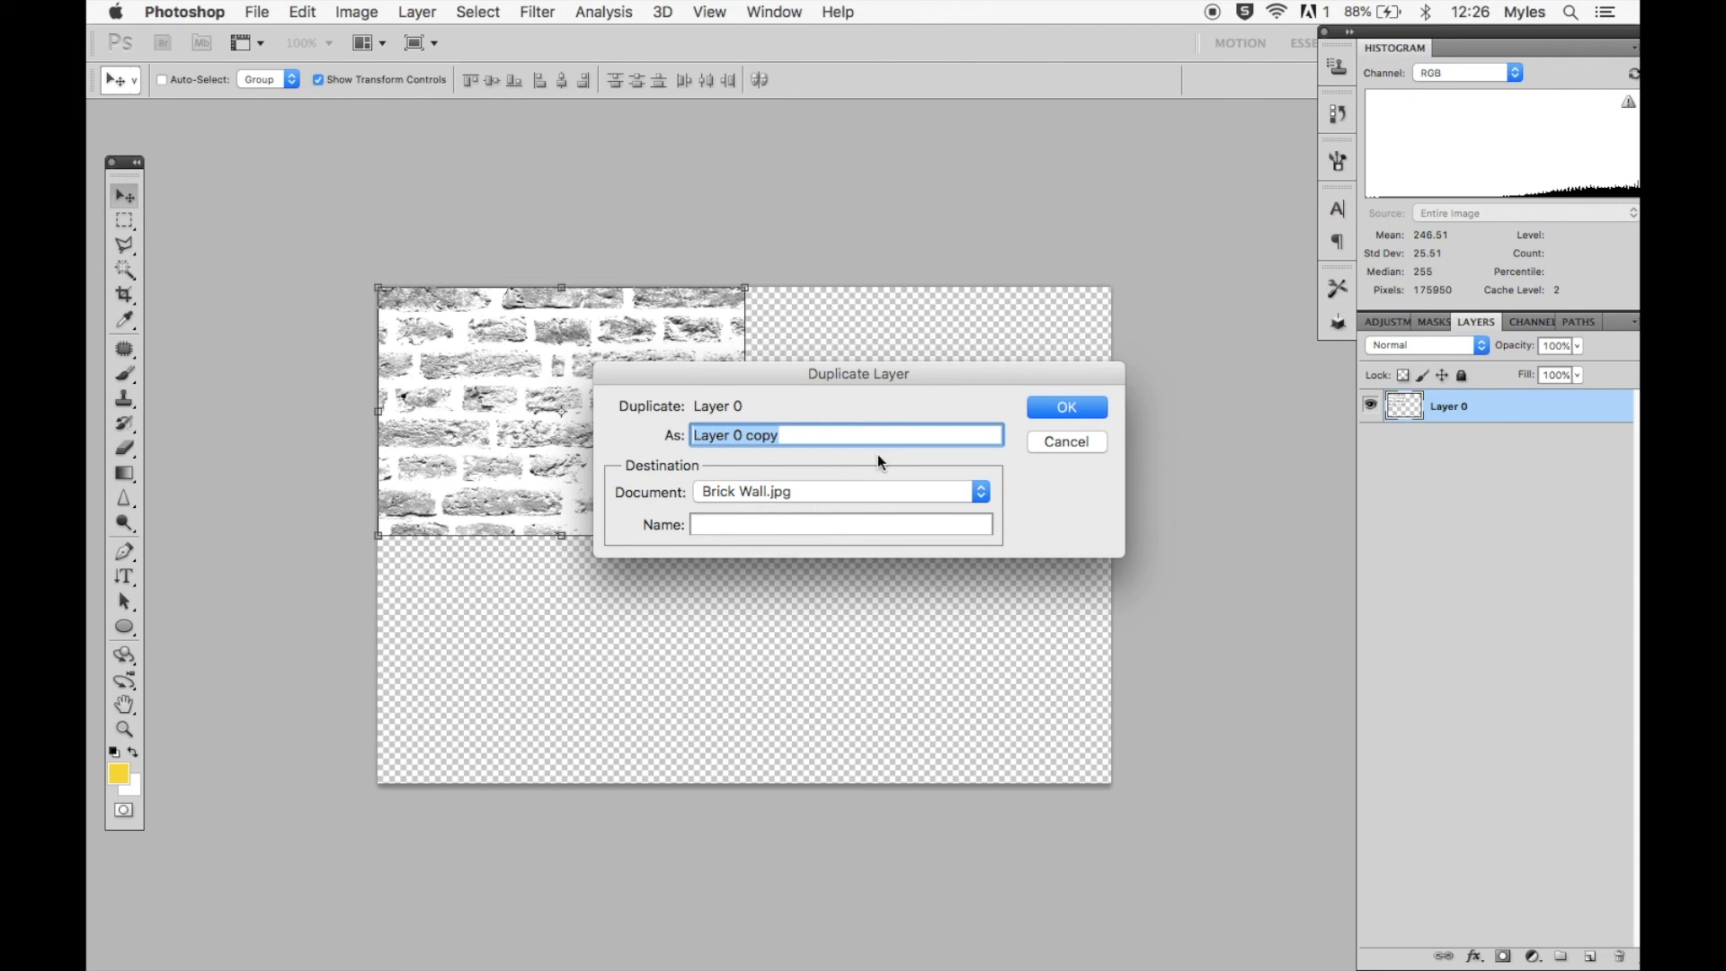
pyautogui.press('Return')
pyautogui.moveTo(378, 411); pyautogui.dragTo(1111, 411)
pyautogui.press('Return')
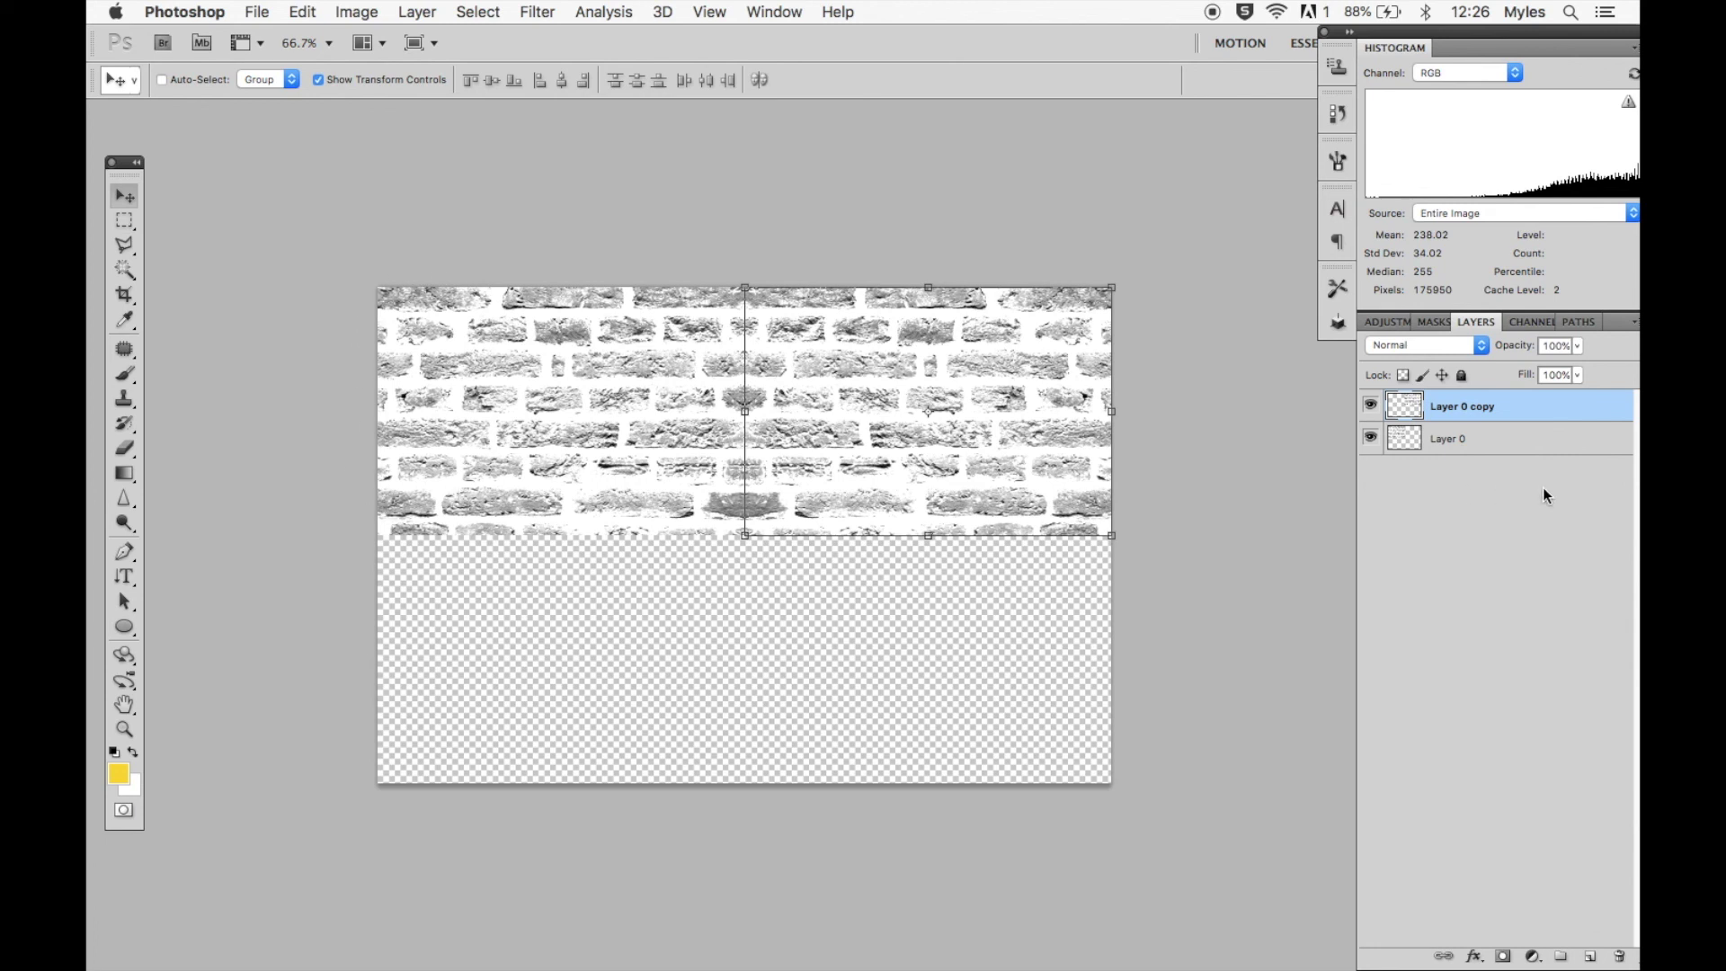
# - Merge Layer 0 and its mirrored copy into one layer
pyautogui.keyDown('shift'); pyautogui.click(1531, 449); pyautogui.keyUp('shift')
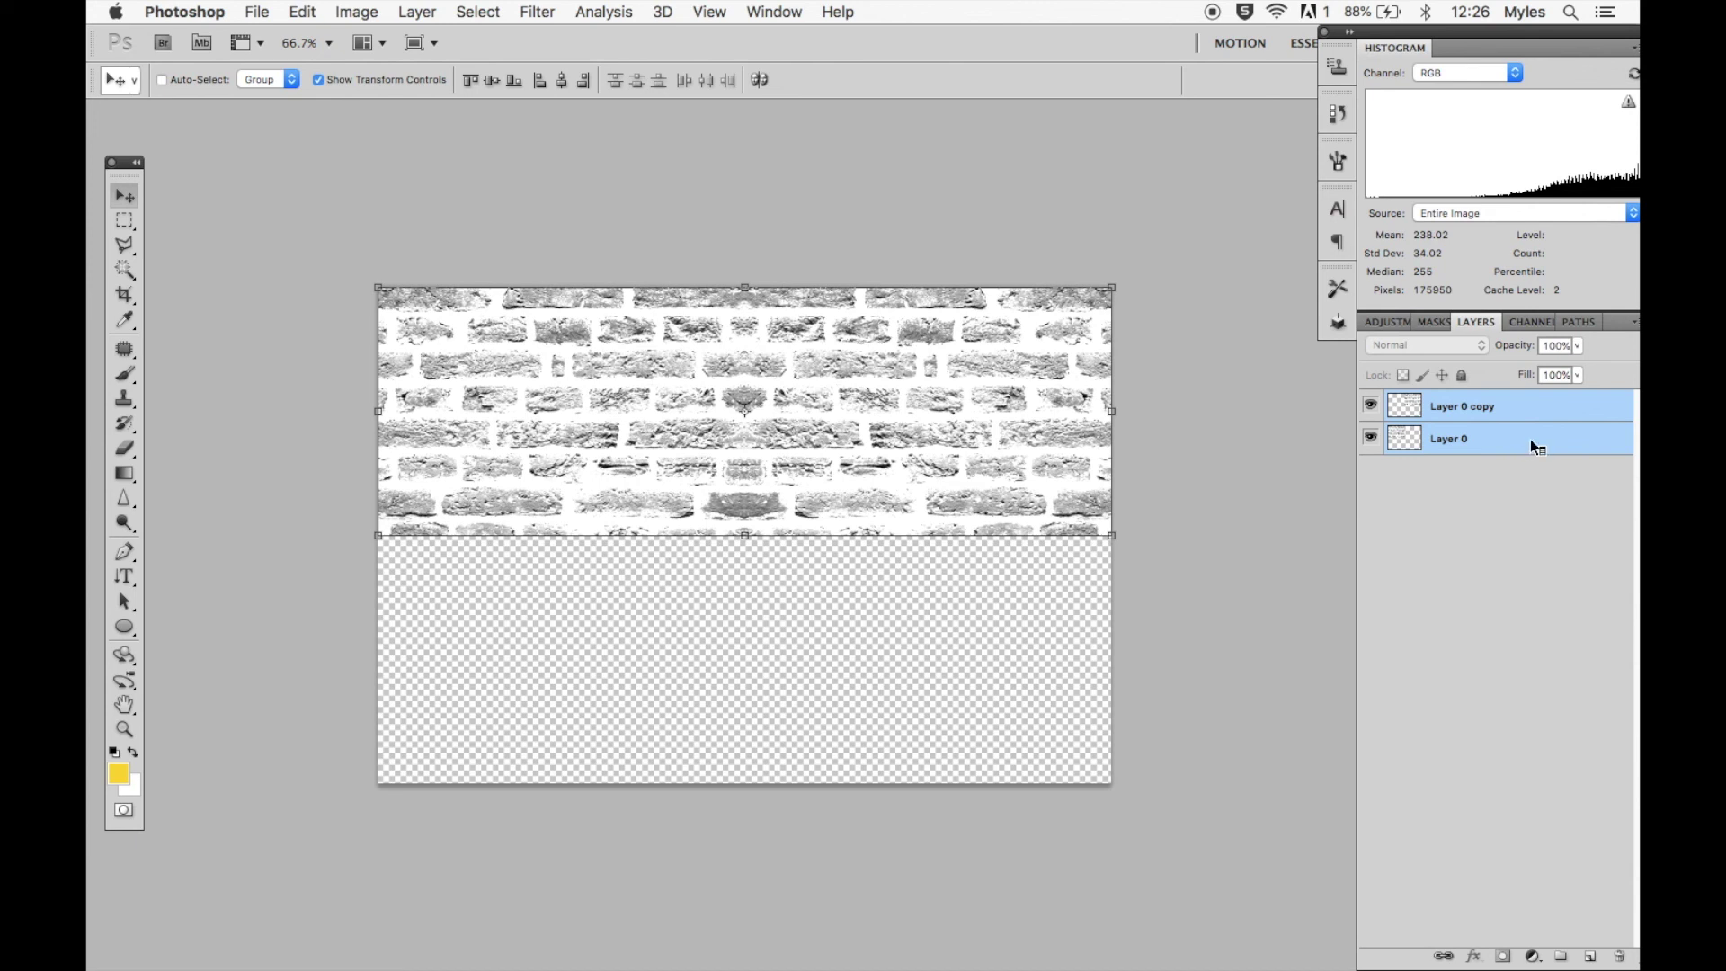
pyautogui.rightClick(1532, 444)
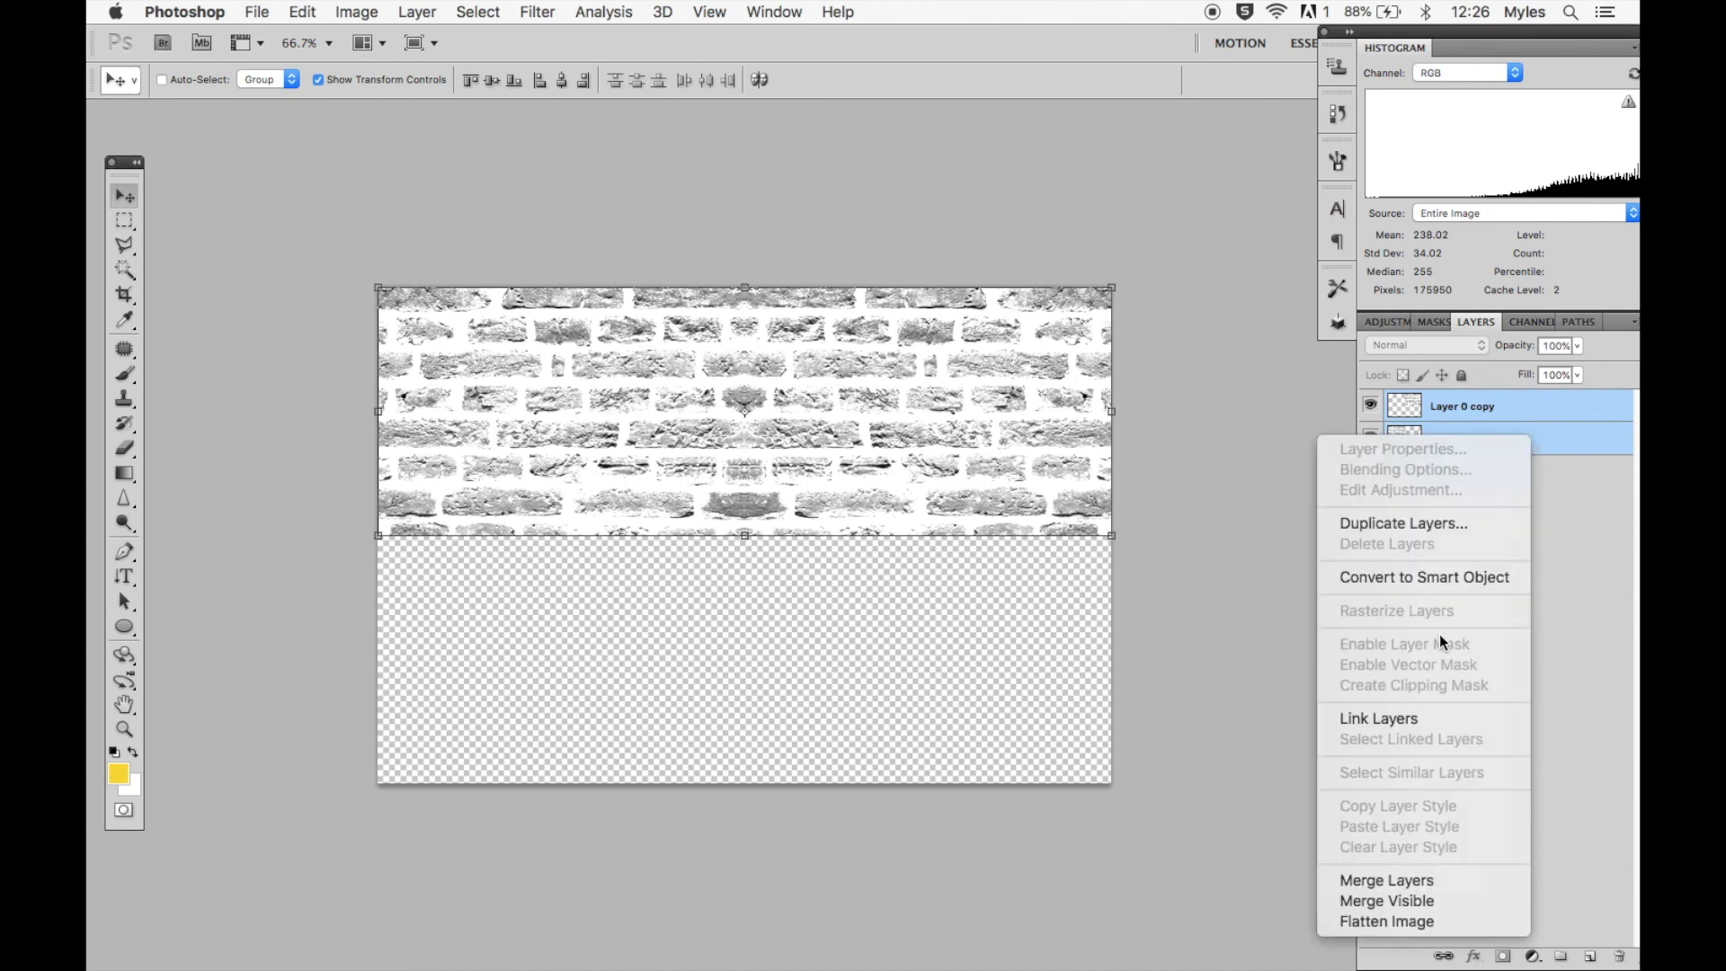
pyautogui.click(1413, 879)
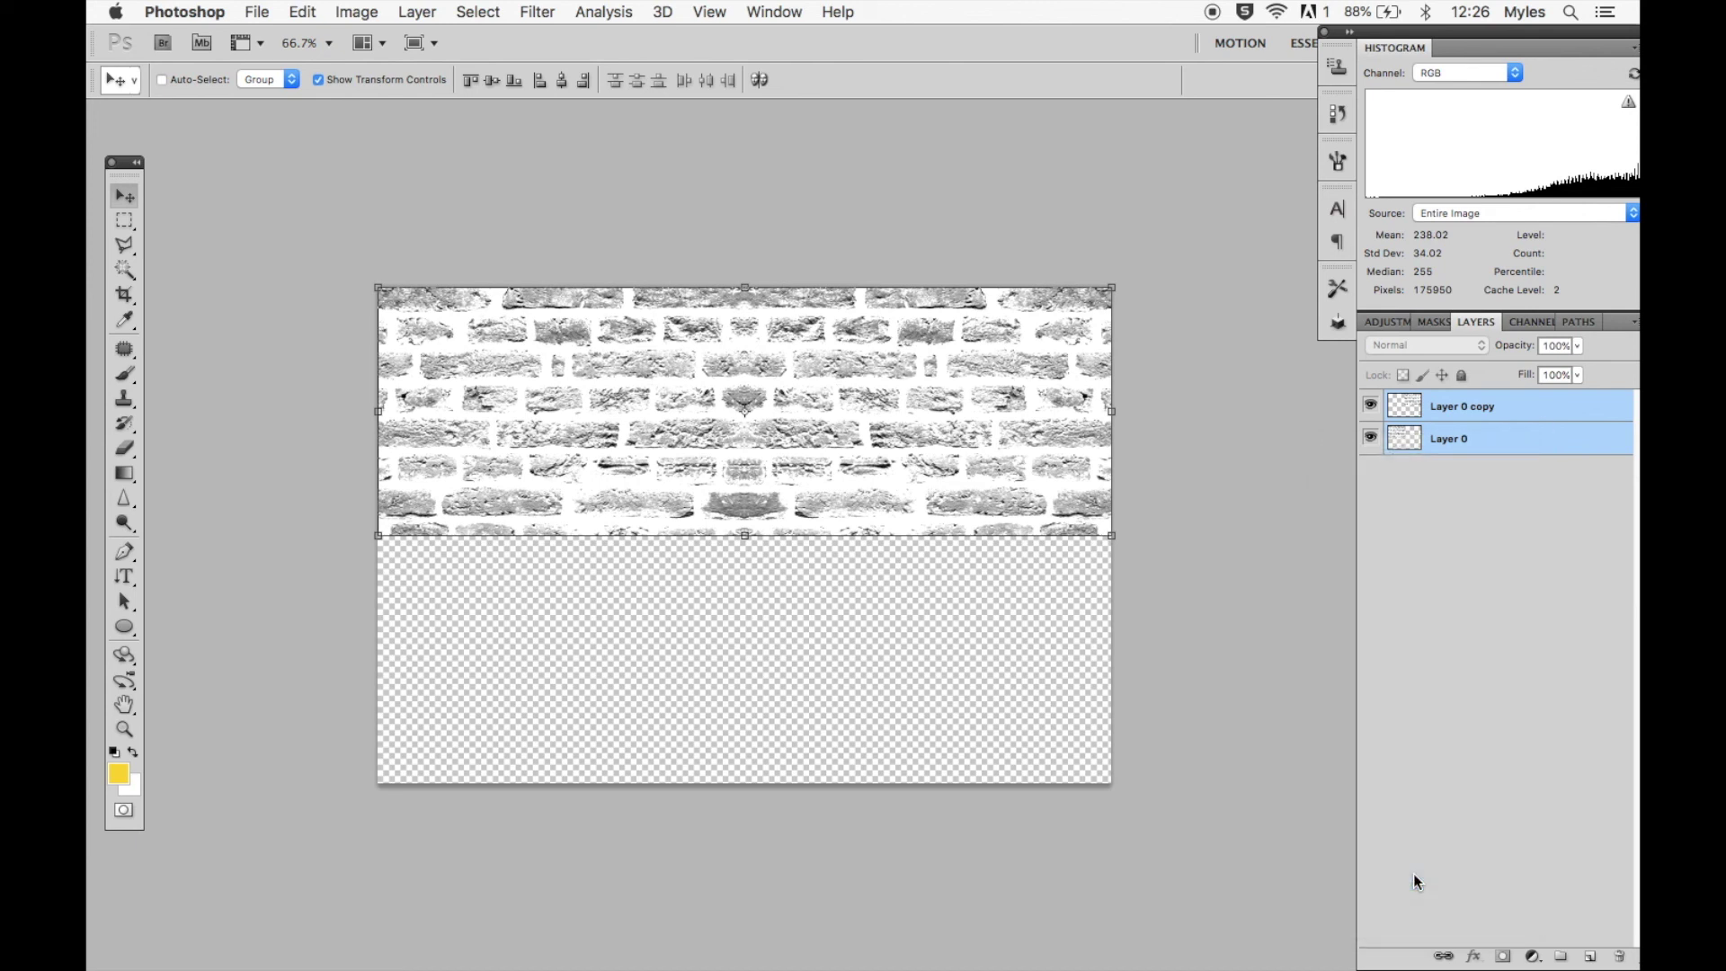
# - Duplicate the merged brick layer and mirror the copy vertically so it fills the lower half of the canvas
pyautogui.rightClick(1503, 411)
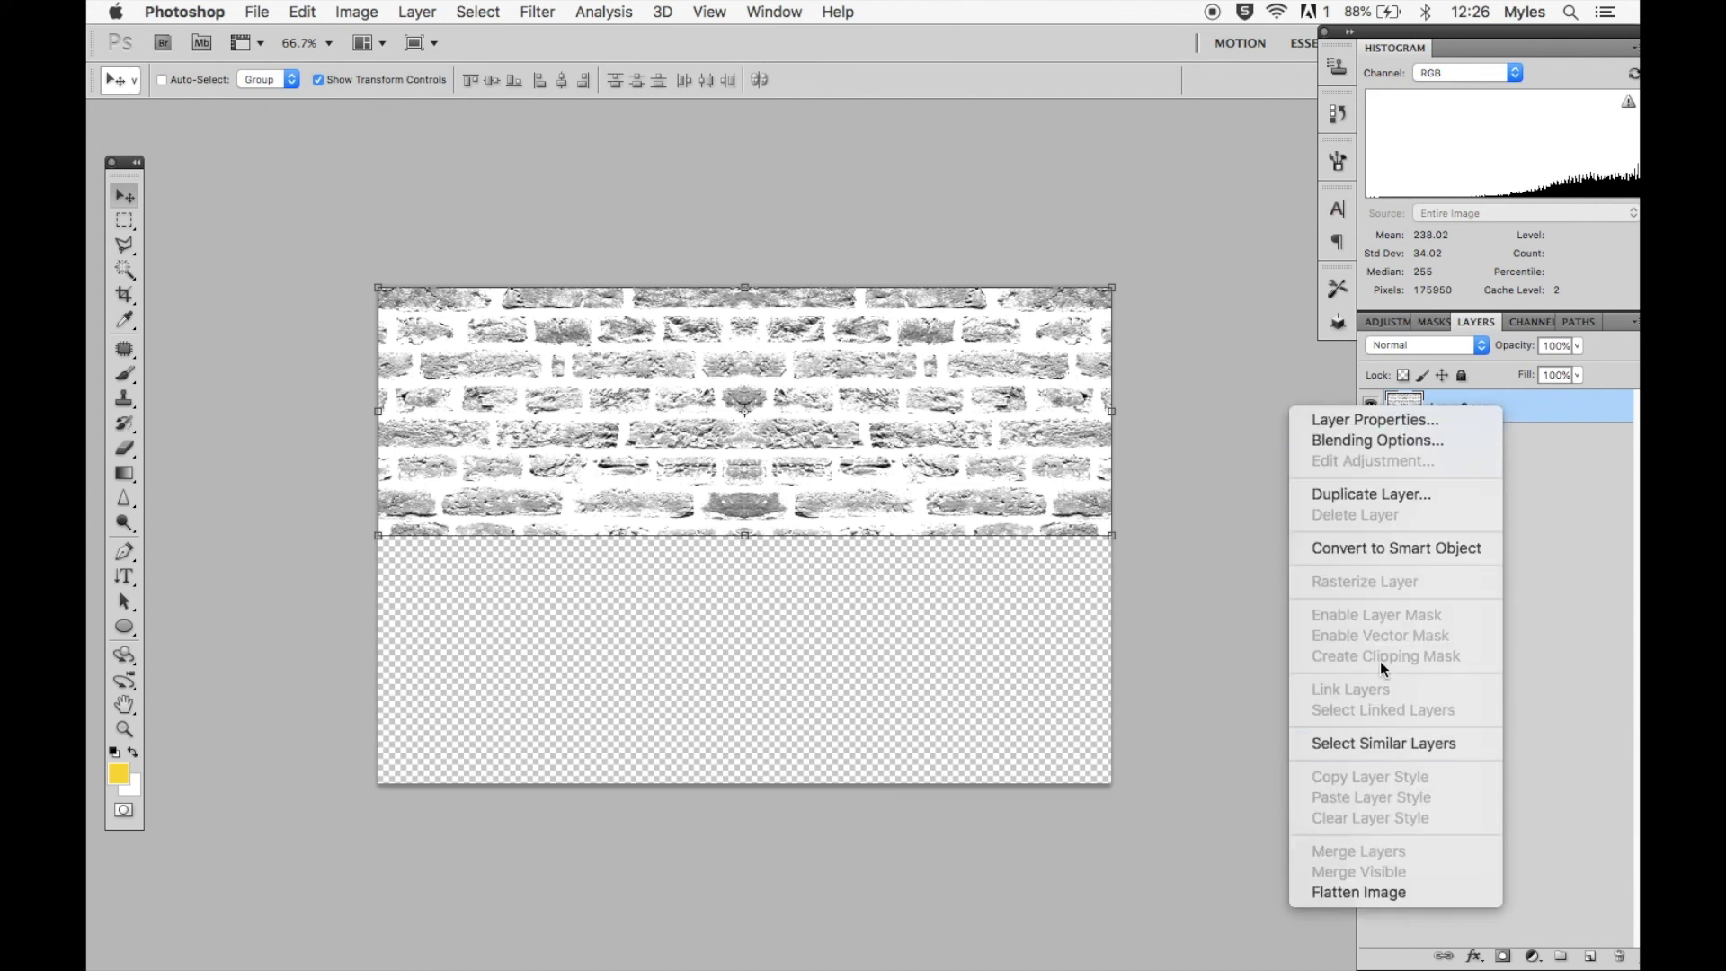
pyautogui.click(1380, 500)
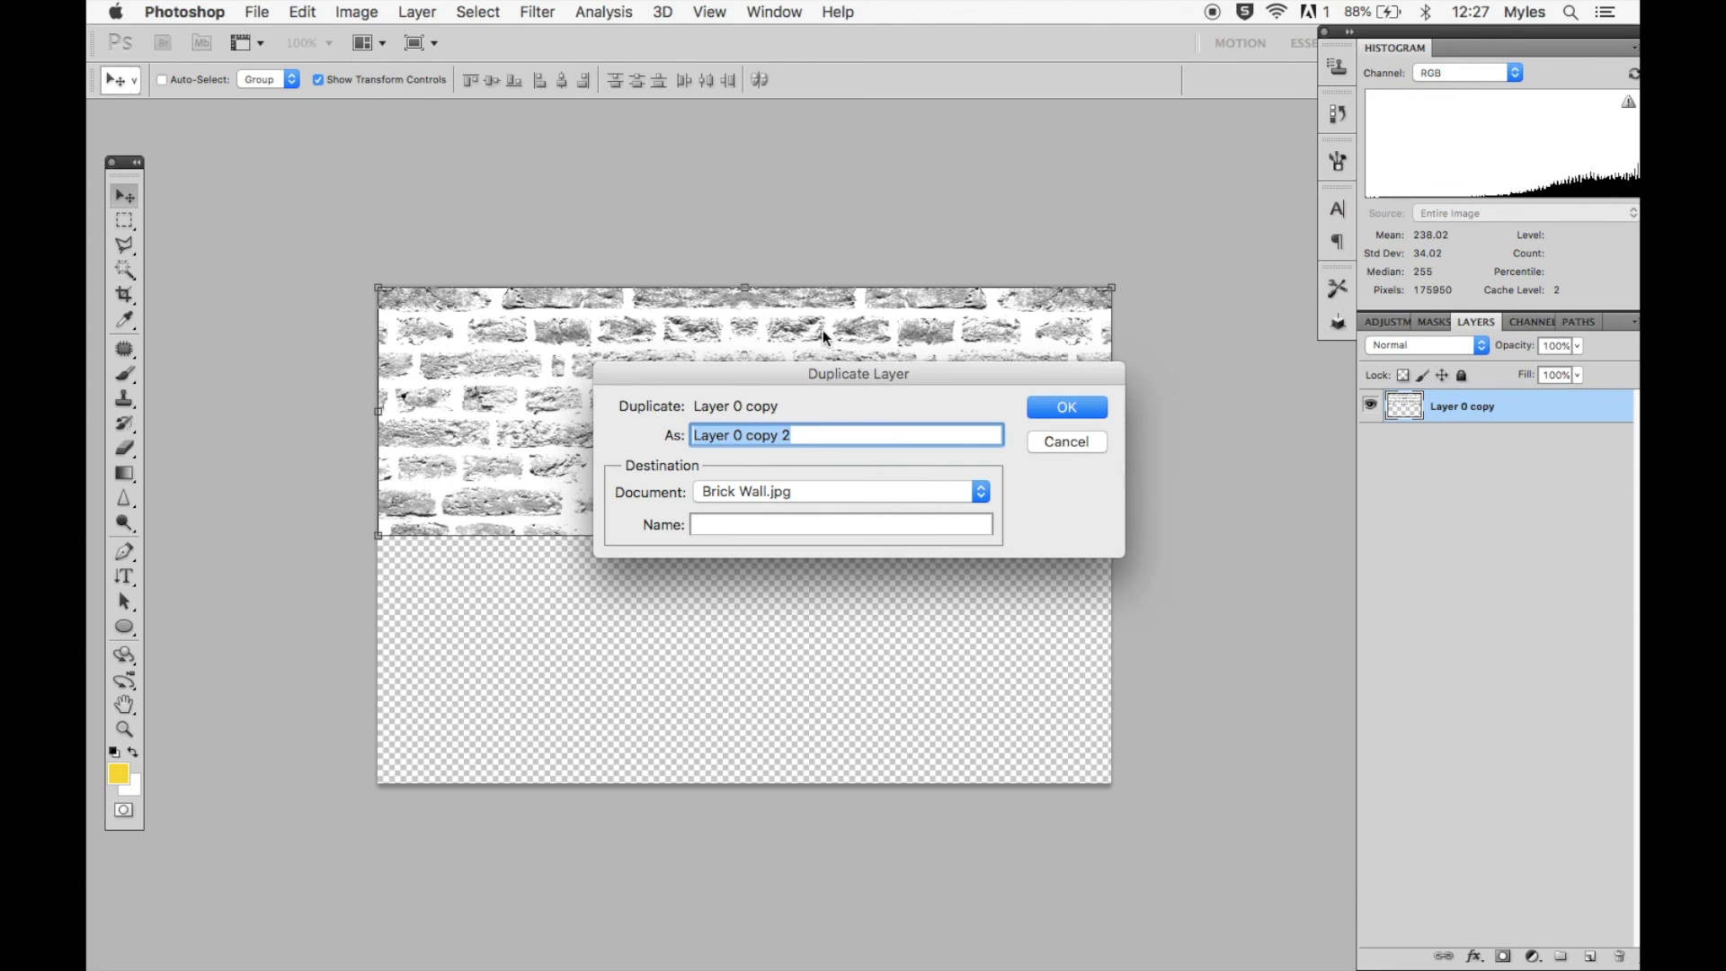
pyautogui.press('Return')
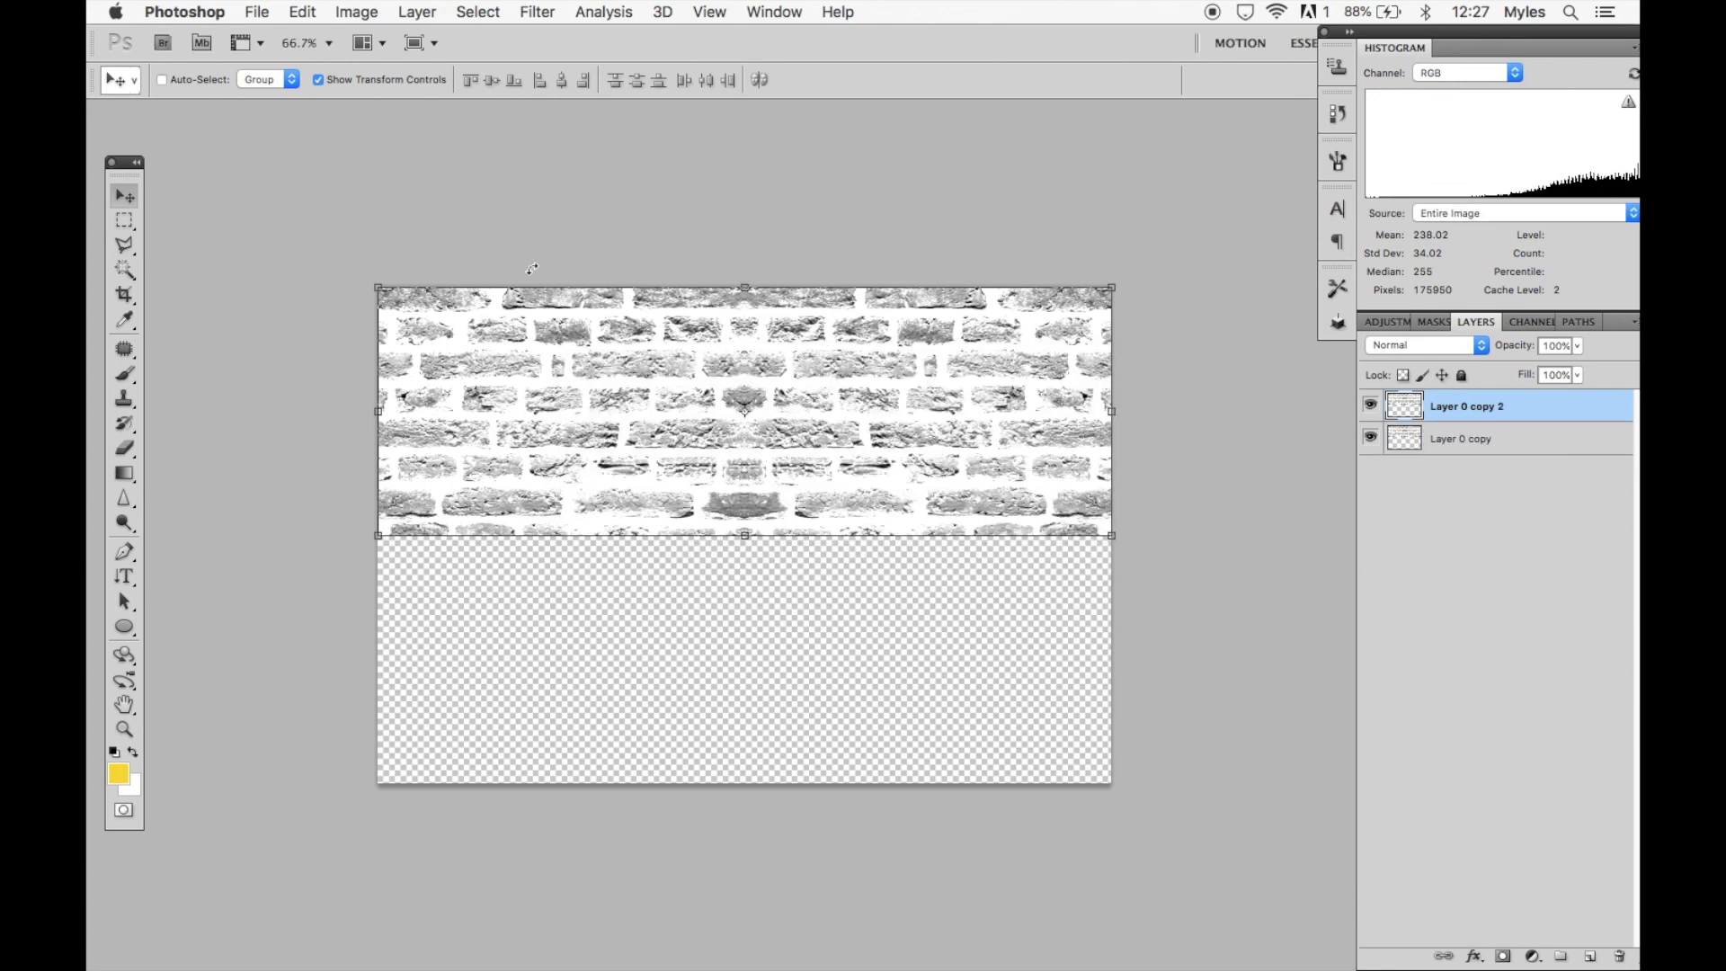
pyautogui.moveTo(746, 287); pyautogui.dragTo(759, 778)
pyautogui.press('Return')
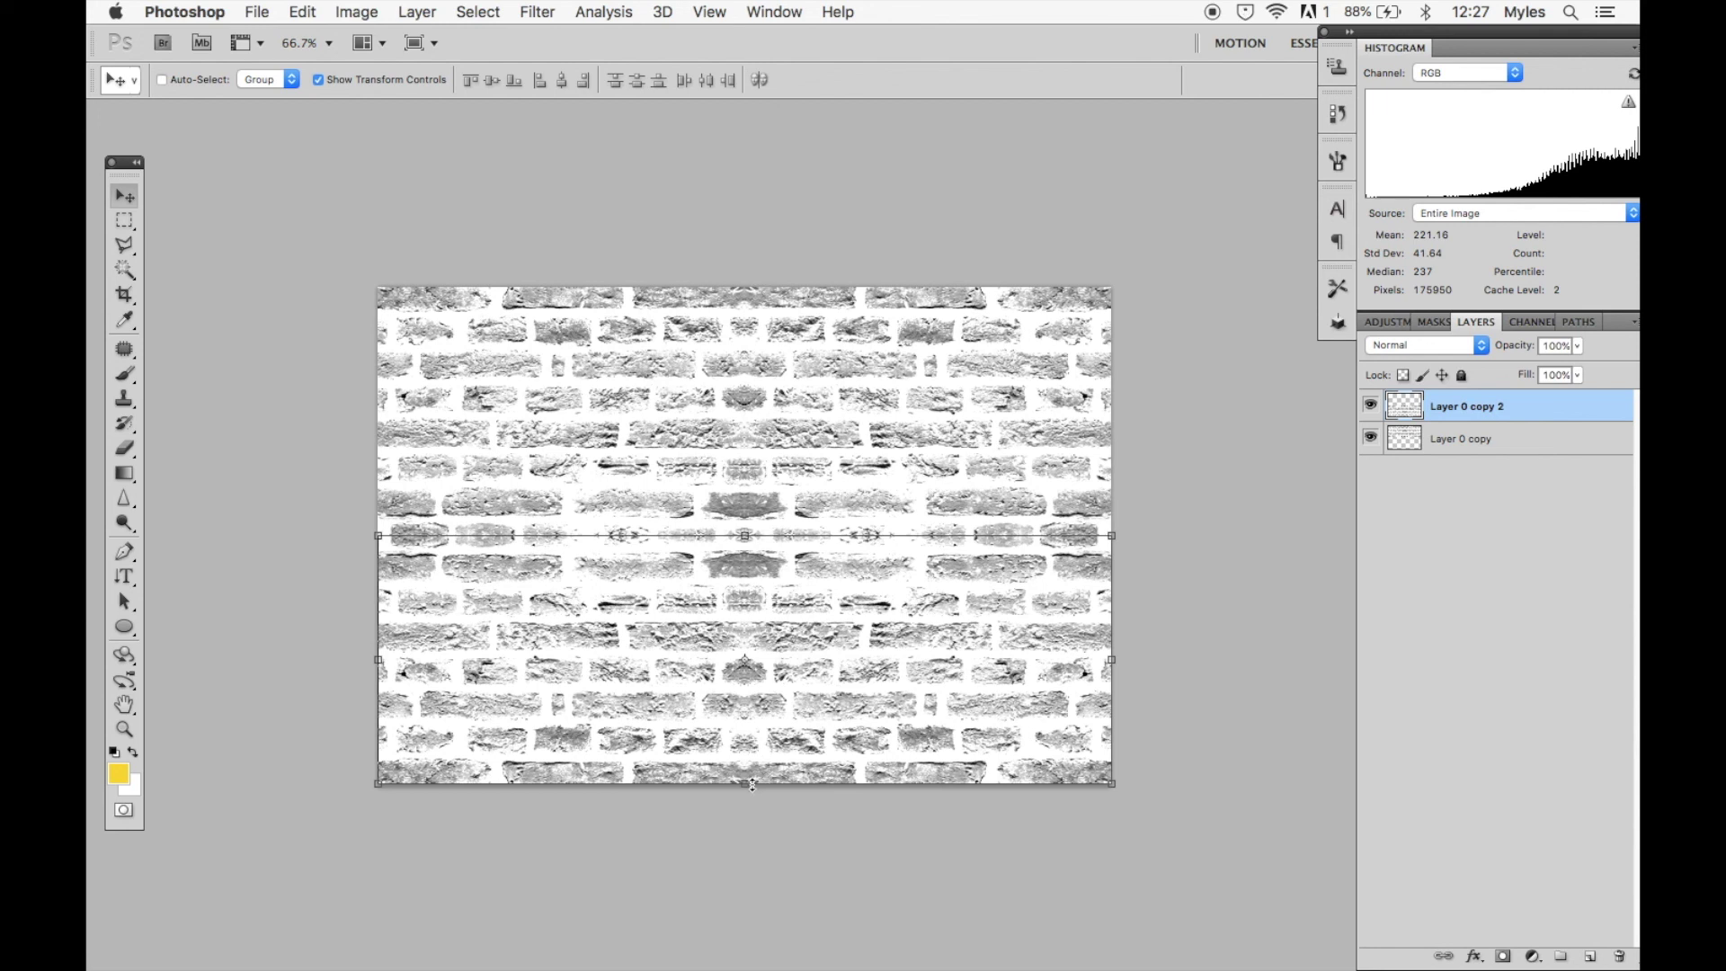
# - Flatten the two brick layers into a single background and save the image
pyautogui.keyDown('shift'); pyautogui.click(1475, 441); pyautogui.keyUp('shift')
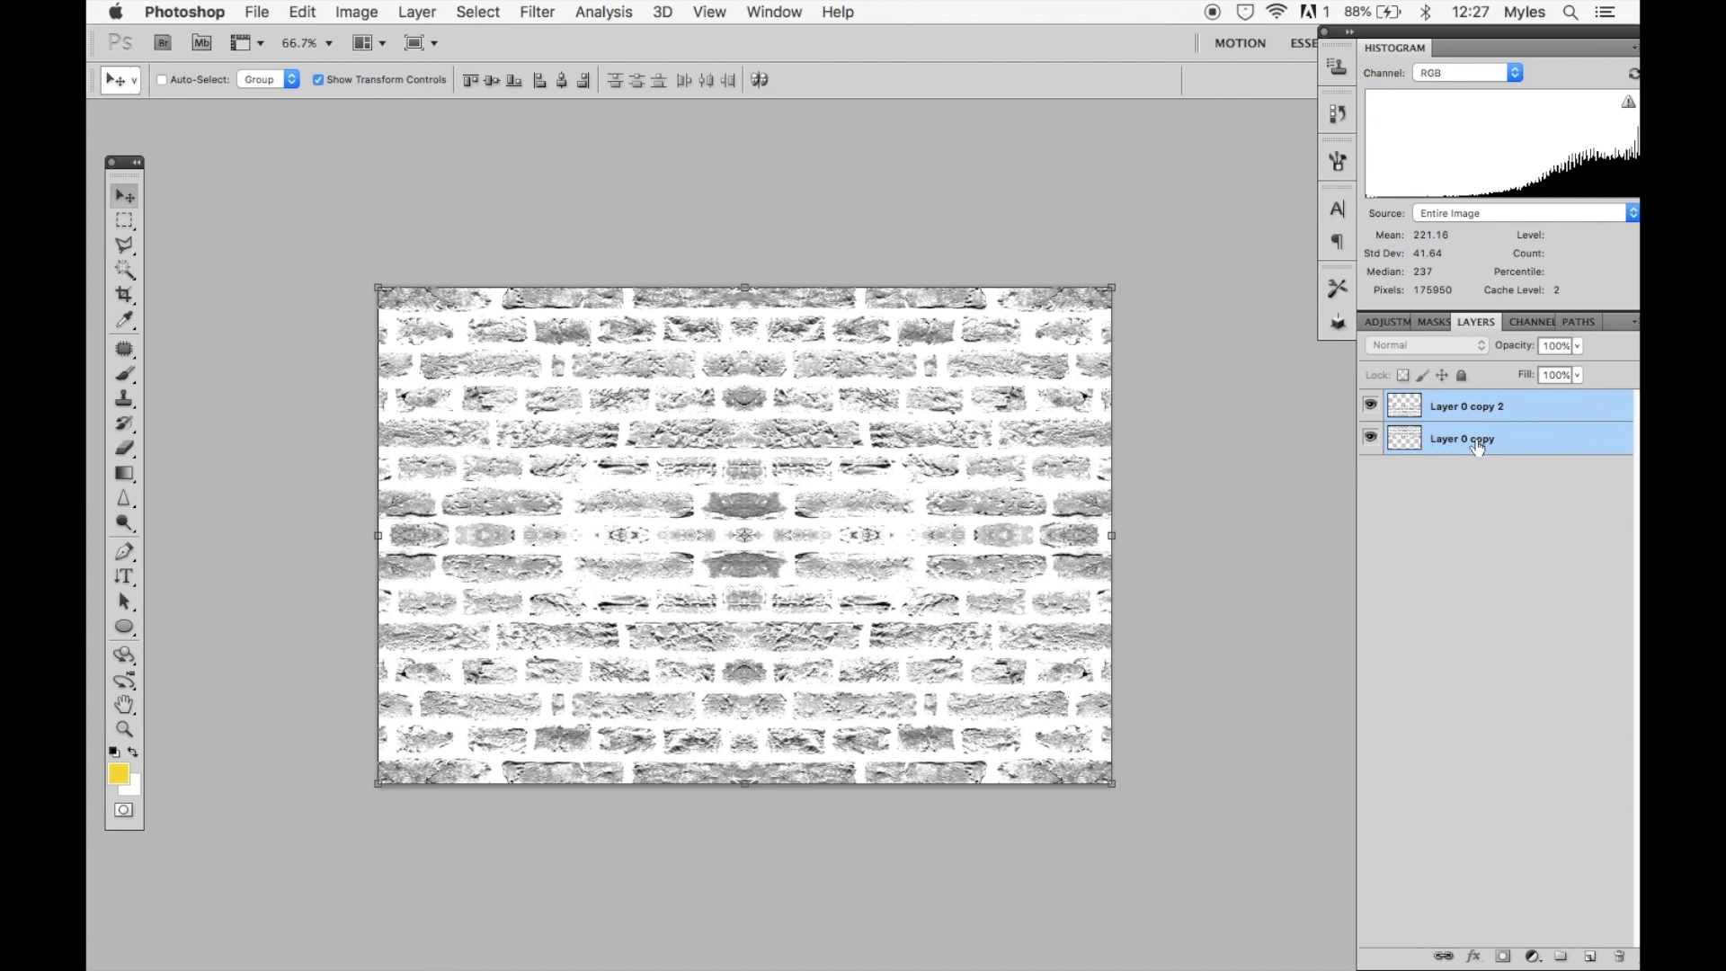
pyautogui.rightClick(1477, 443)
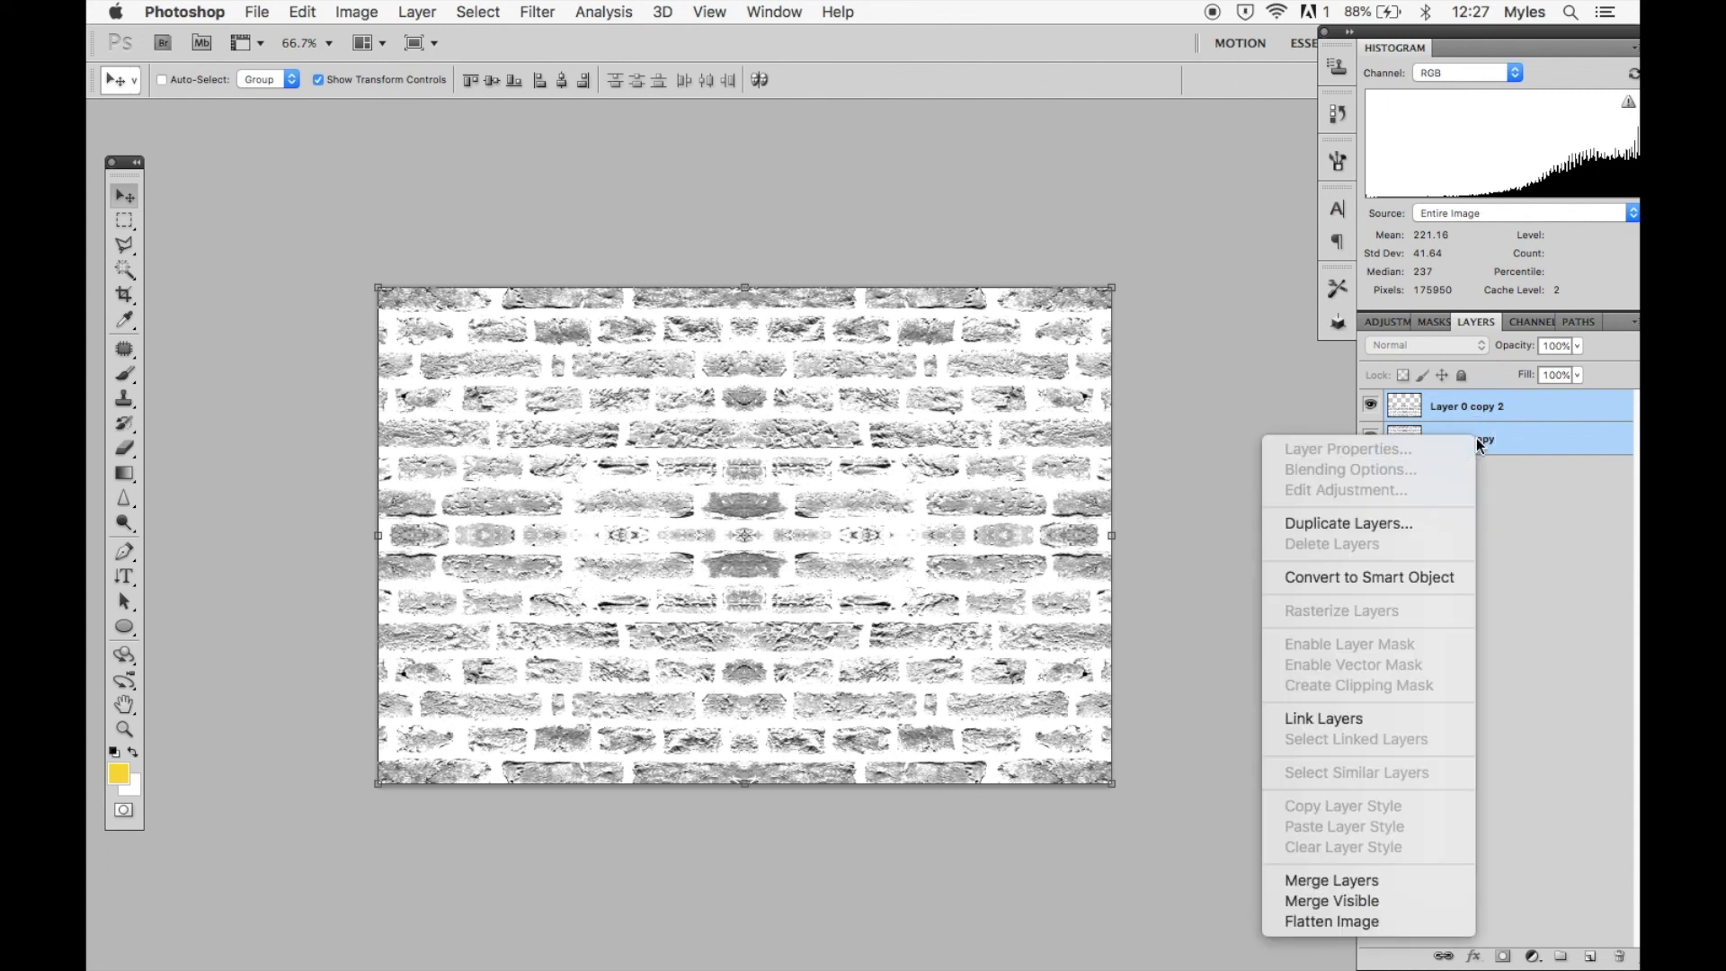
pyautogui.click(1335, 923)
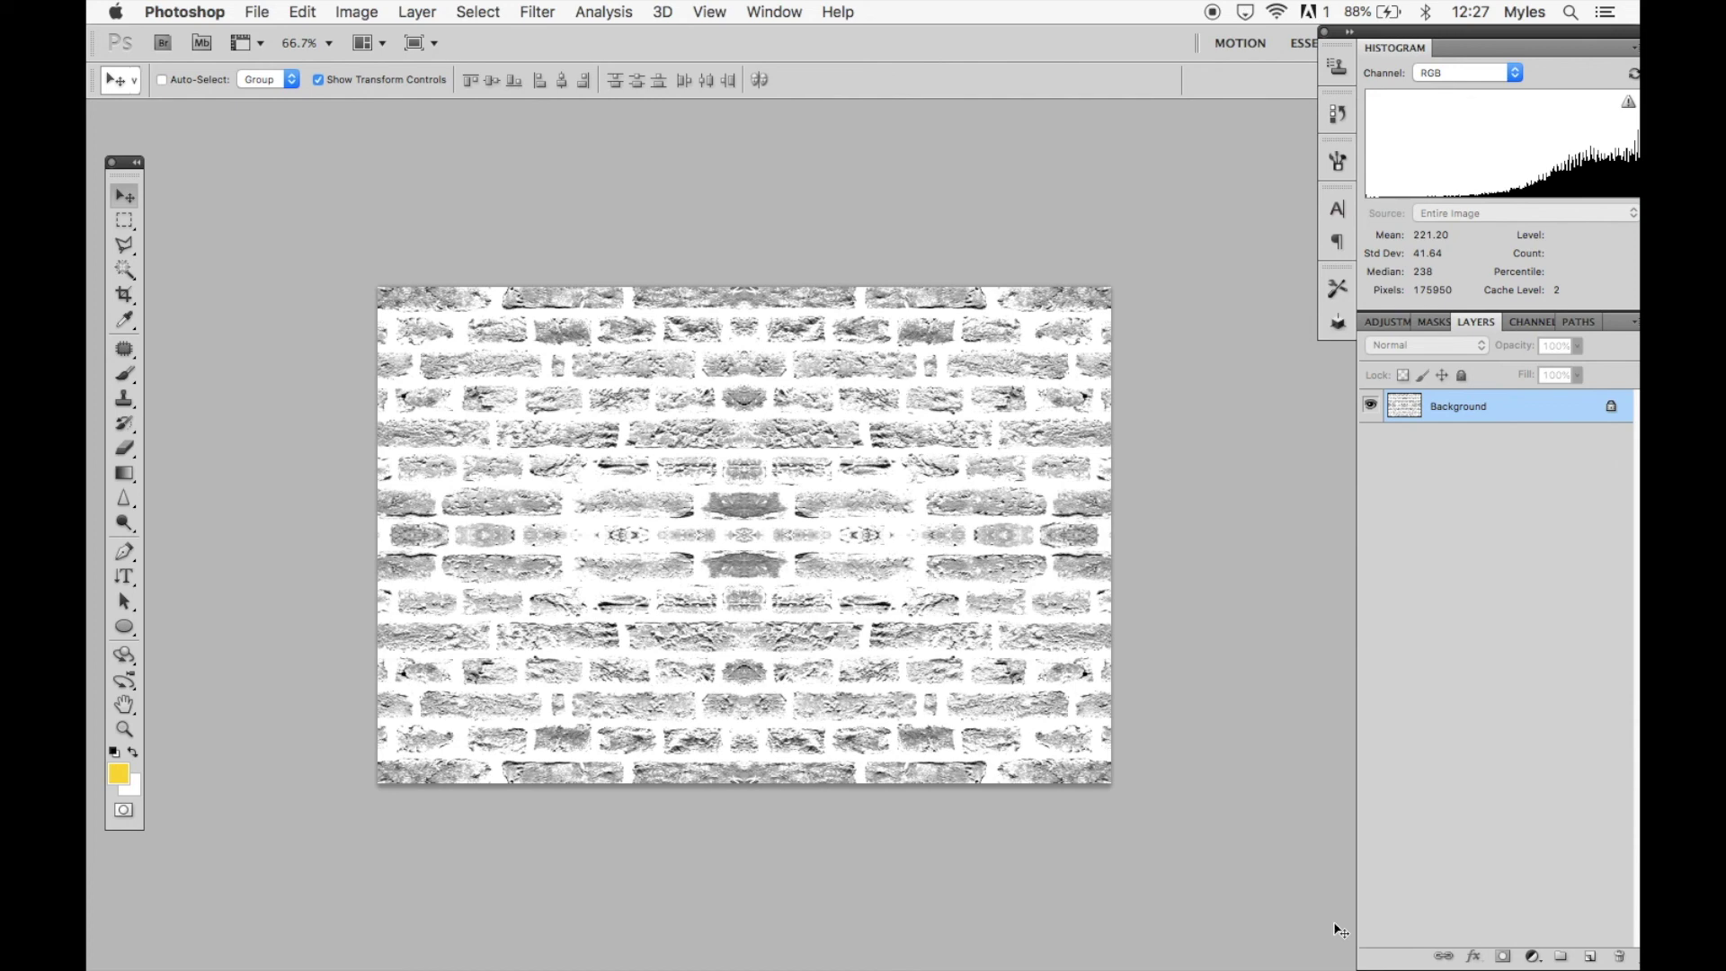
pyautogui.press('super+s')
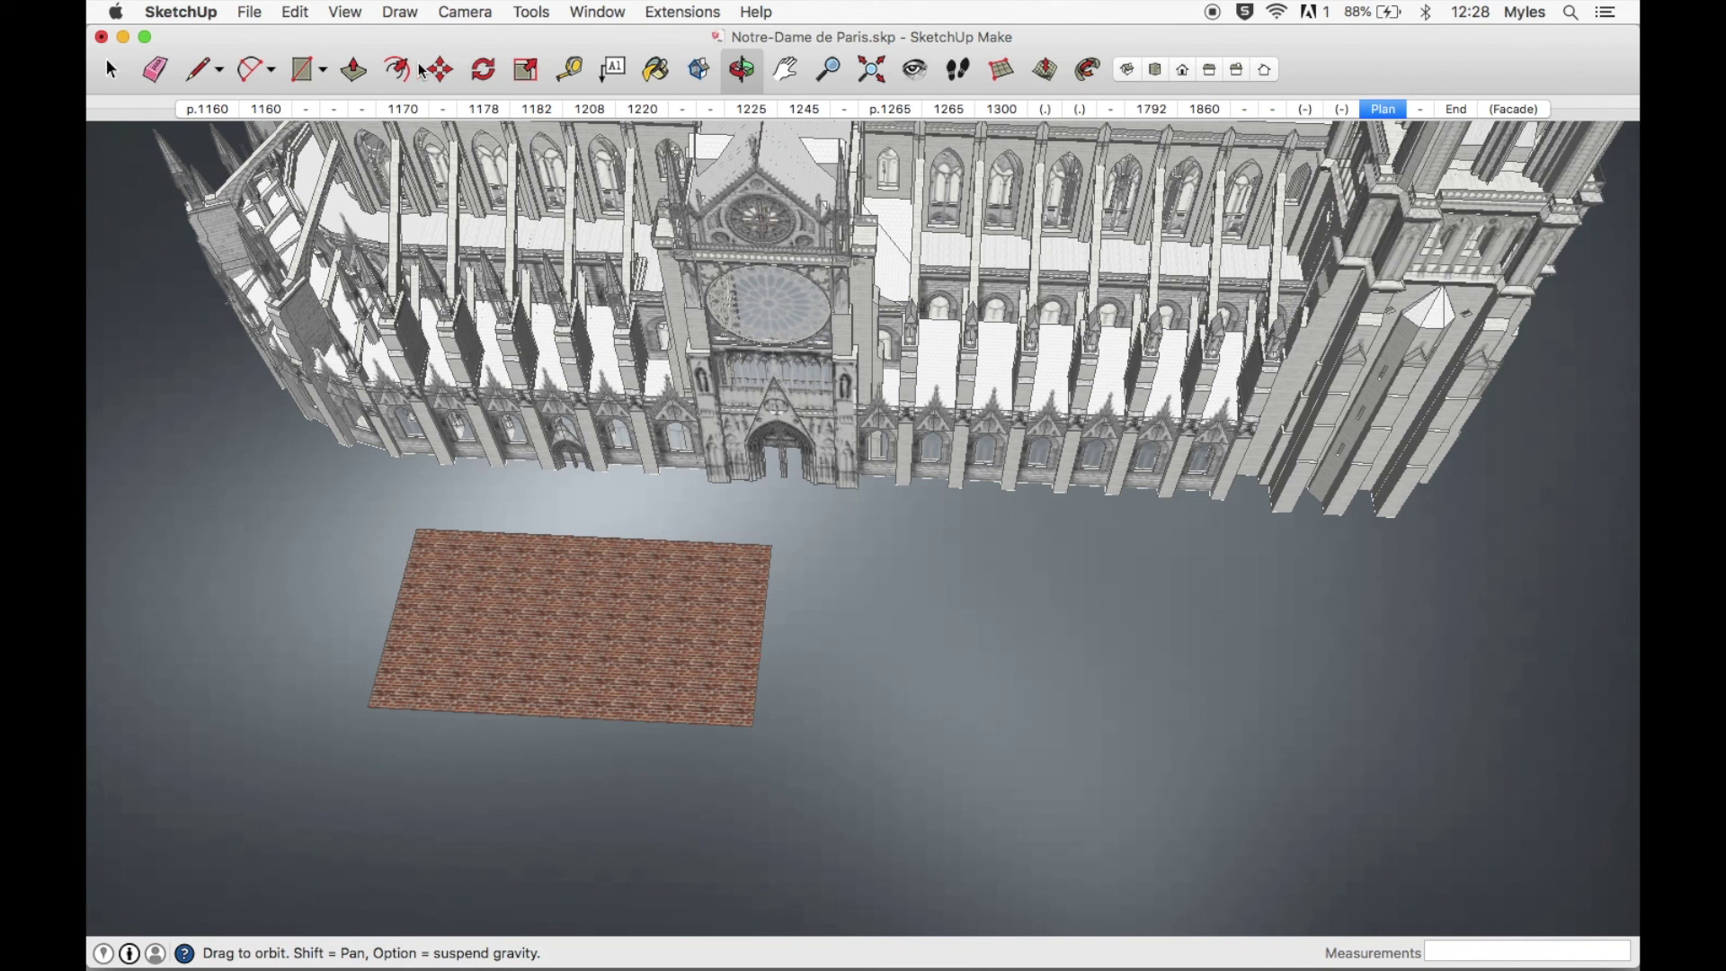
# - Switch to SketchUp and draw a rectangle about 36.6 m by 19 m on the ground beside the red brick rectangle
pyautogui.click(312, 74)
pyautogui.click(914, 622)
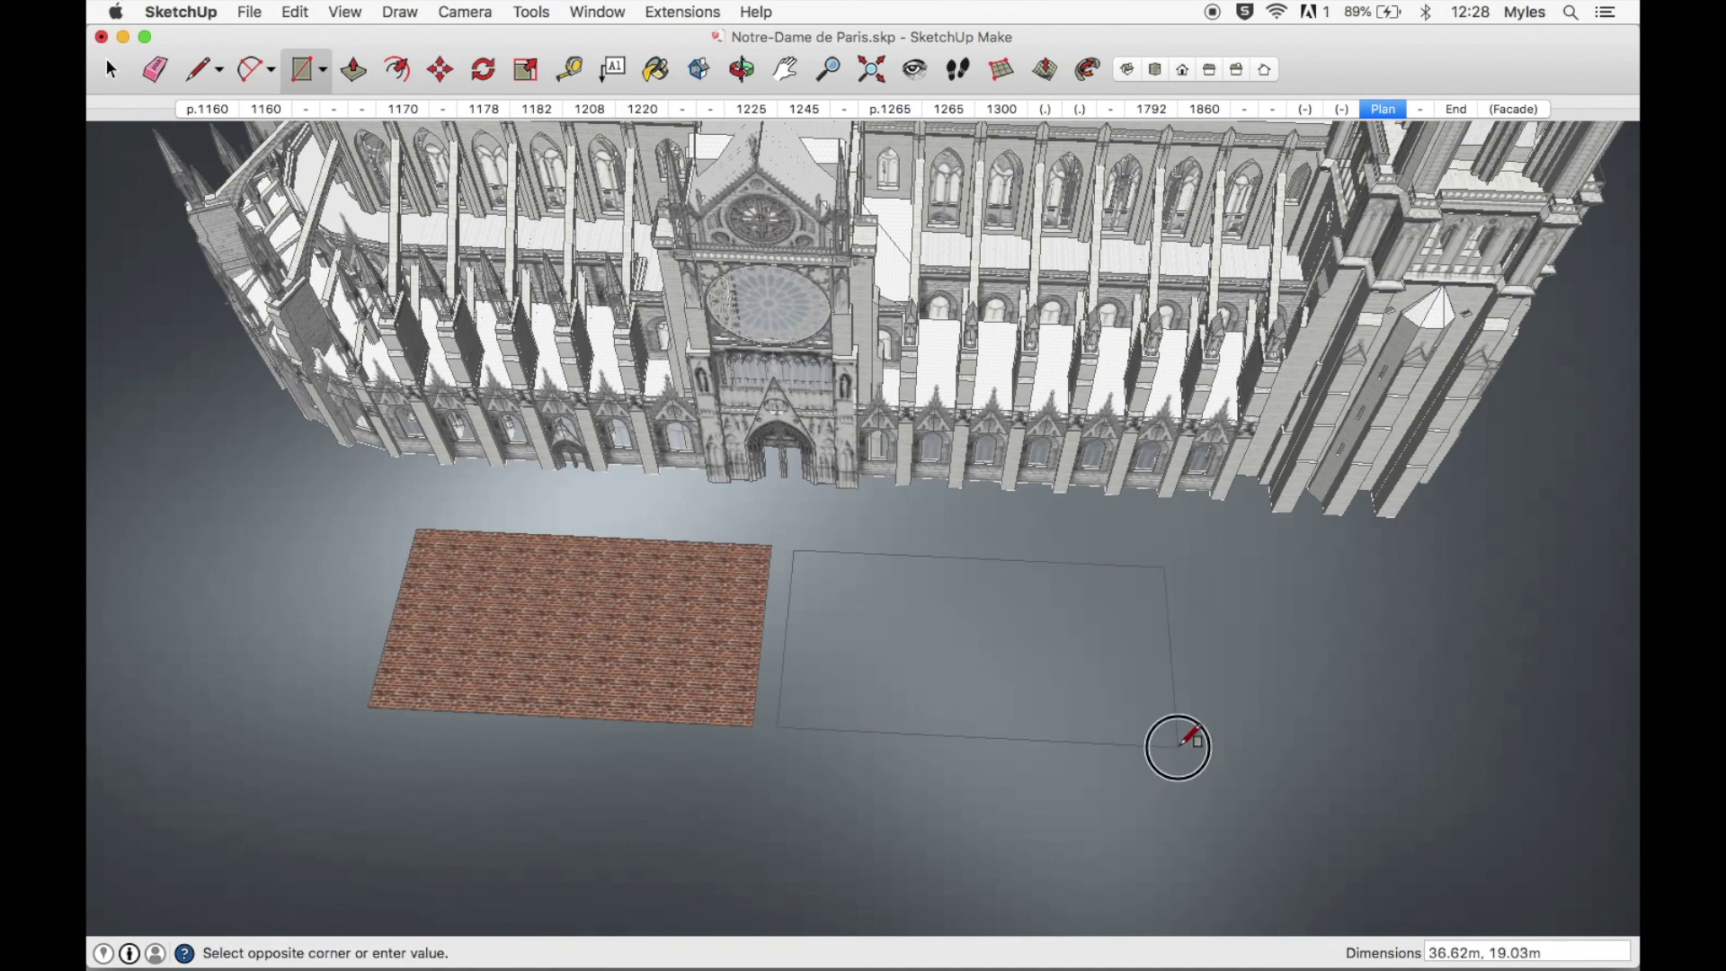
pyautogui.click(1178, 745)
pyautogui.press('o')
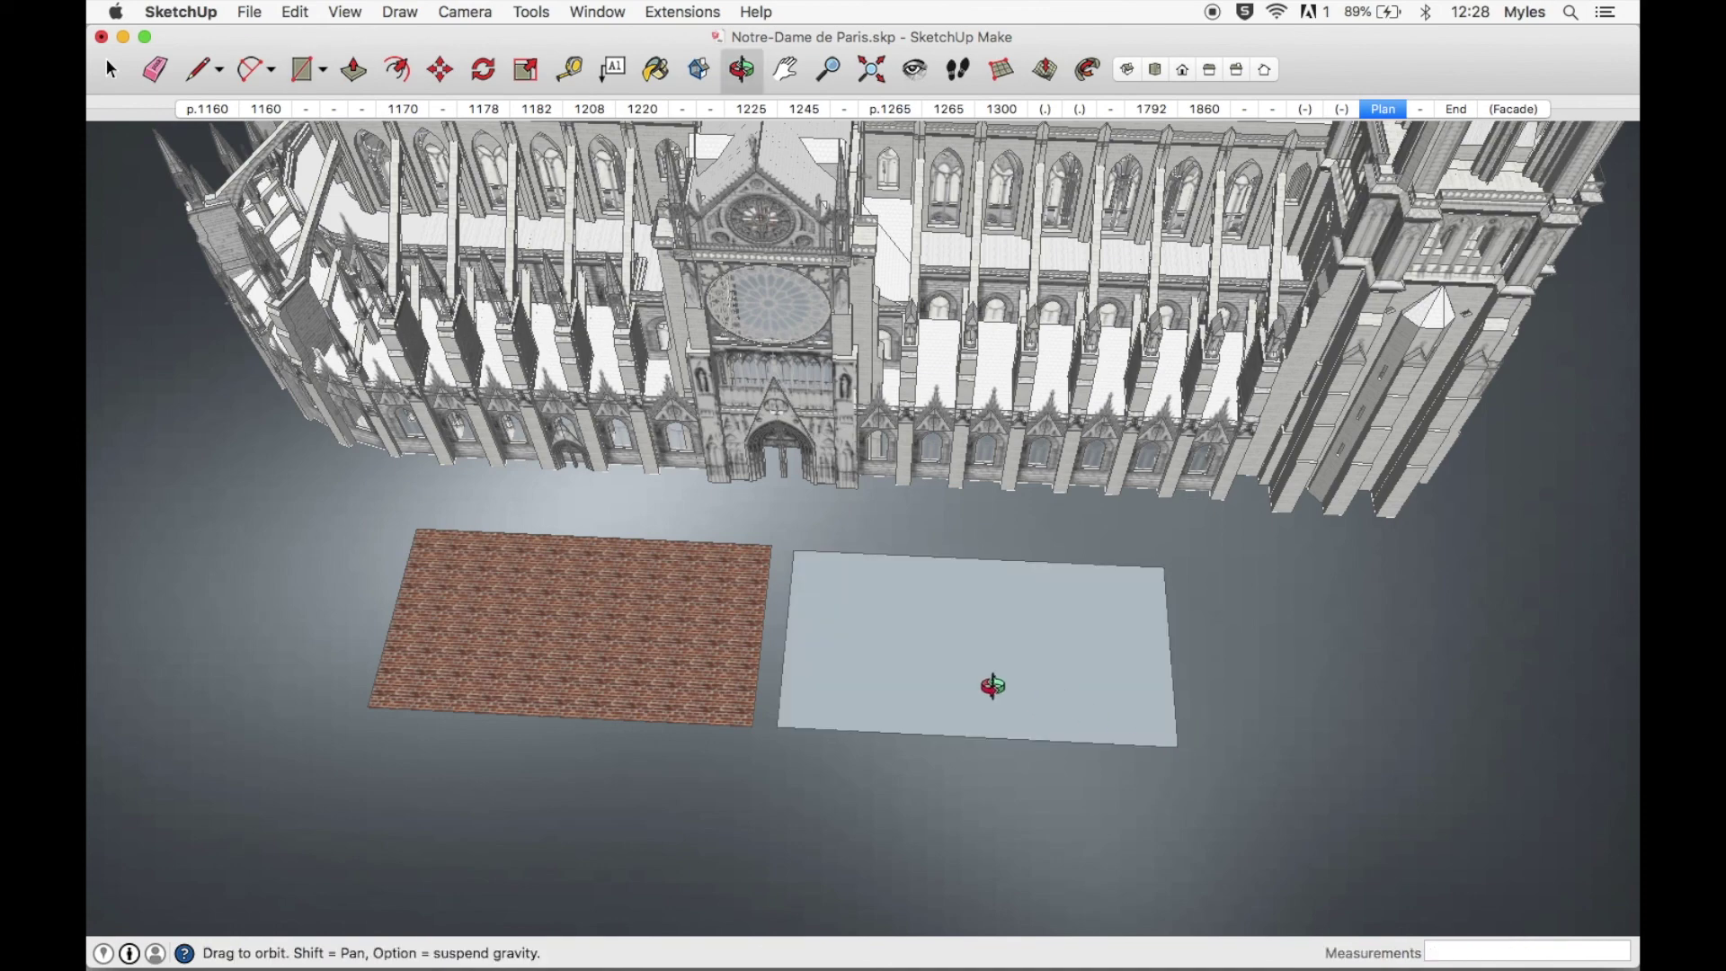
pyautogui.scroll(5, 989, 690)
pyautogui.scroll(2, 993, 686)
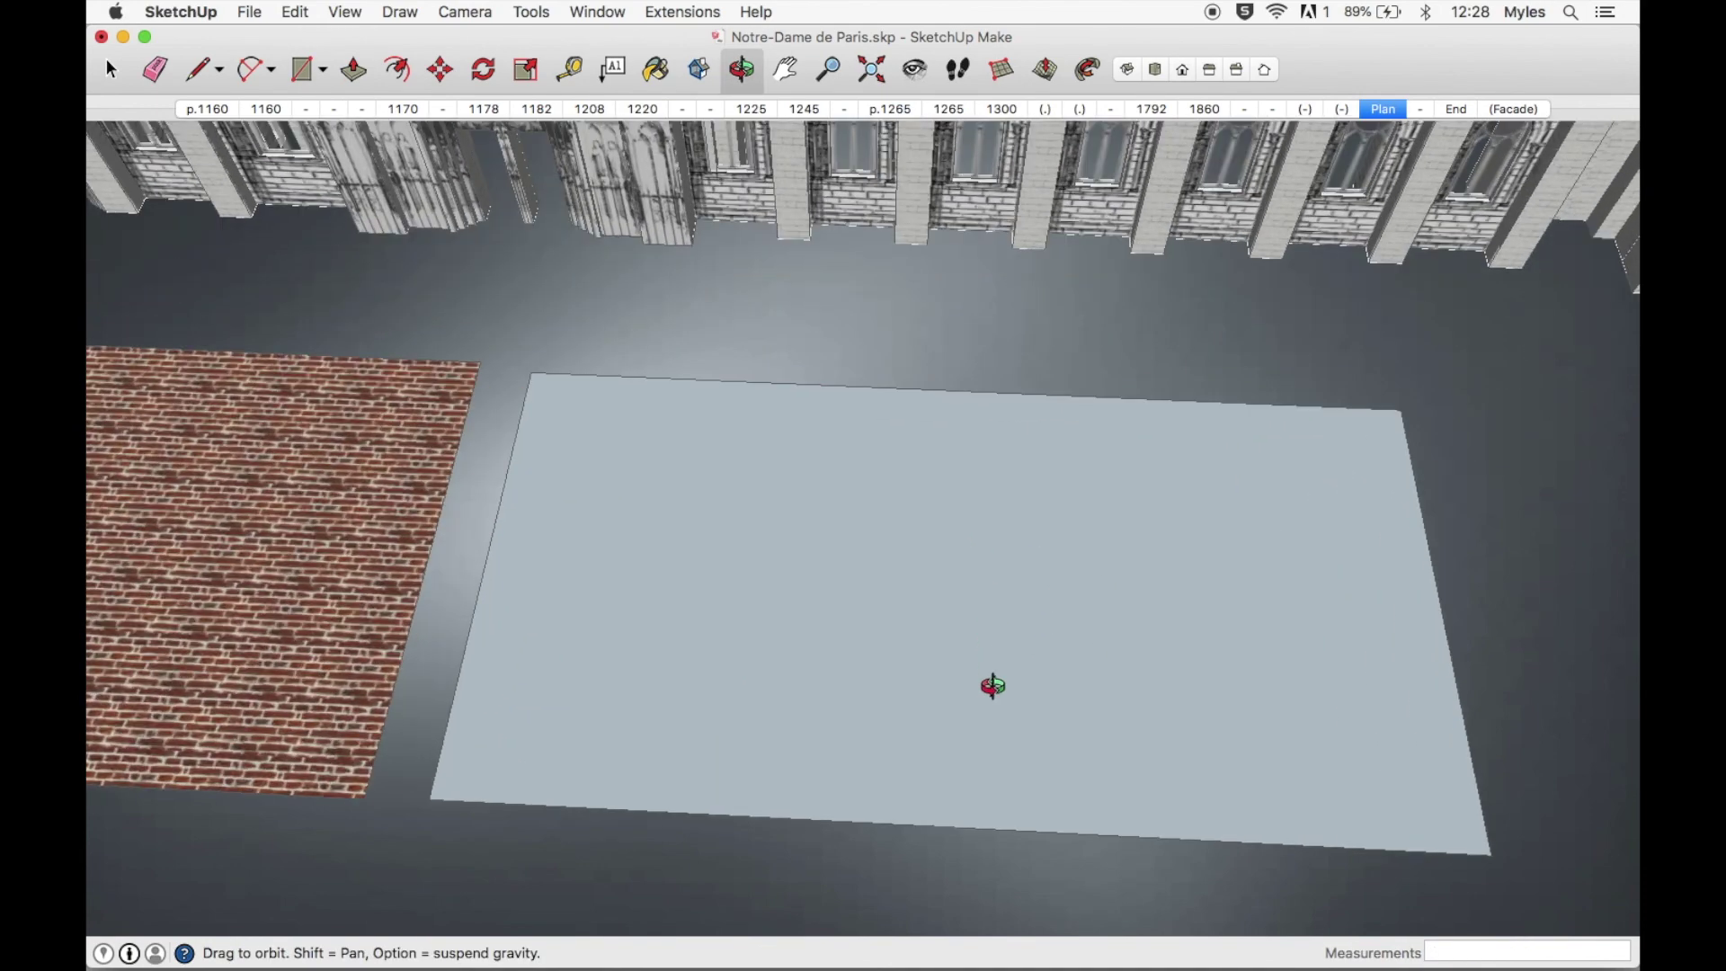
# - Import Brick Wall.jpg from the Desktop as a texture and paint the new rectangle with it at about 3.86 m tile width
pyautogui.click(248, 12)
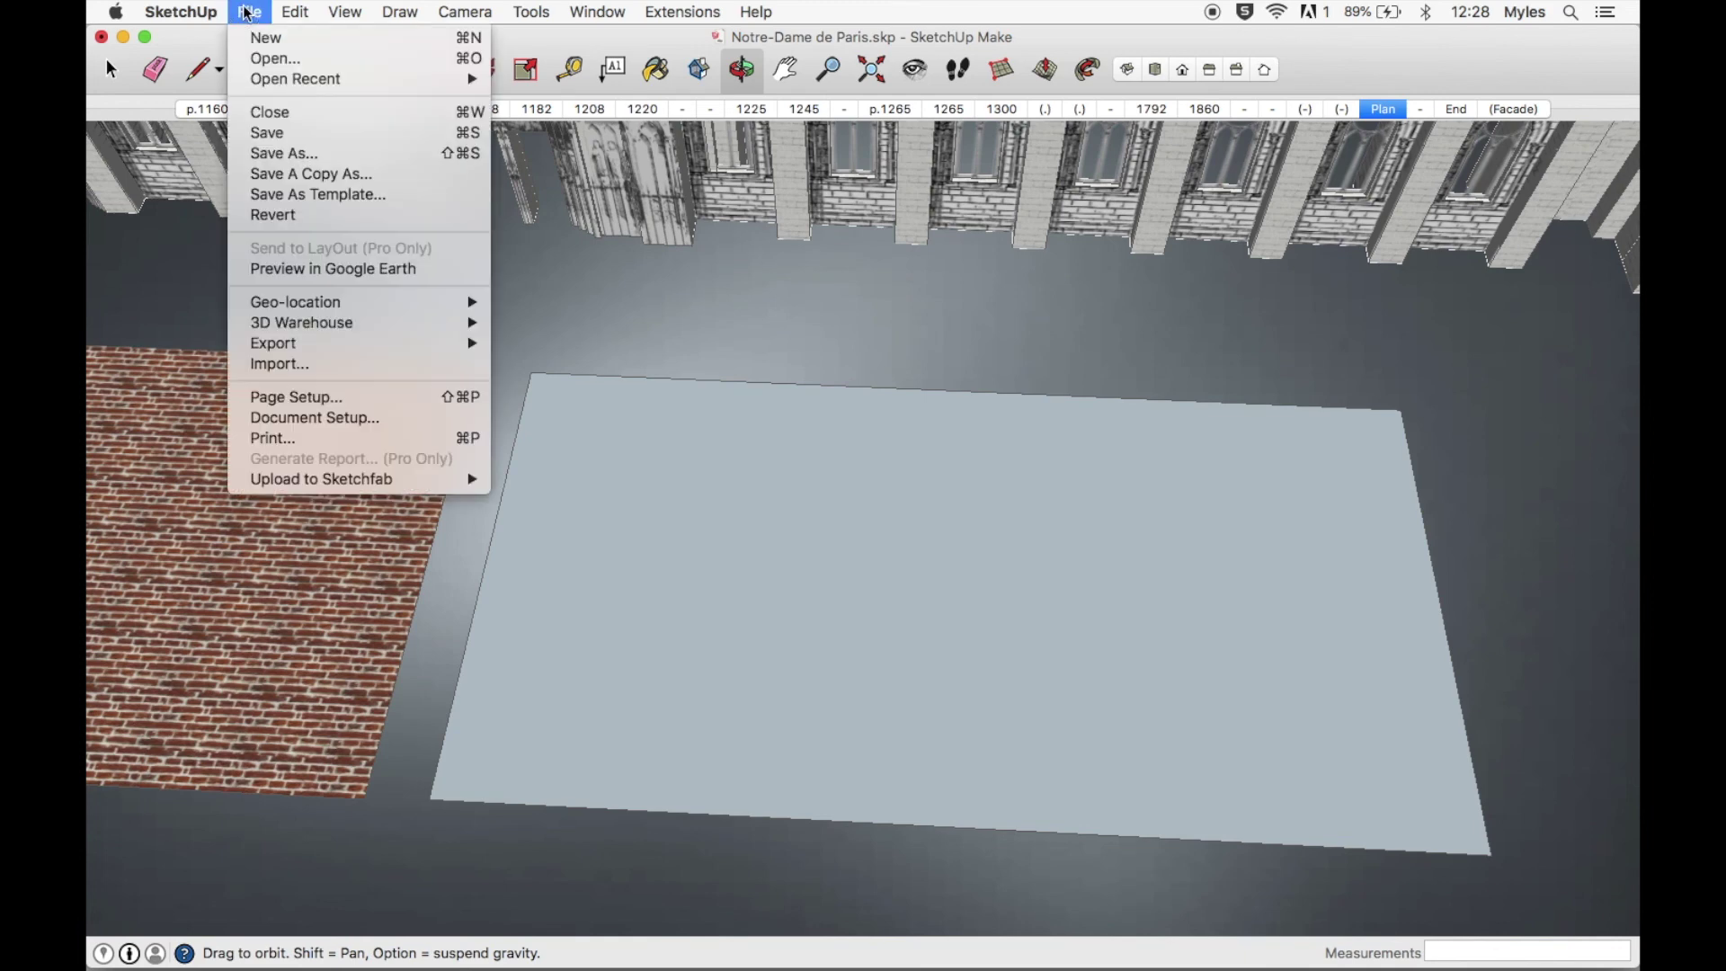
pyautogui.click(284, 363)
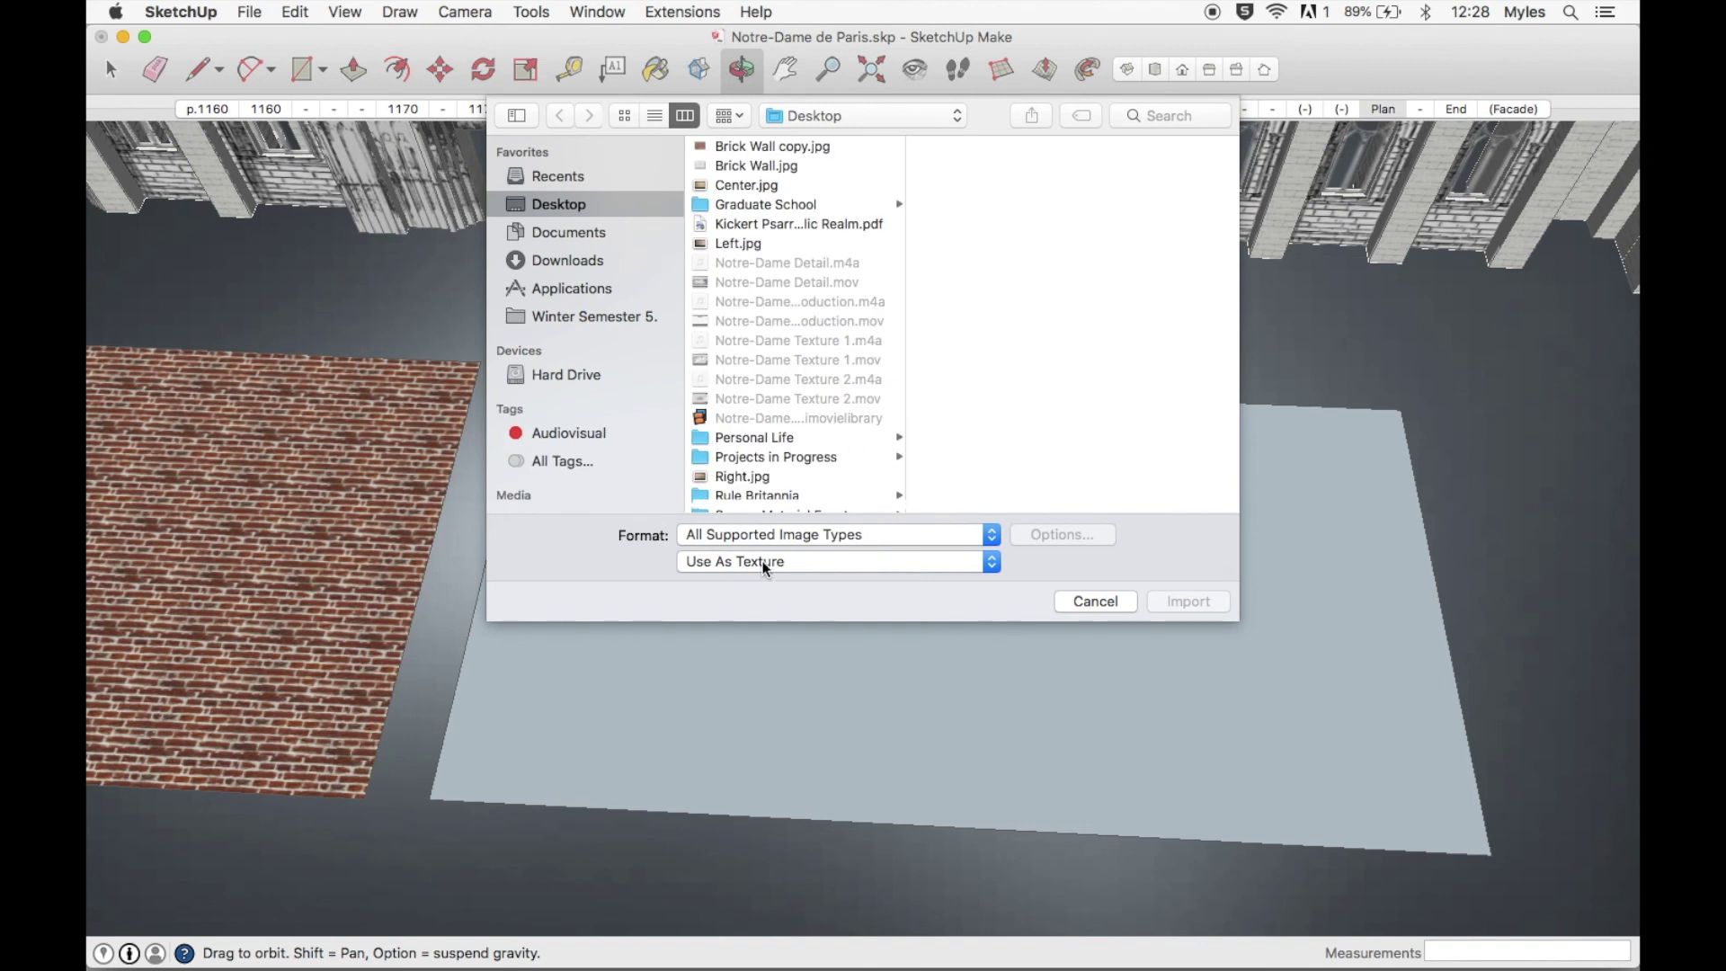
pyautogui.click(763, 563)
pyautogui.click(763, 564)
pyautogui.click(785, 169)
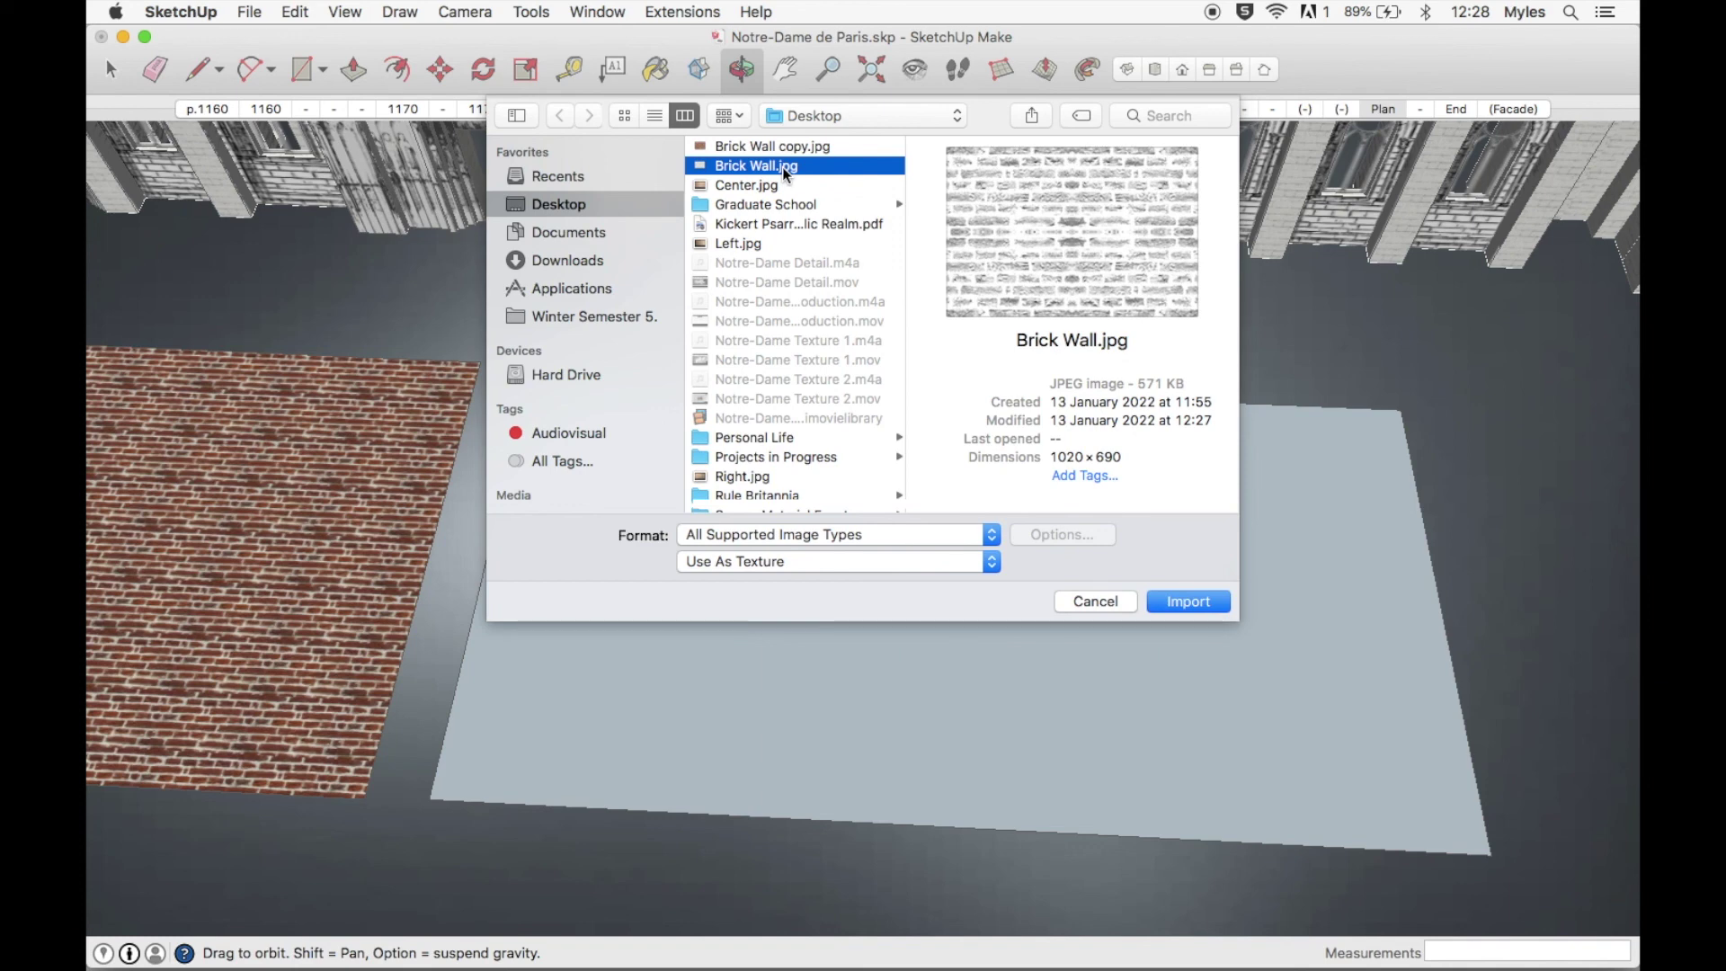
pyautogui.doubleClick(785, 169)
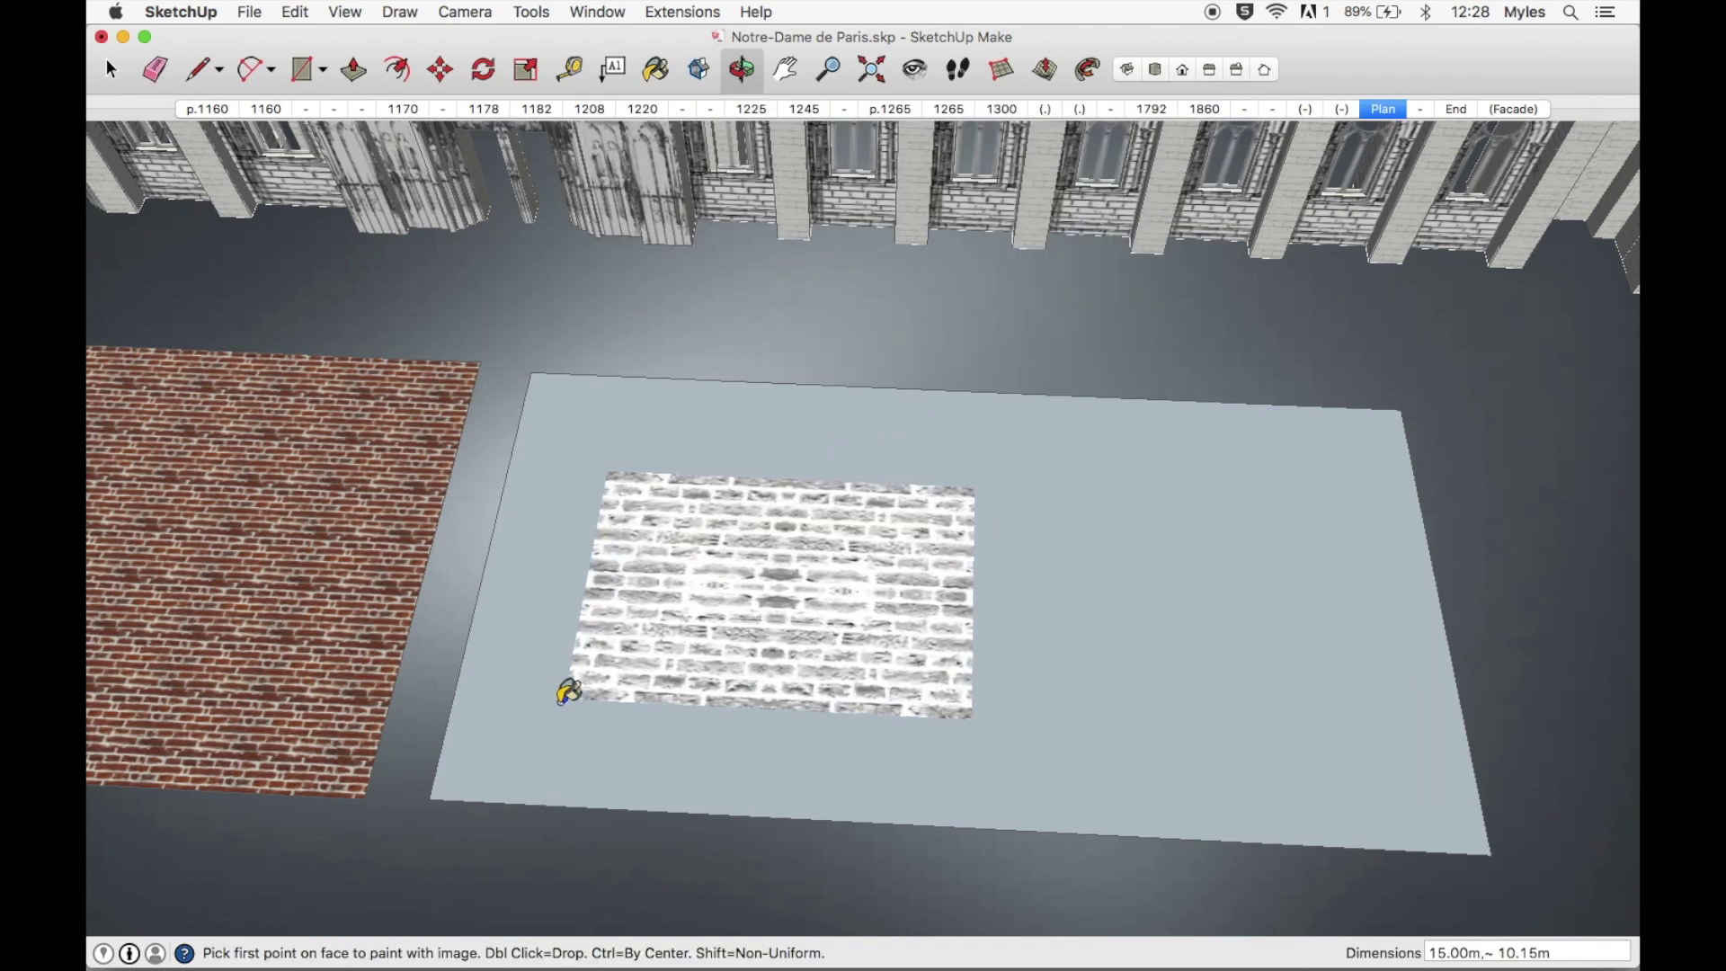
pyautogui.click(559, 700)
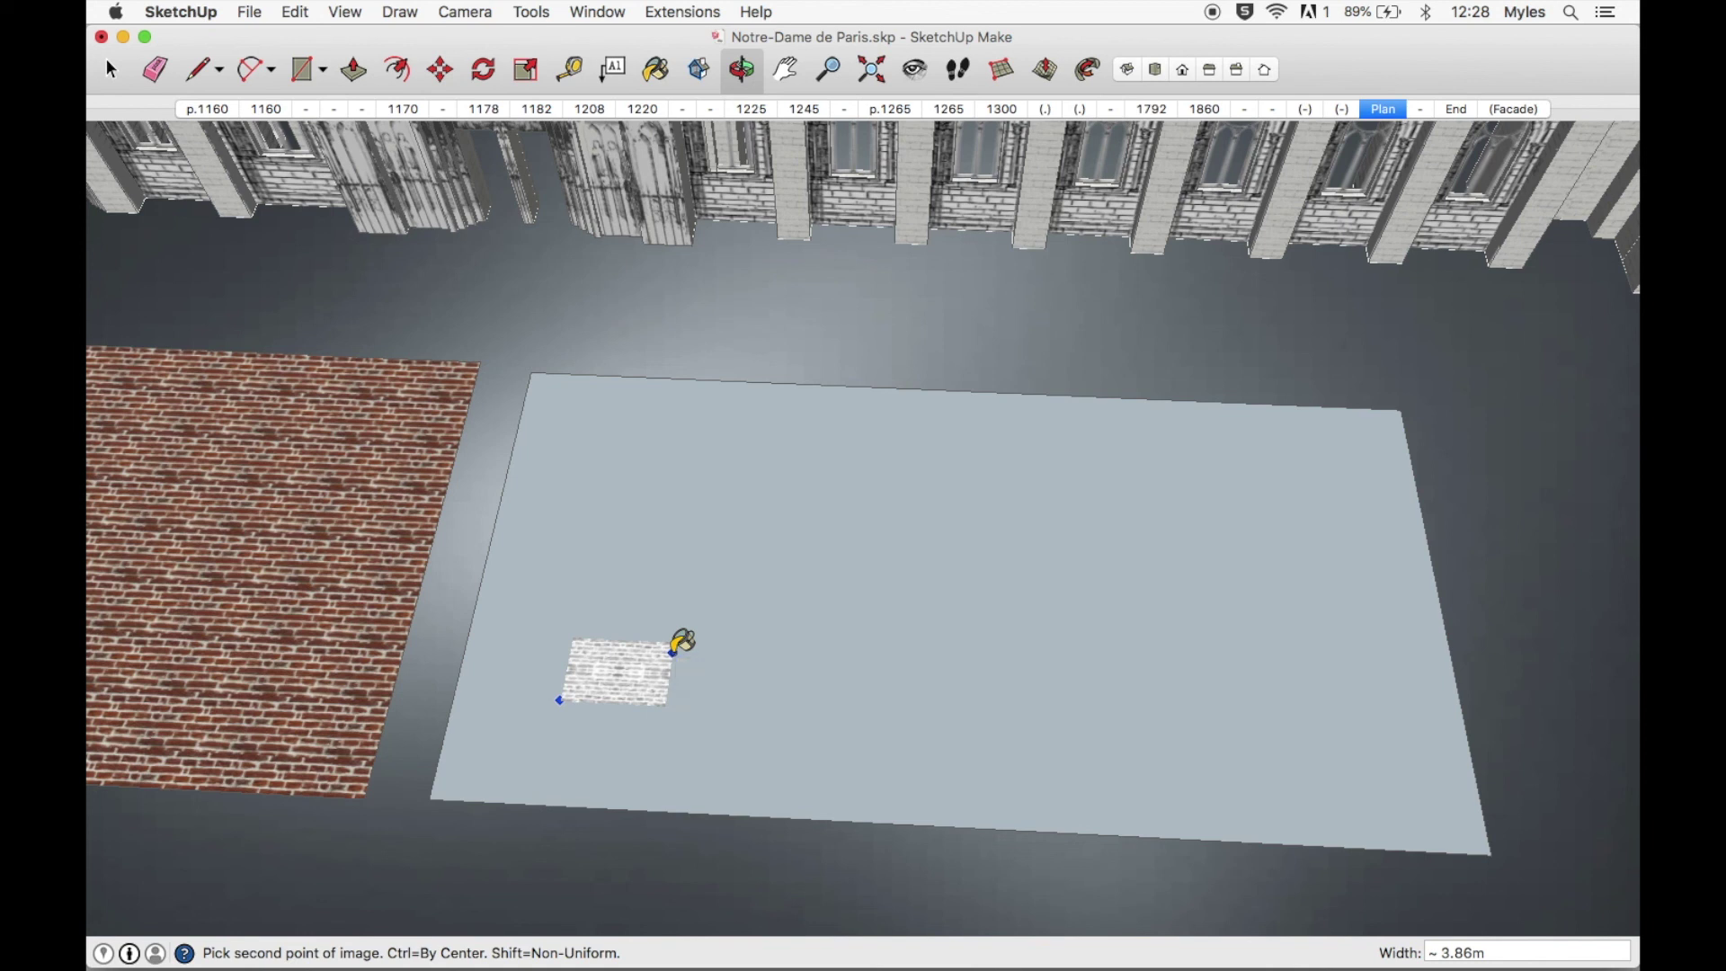
pyautogui.click(673, 652)
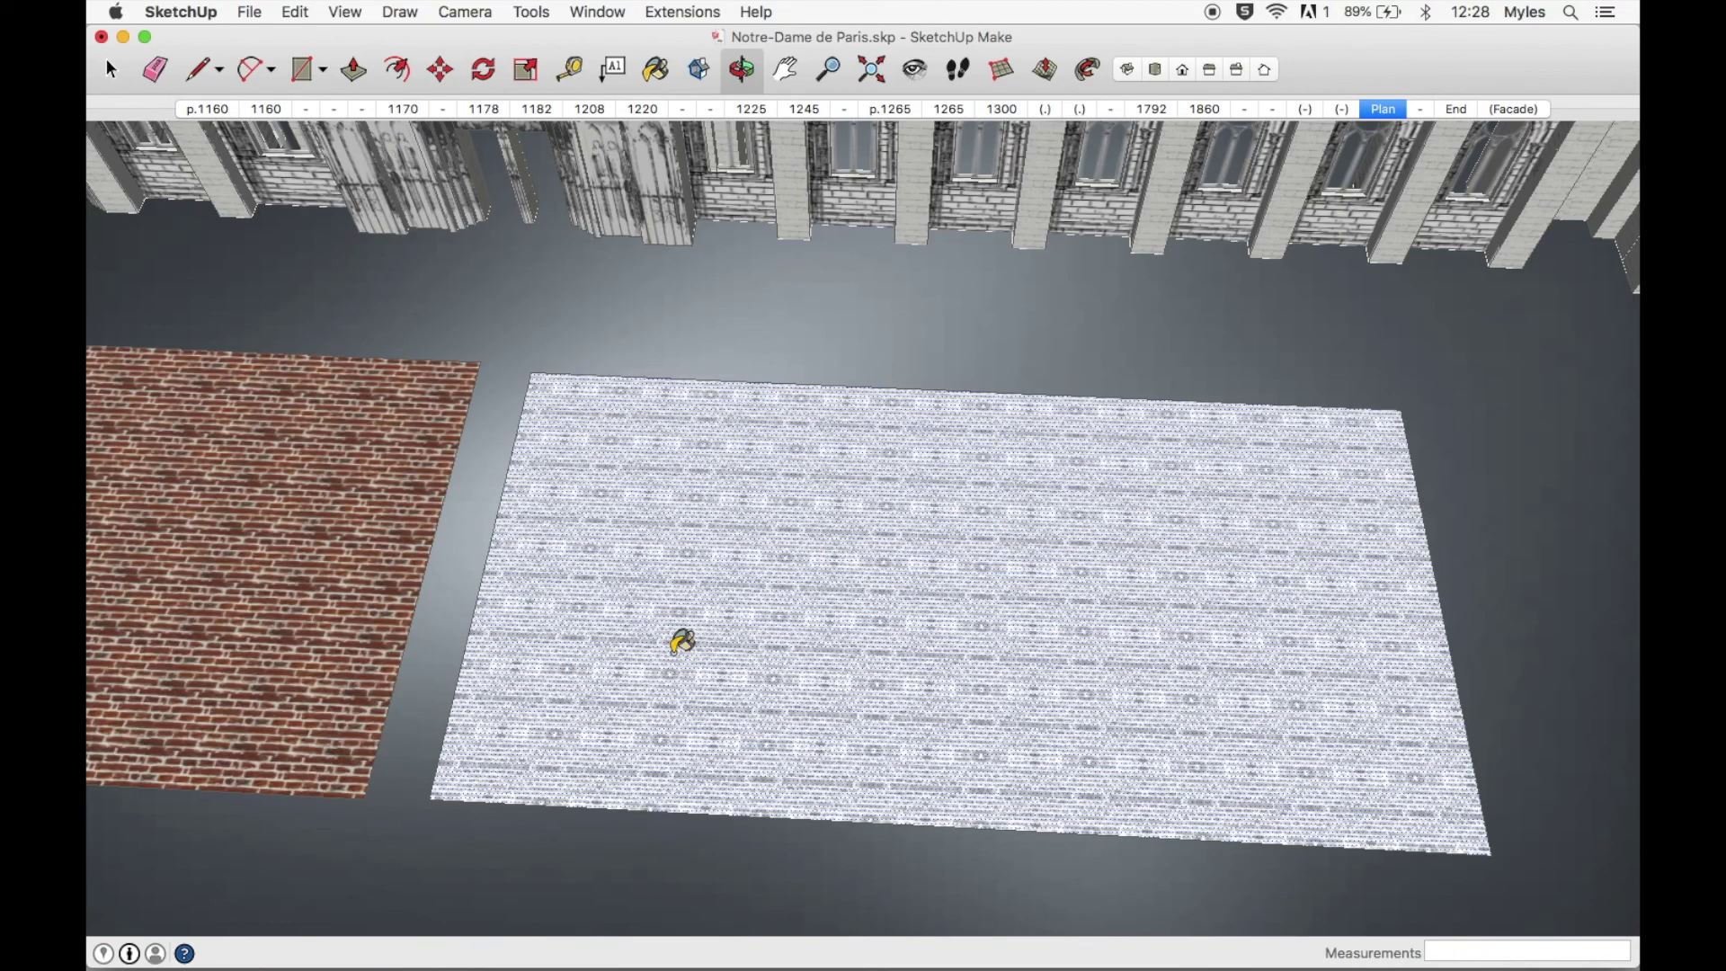
pyautogui.press('o')
pyautogui.scroll(5, 788, 620)
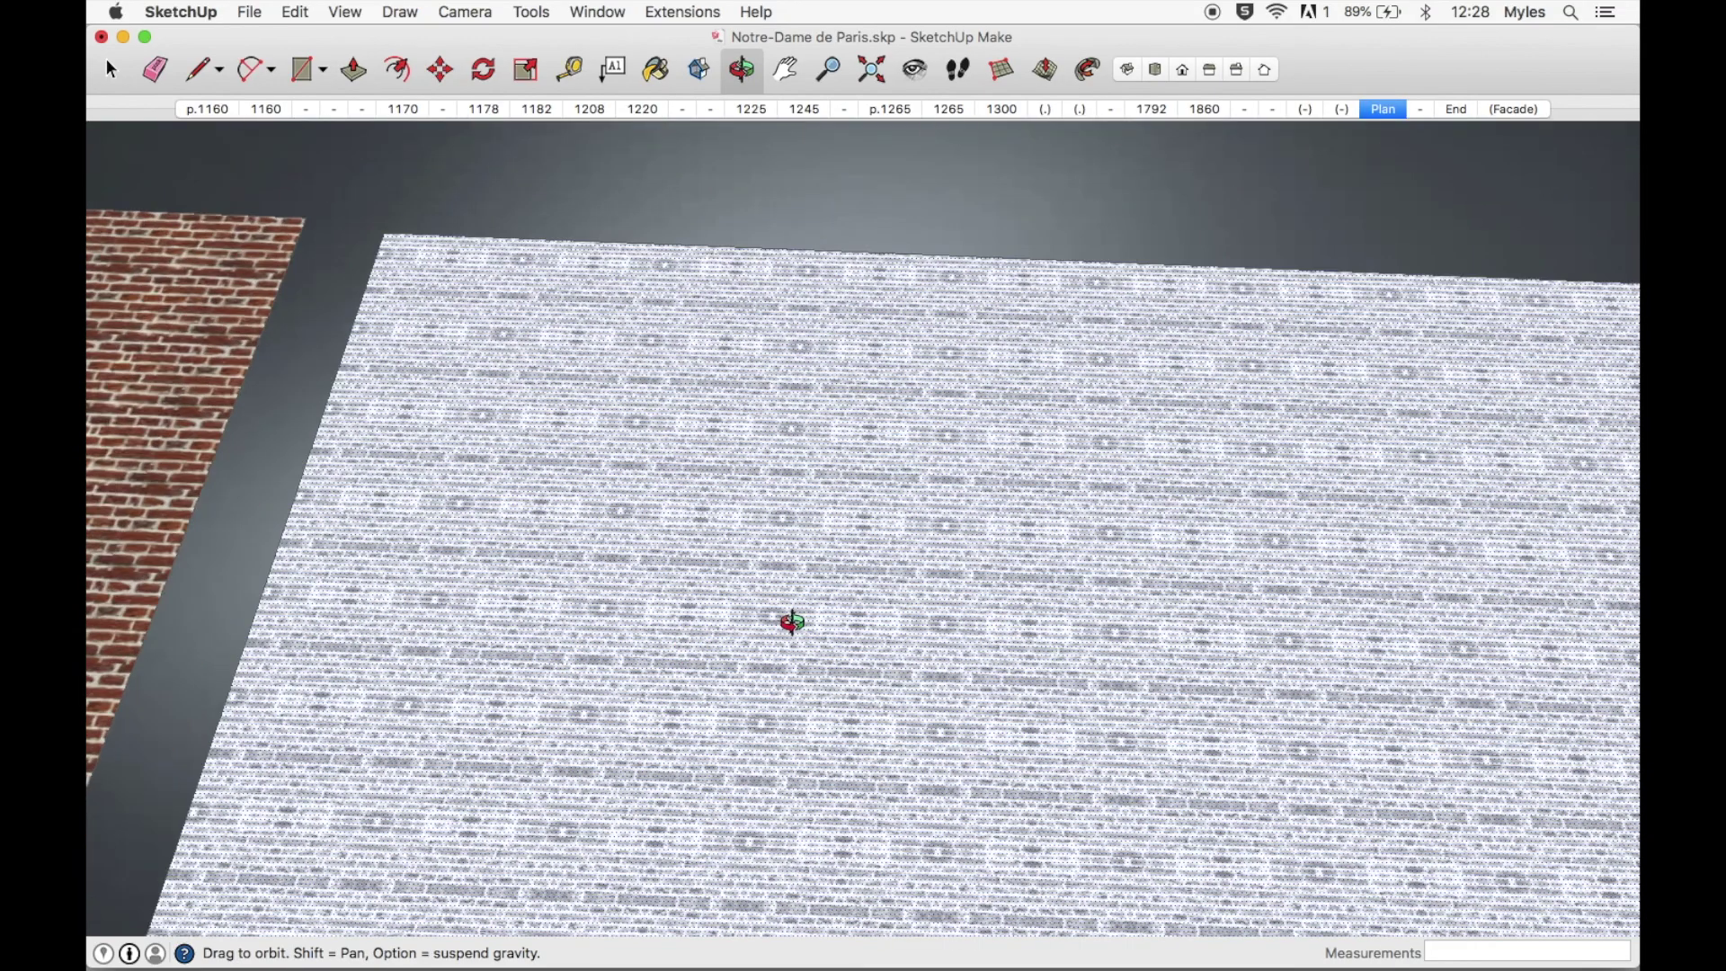
# - Examine the light brick texture on the new rectangle up close and from afar for seams and mirrored repeats
pyautogui.scroll(4, 791, 622)
pyautogui.scroll(2, 743, 648)
pyautogui.scroll(6, 743, 648)
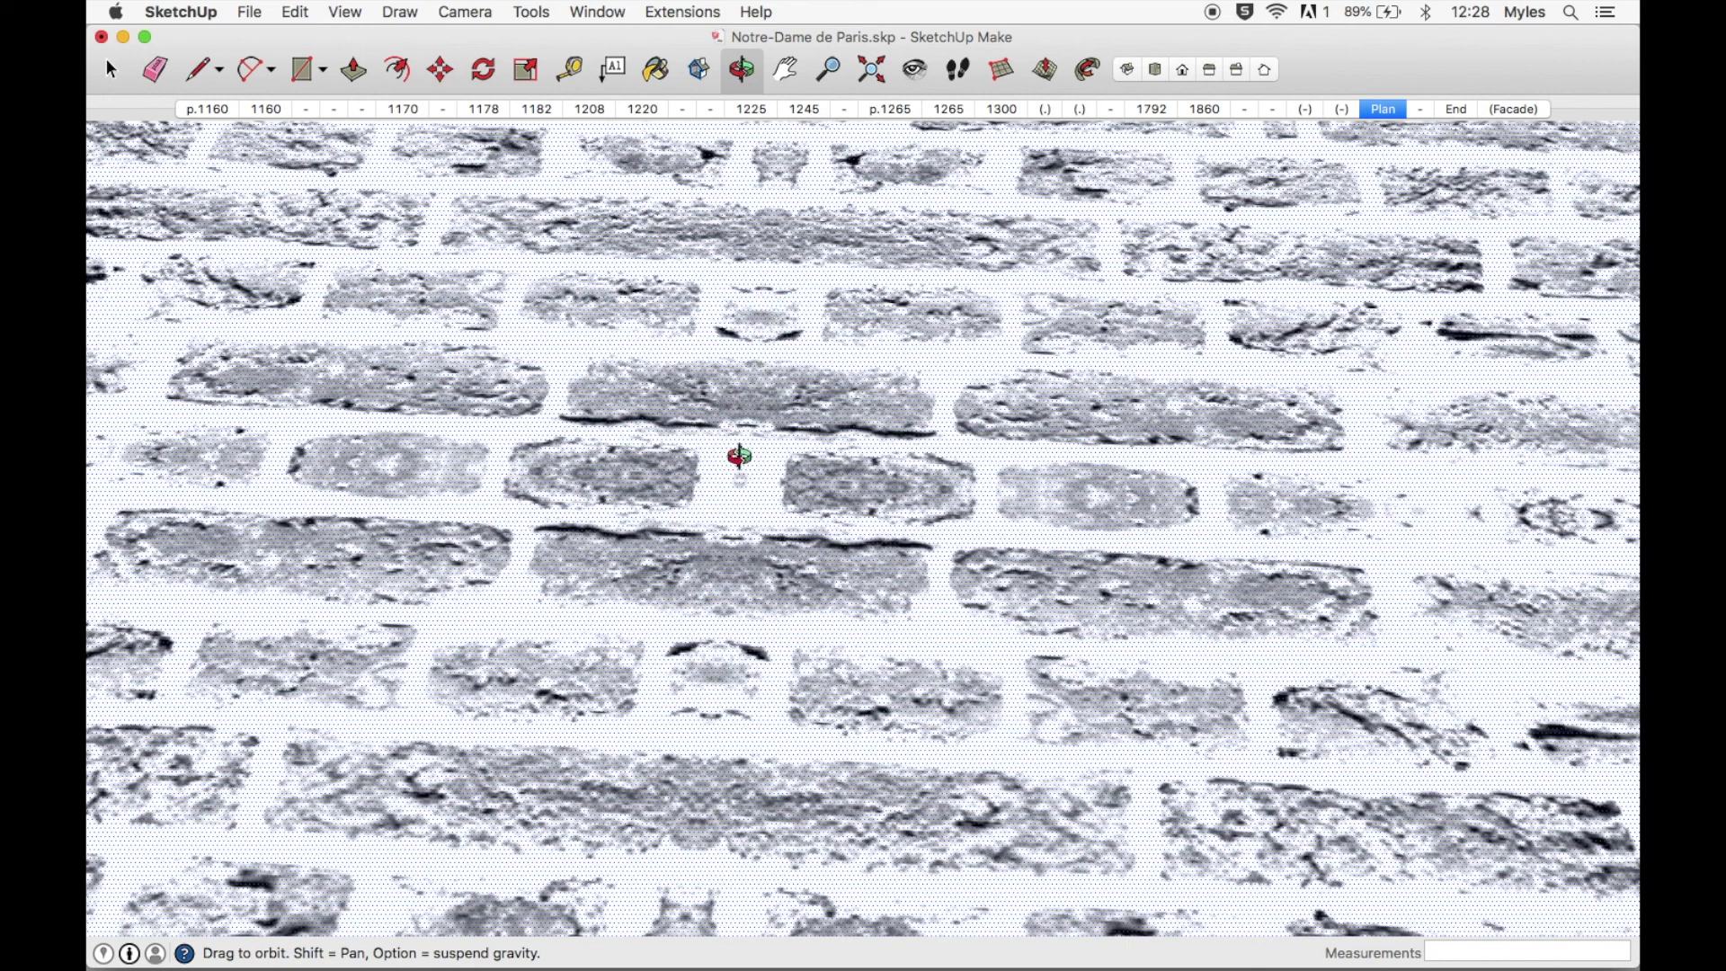
pyautogui.moveTo(732, 482); pyautogui.dragTo(1200, 346)
pyautogui.moveTo(782, 520); pyautogui.dragTo(628, 489)
pyautogui.scroll(-10, 707, 589)
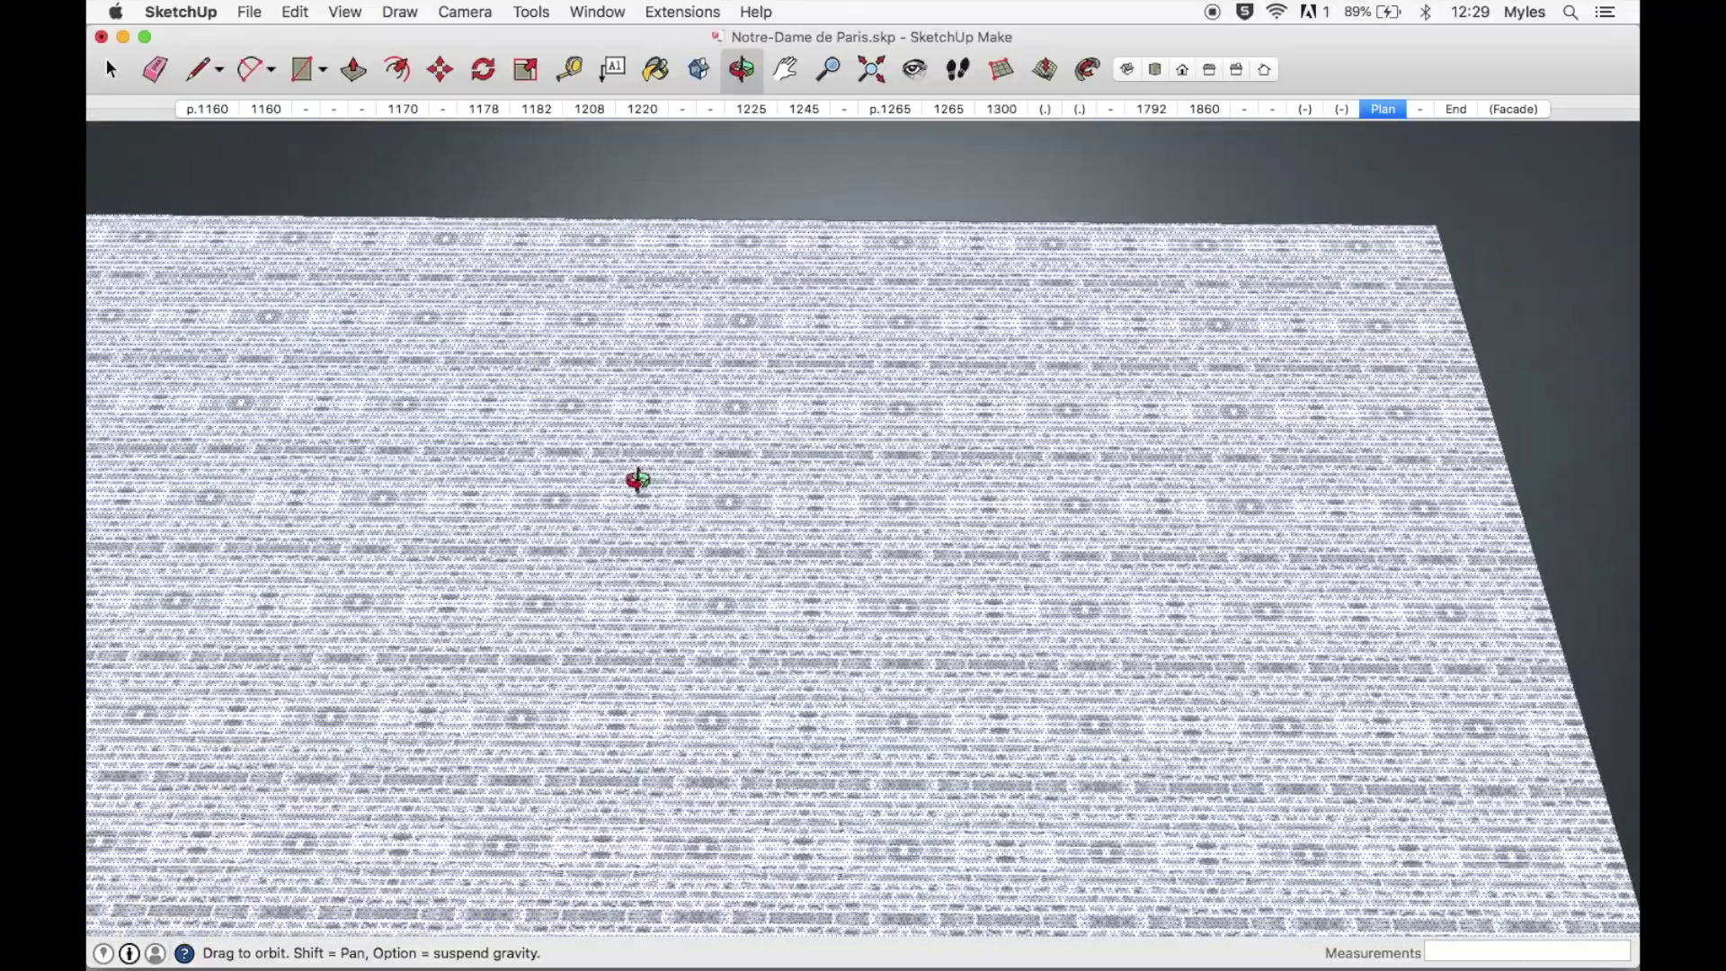
pyautogui.scroll(-3, 640, 482)
pyautogui.scroll(6, 440, 531)
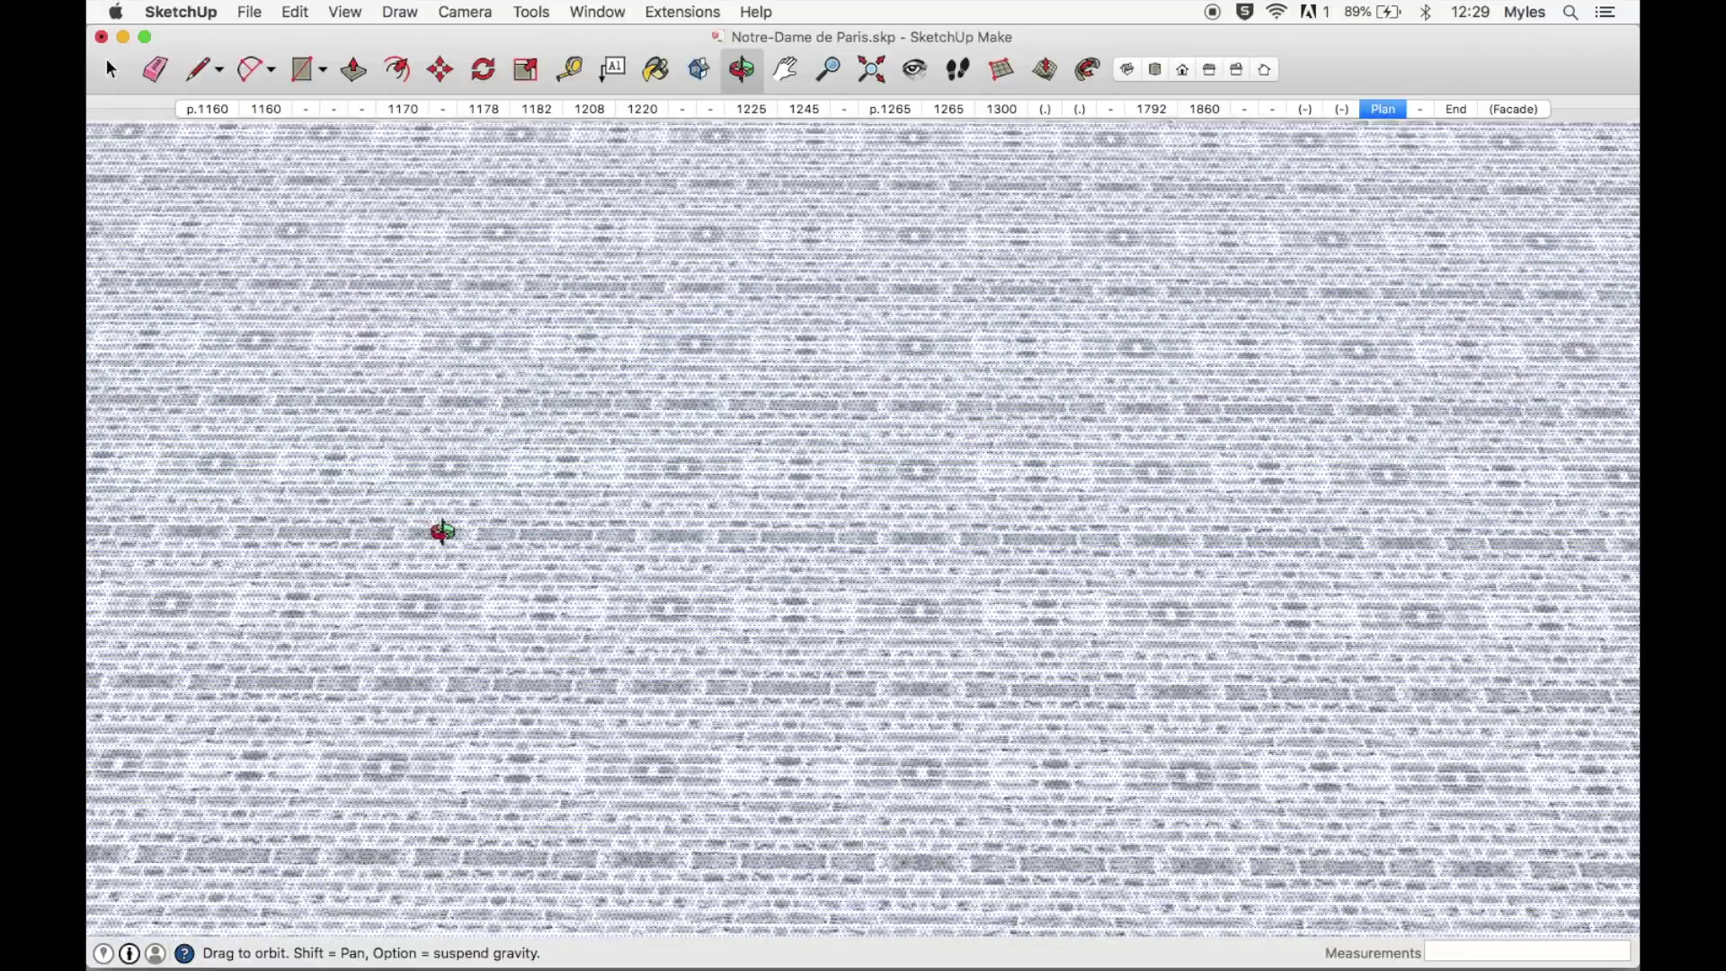
pyautogui.scroll(5, 441, 531)
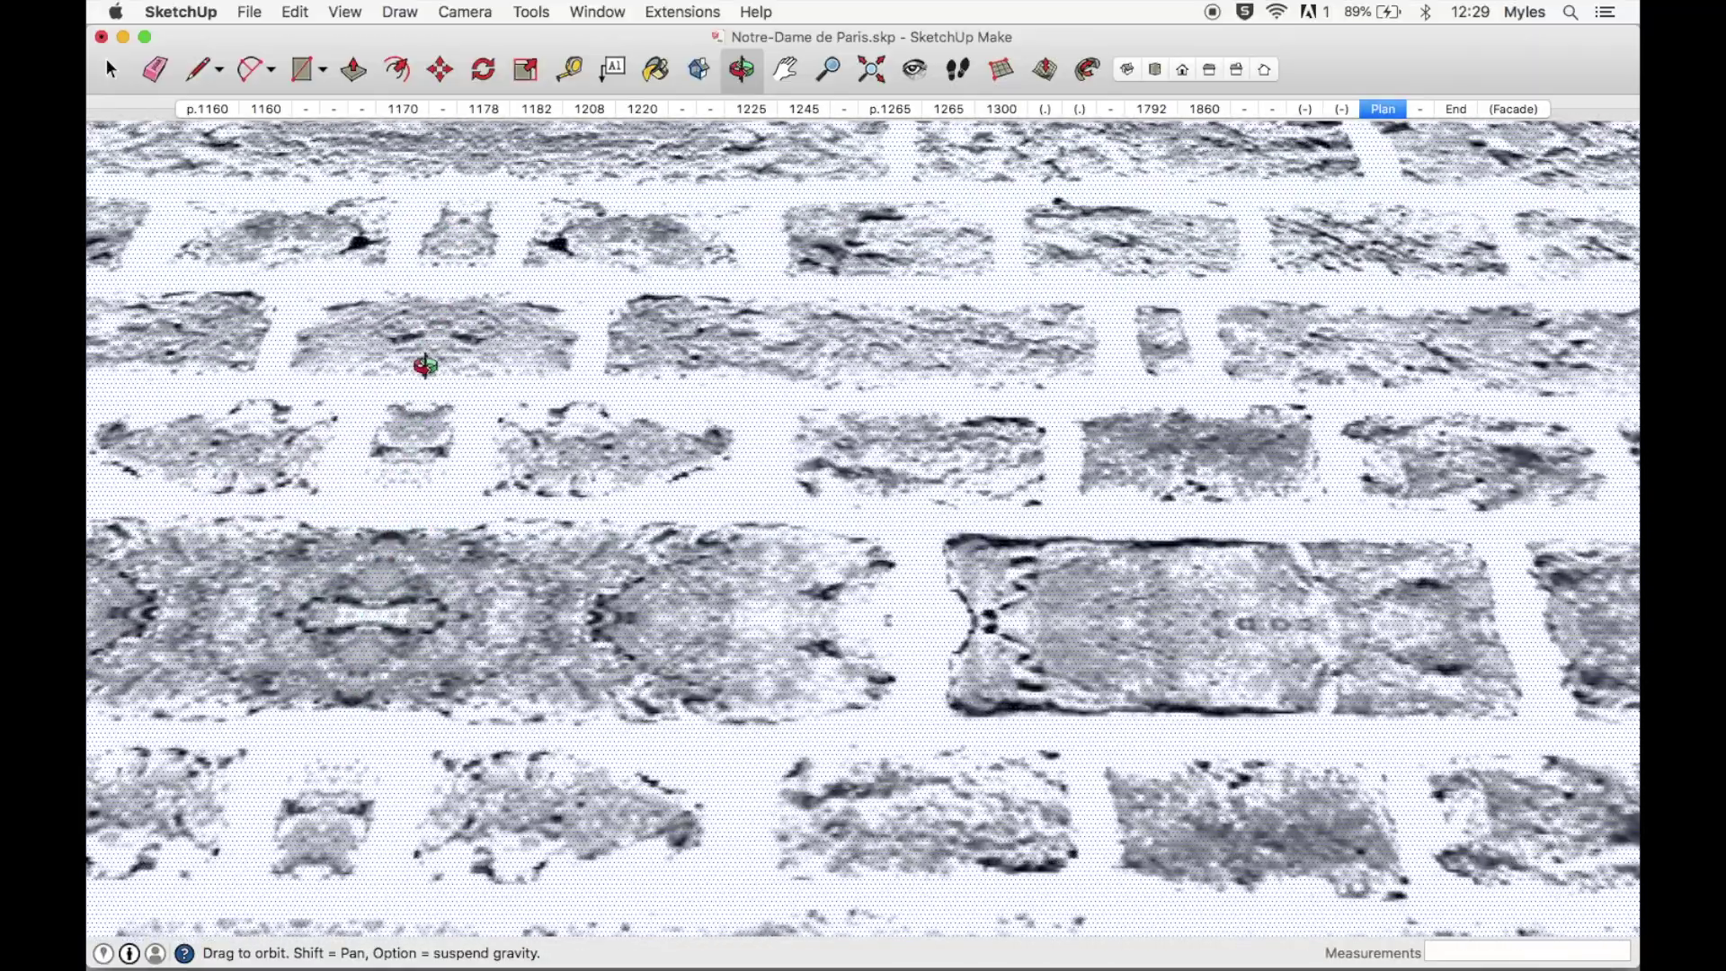
pyautogui.scroll(-10, 424, 332)
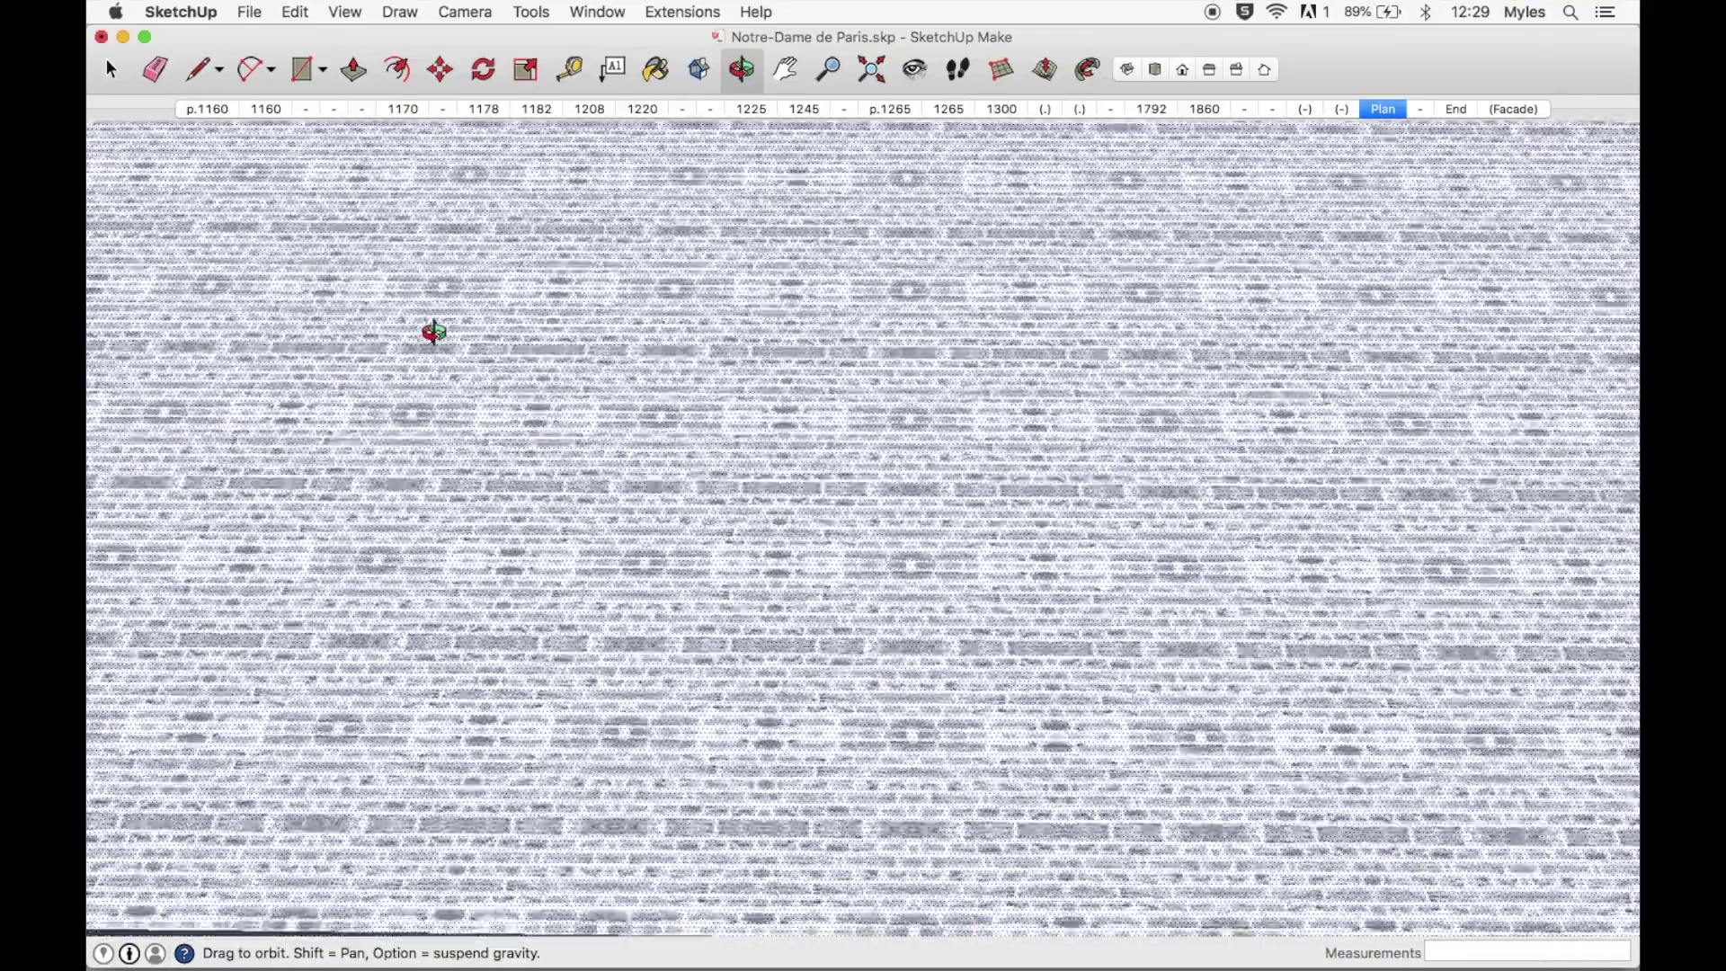
# - Examine the tile seams on the red brick rectangle and compare them with the light brick rectangle
pyautogui.scroll(-8, 434, 333)
pyautogui.keyDown('shift'); pyautogui.moveTo(433, 332); pyautogui.dragTo(1160, 549); pyautogui.keyUp('shift')
pyautogui.keyDown('shift'); pyautogui.moveTo(138, 316); pyautogui.dragTo(891, 771); pyautogui.keyUp('shift')
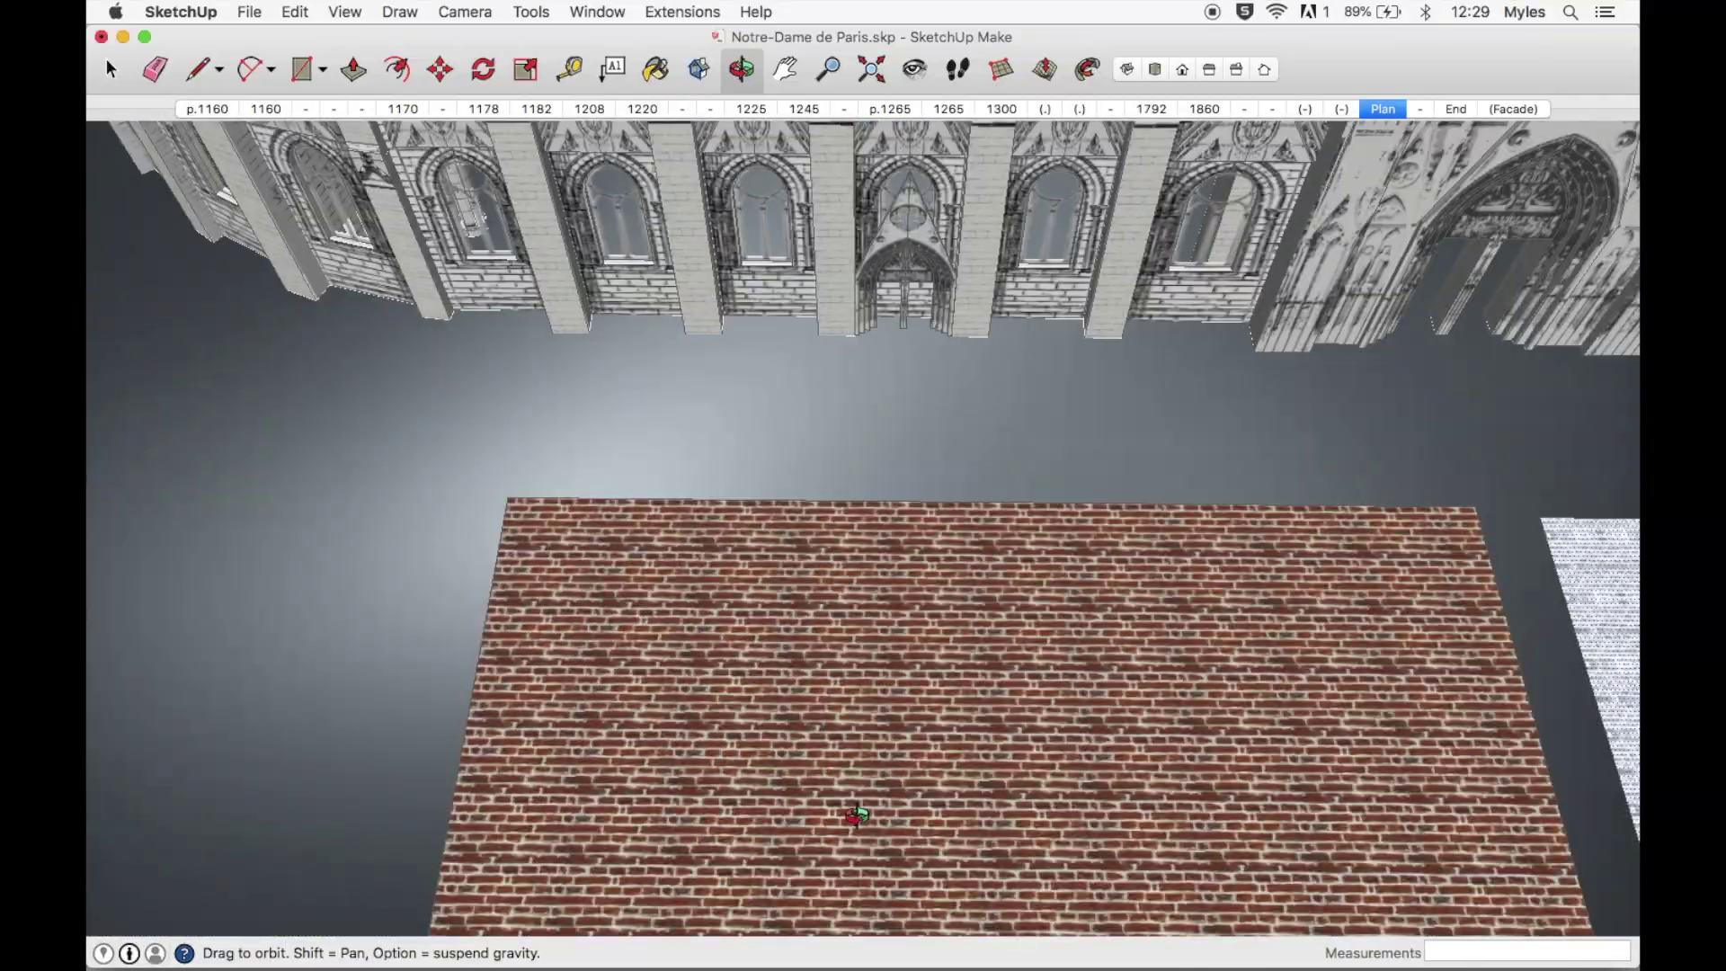
pyautogui.scroll(5, 857, 814)
pyautogui.scroll(10, 1034, 582)
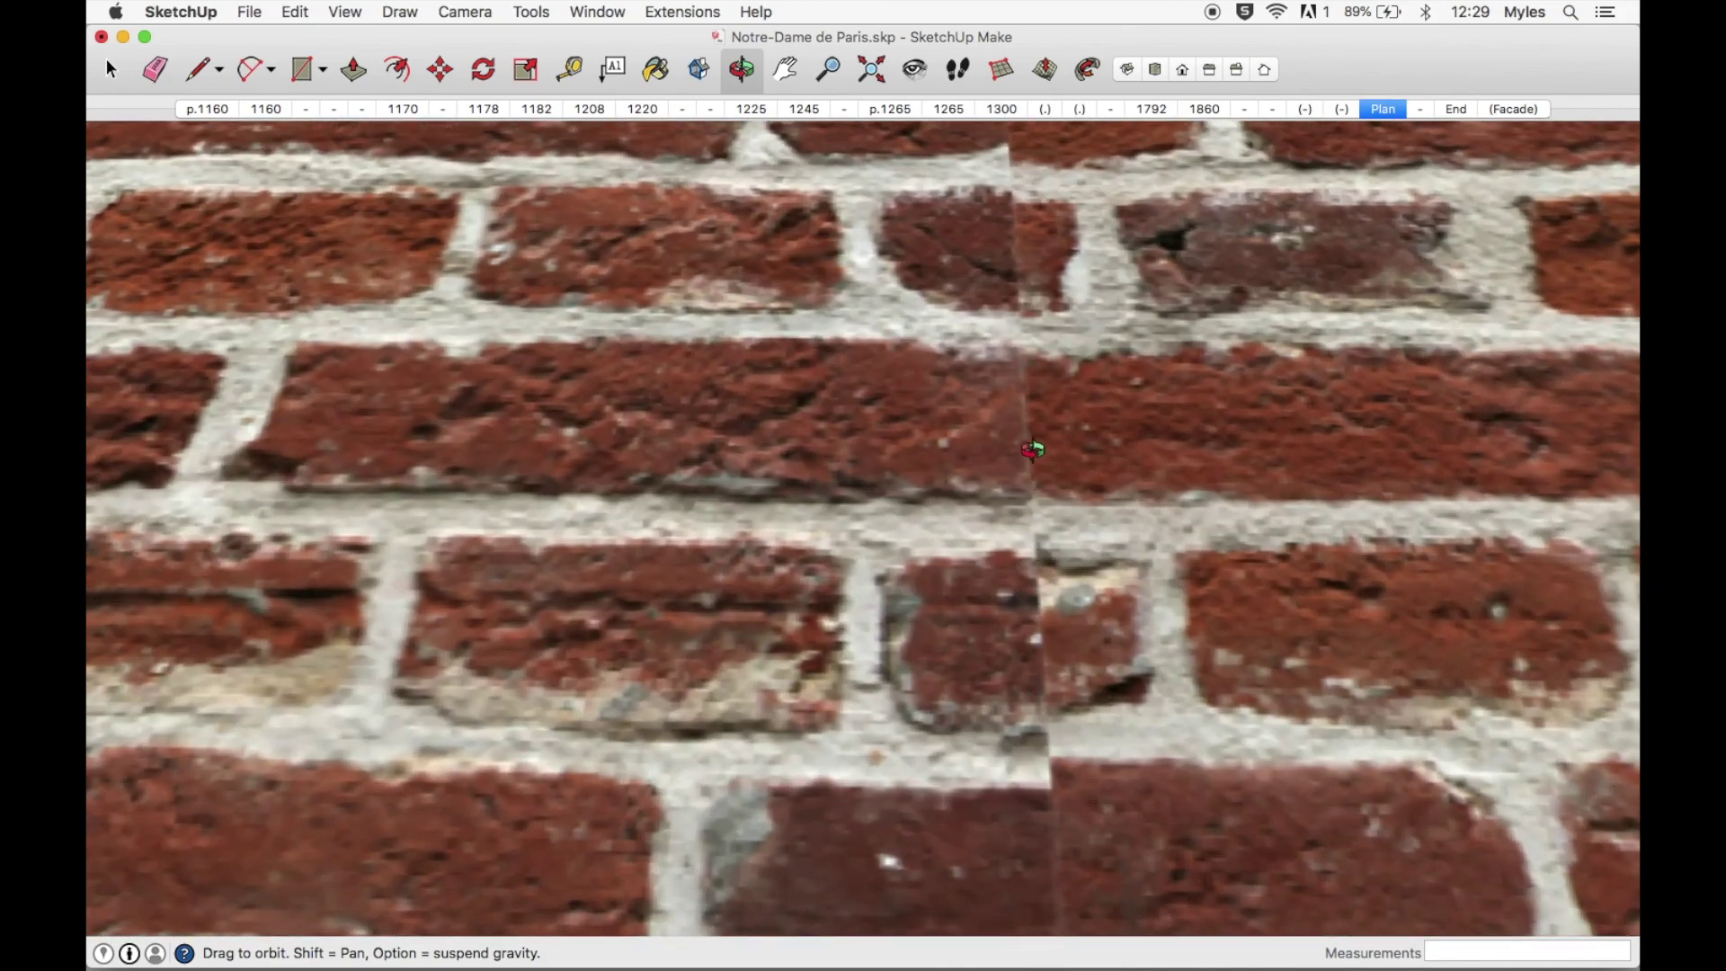
pyautogui.scroll(-10, 1033, 450)
pyautogui.moveTo(1548, 395); pyautogui.dragTo(1059, 549)
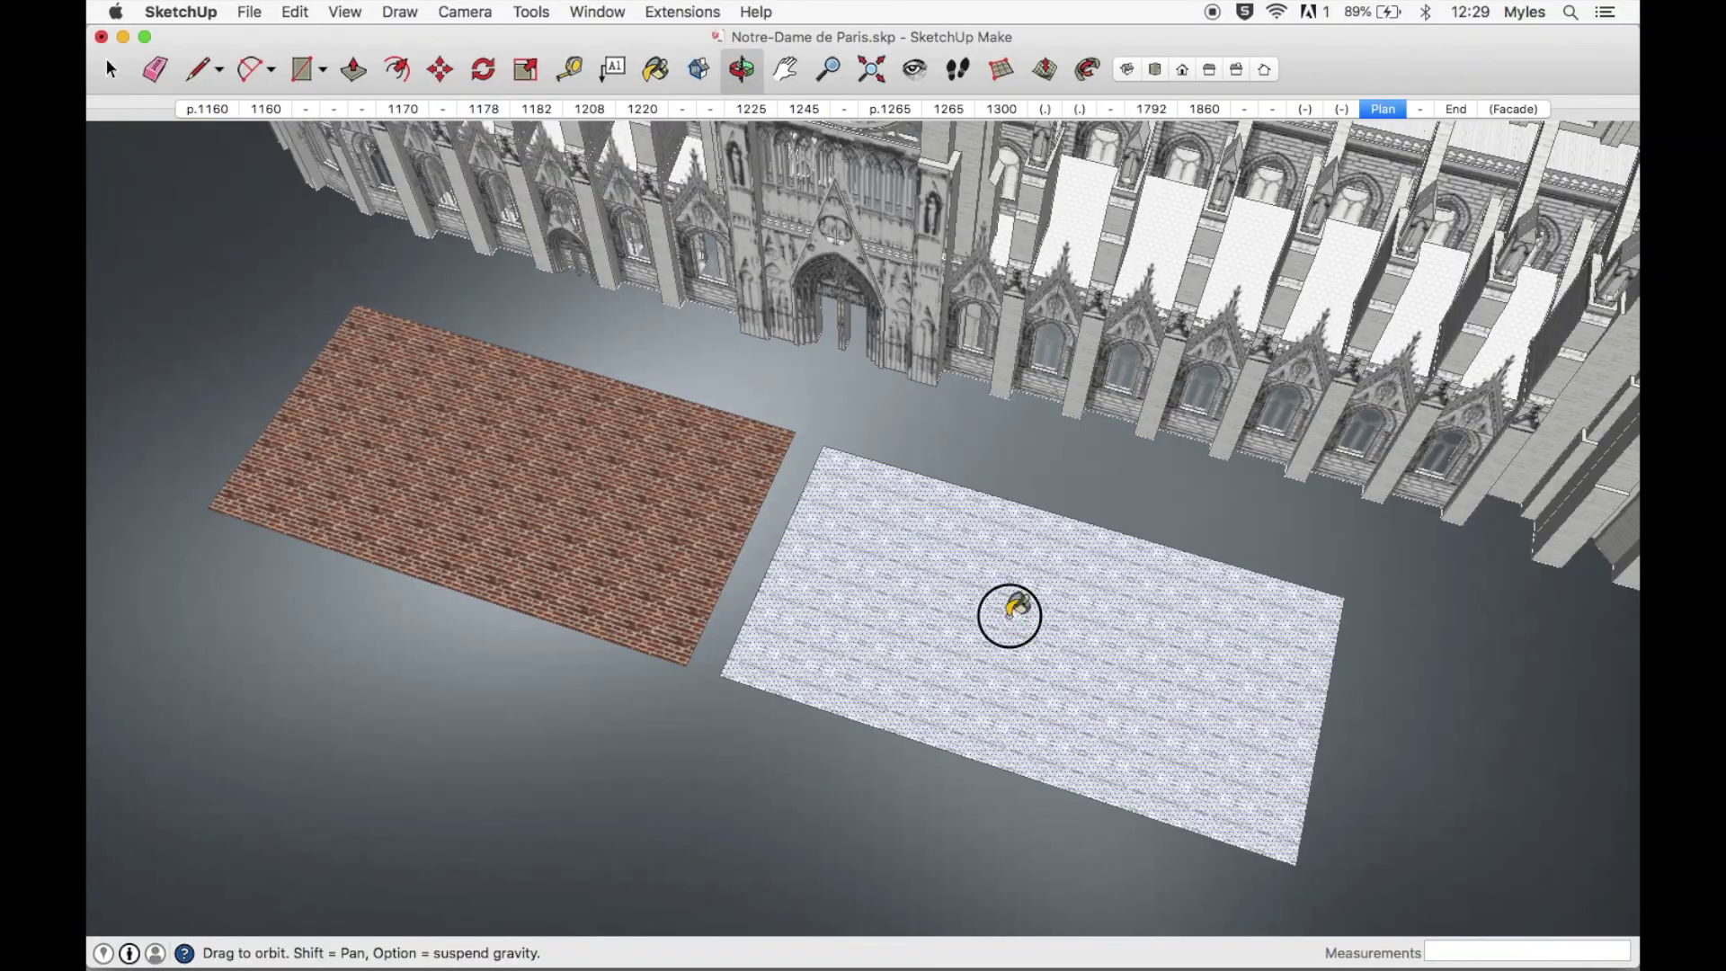
pyautogui.moveTo(1009, 615); pyautogui.dragTo(925, 585)
pyautogui.scroll(10, 925, 585)
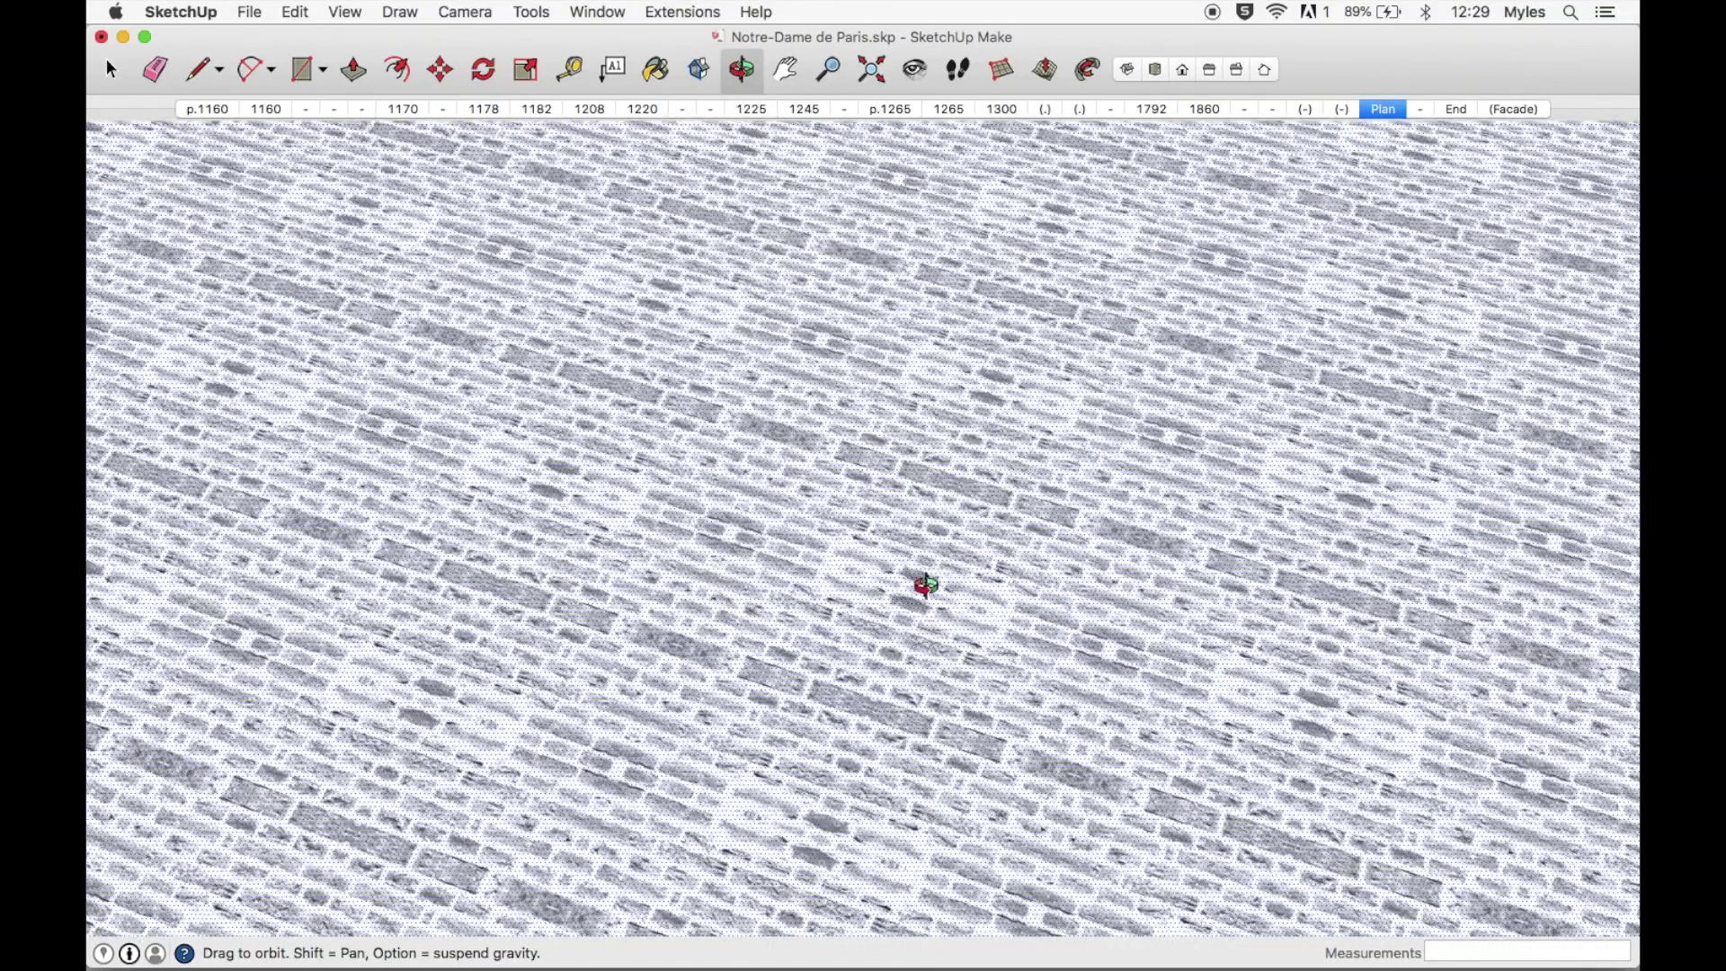
pyautogui.scroll(-10, 925, 585)
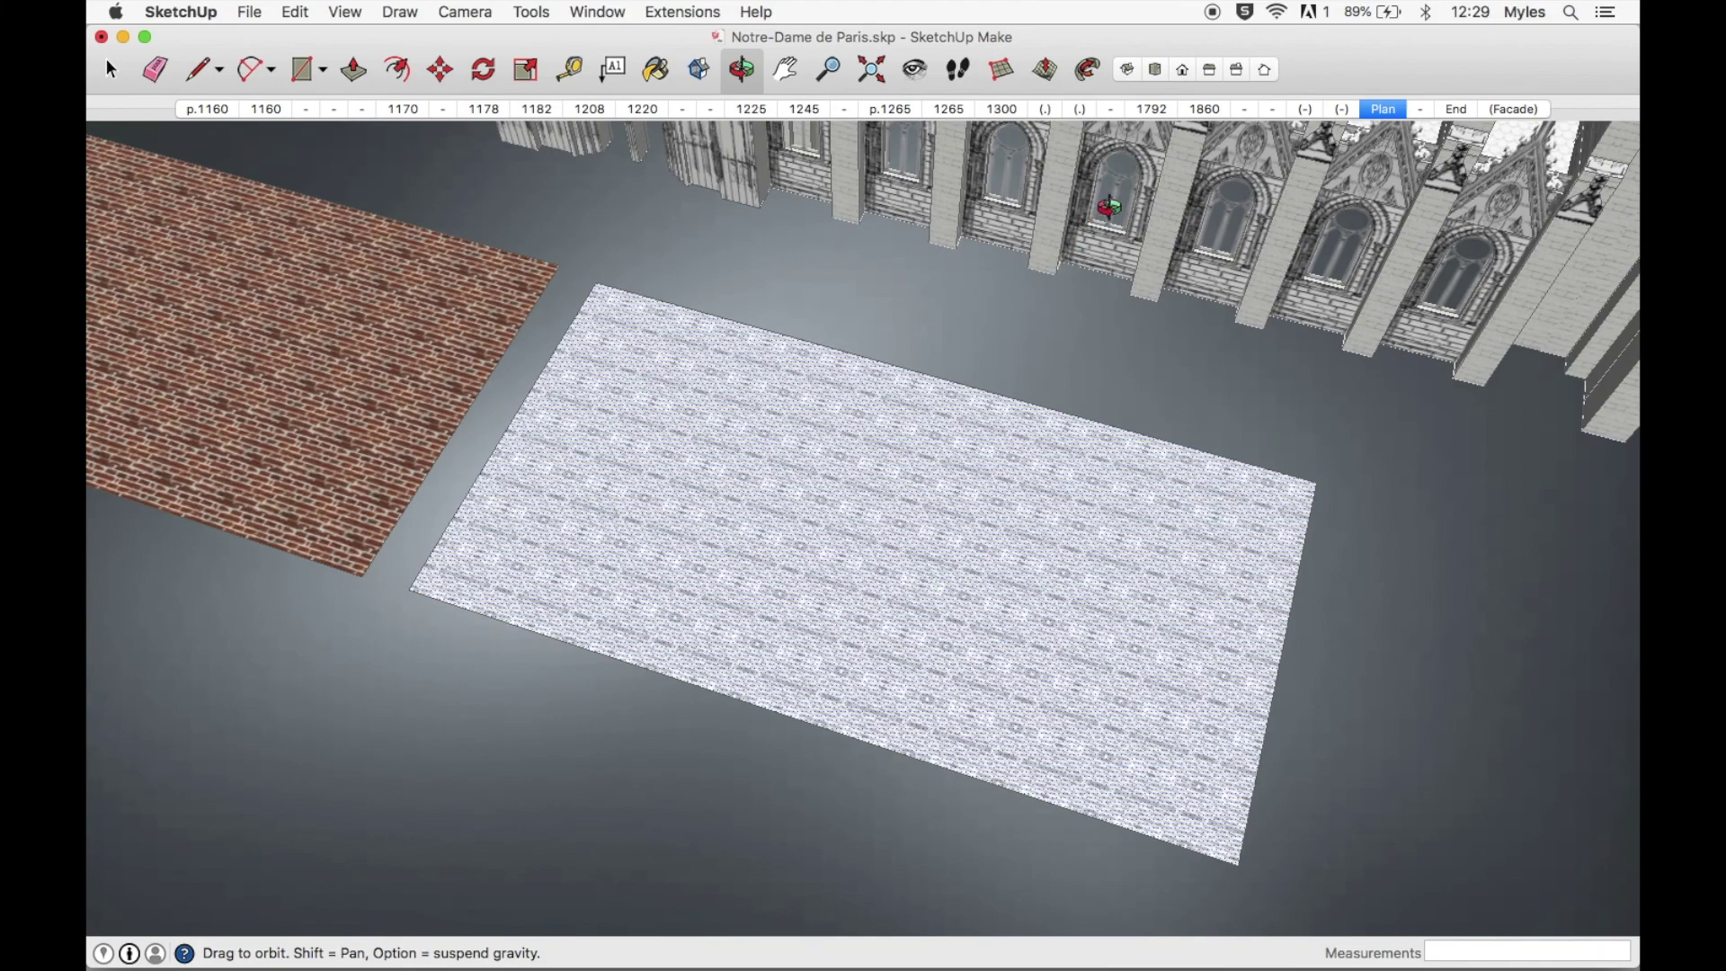
# - Inspect the stone brick textures on the cathedral's corner tower, from the buttress walls up to the arcaded gallery
pyautogui.moveTo(1109, 207); pyautogui.dragTo(1470, 462)
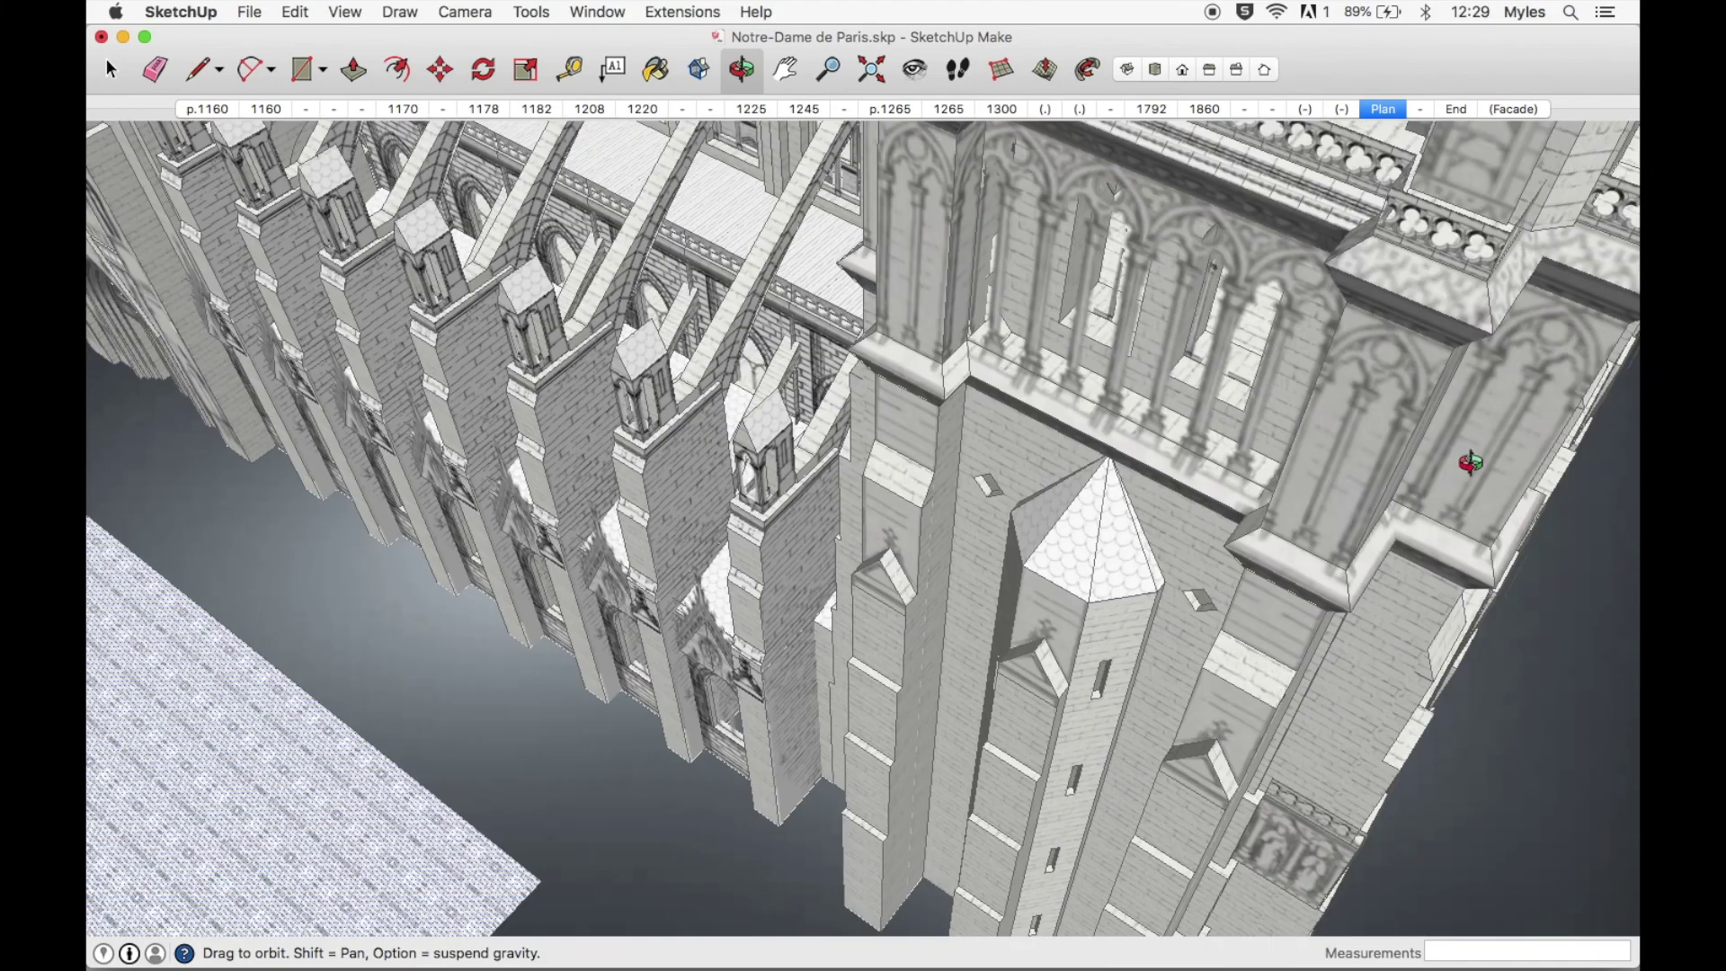
pyautogui.moveTo(1118, 629); pyautogui.dragTo(1344, 727)
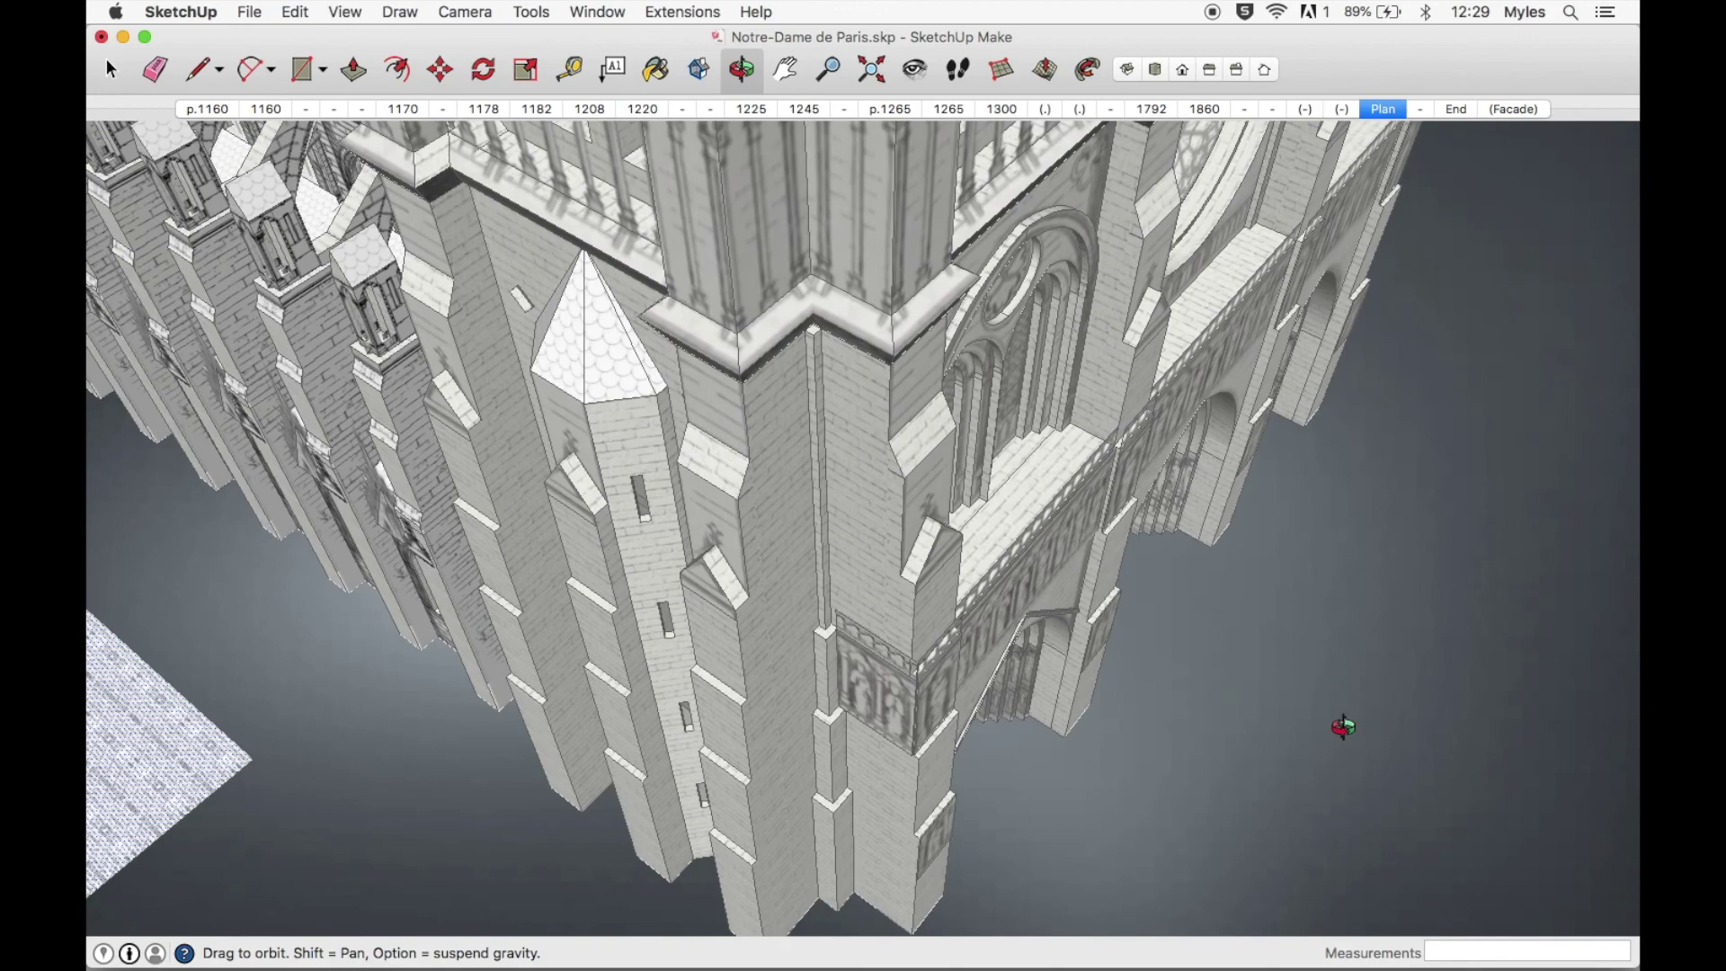
pyautogui.scroll(10, 837, 552)
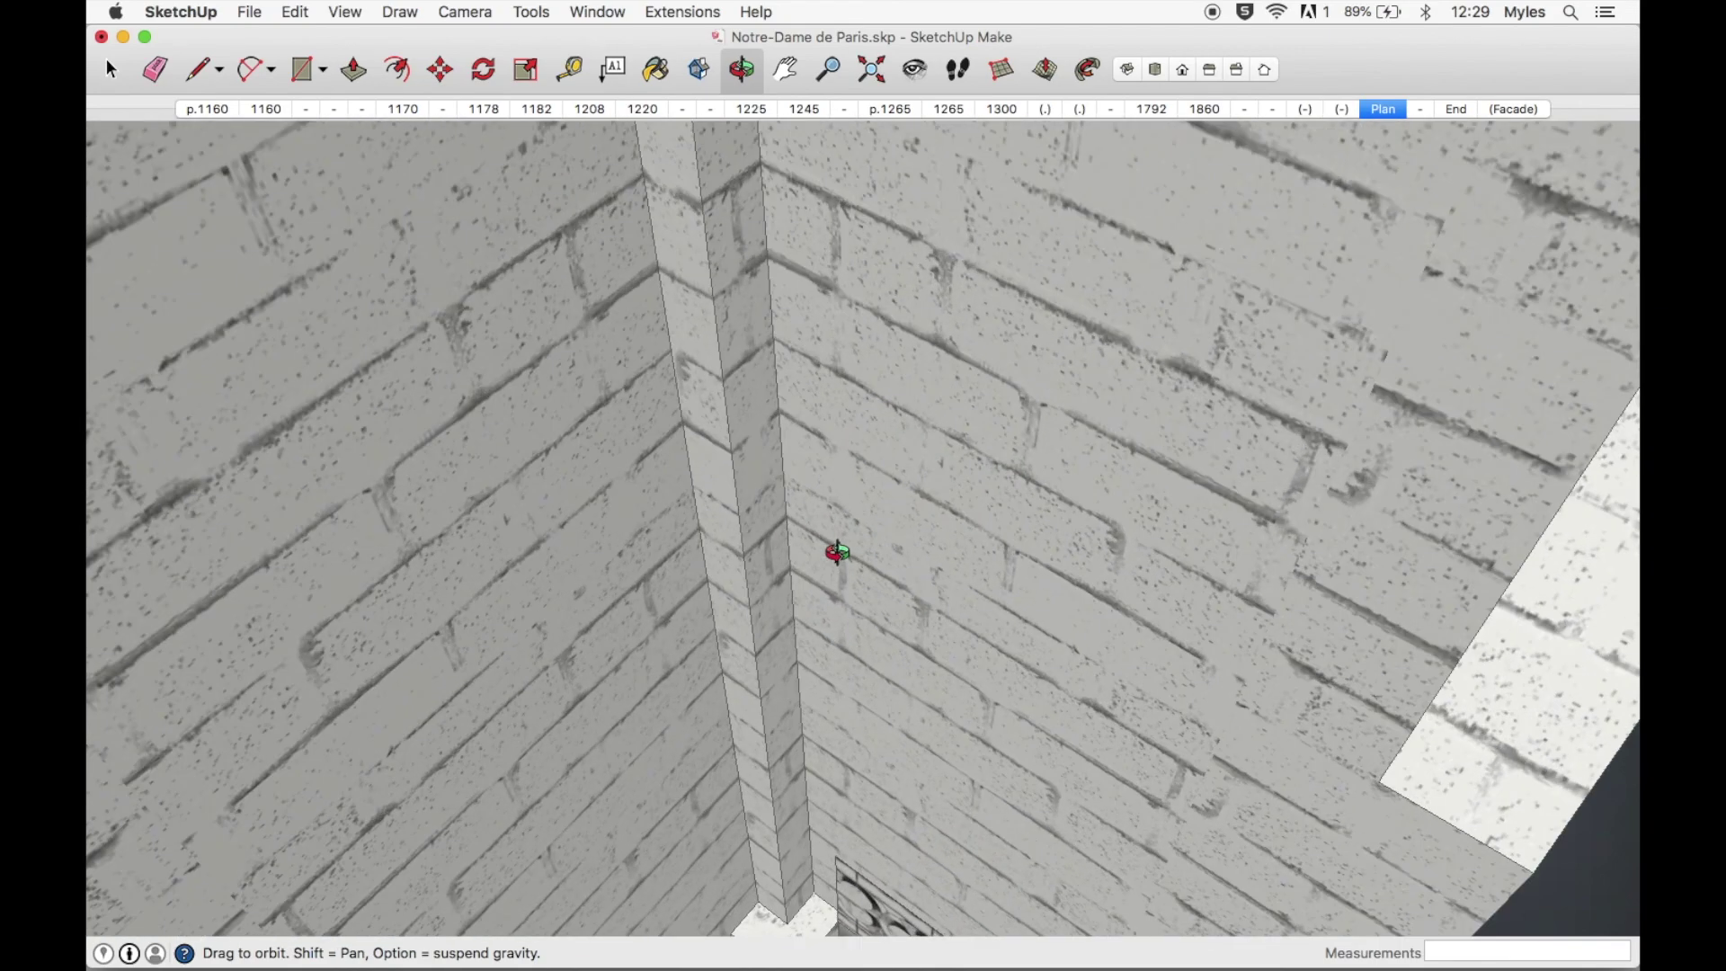
pyautogui.moveTo(837, 552); pyautogui.dragTo(771, 320)
pyautogui.scroll(-10, 775, 316)
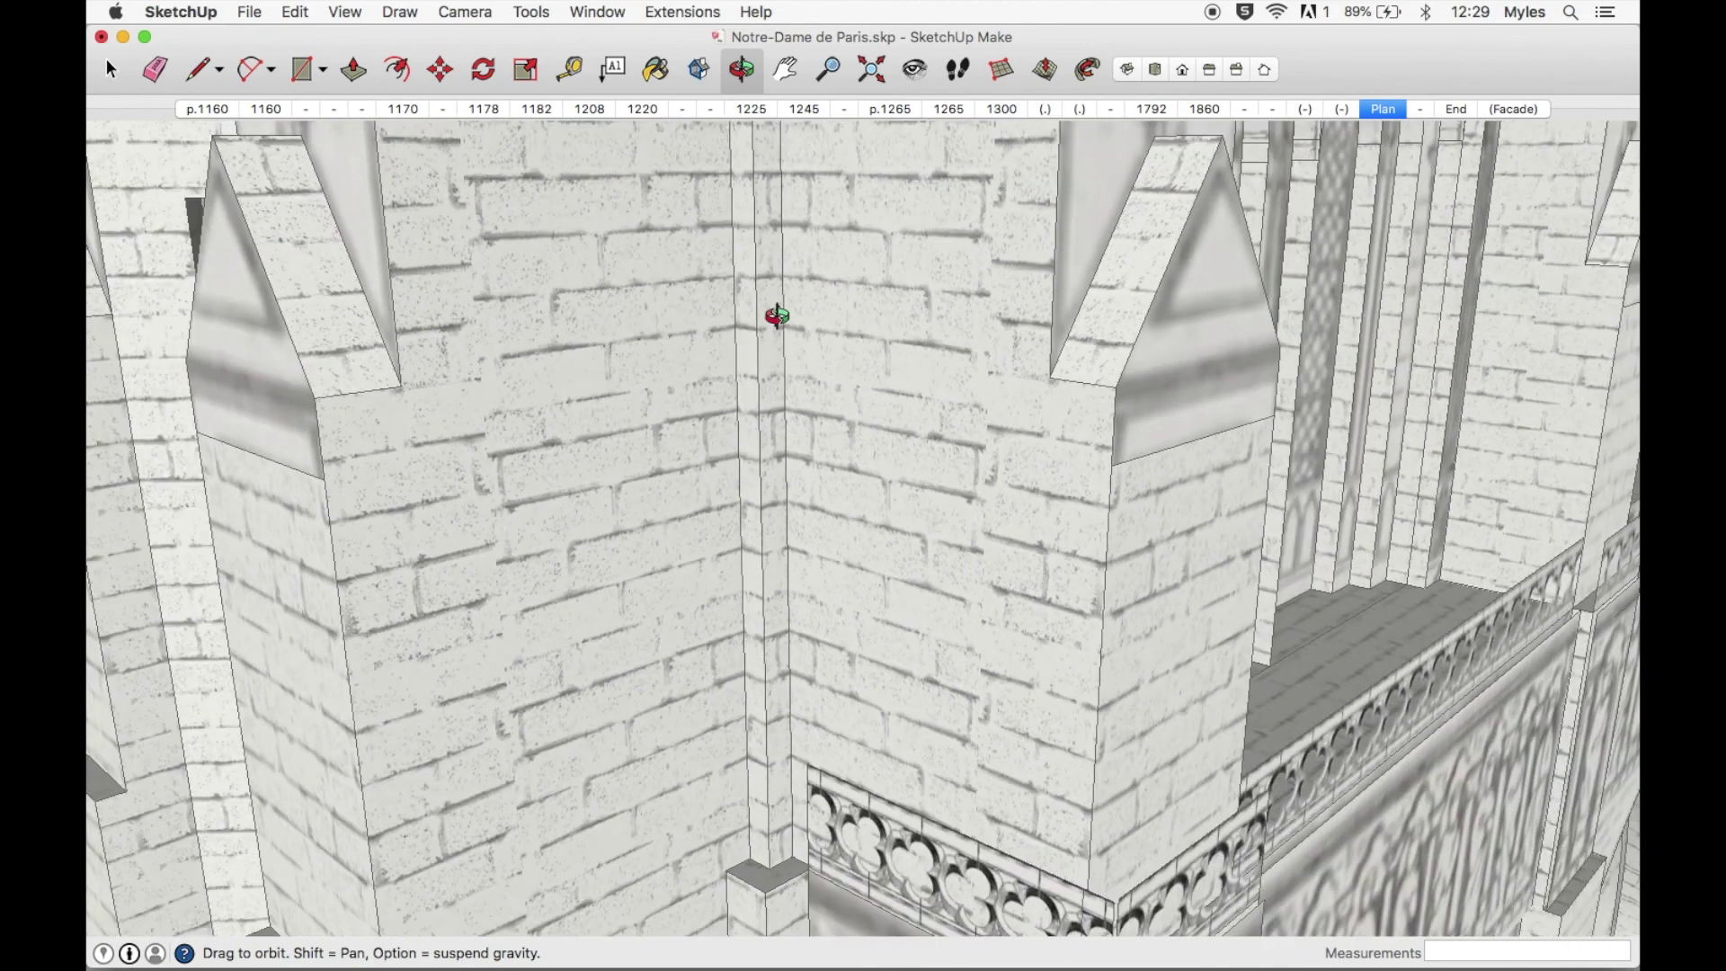
pyautogui.moveTo(647, 389); pyautogui.dragTo(936, 281)
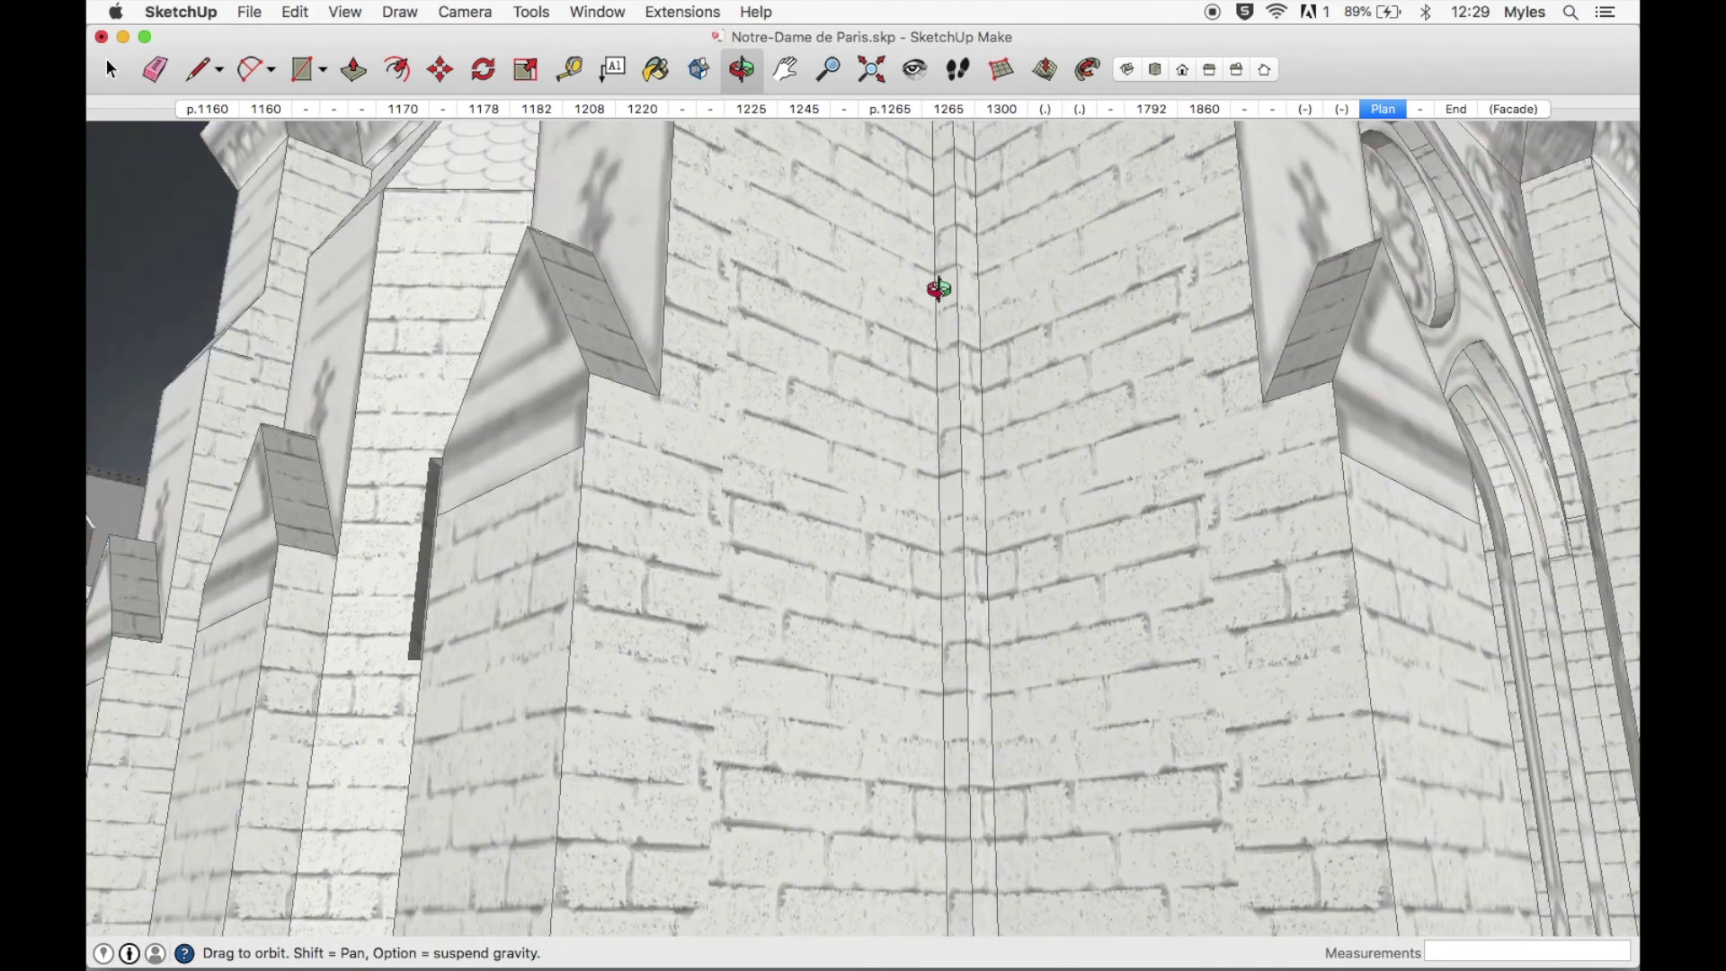
pyautogui.moveTo(886, 435); pyautogui.dragTo(917, 455)
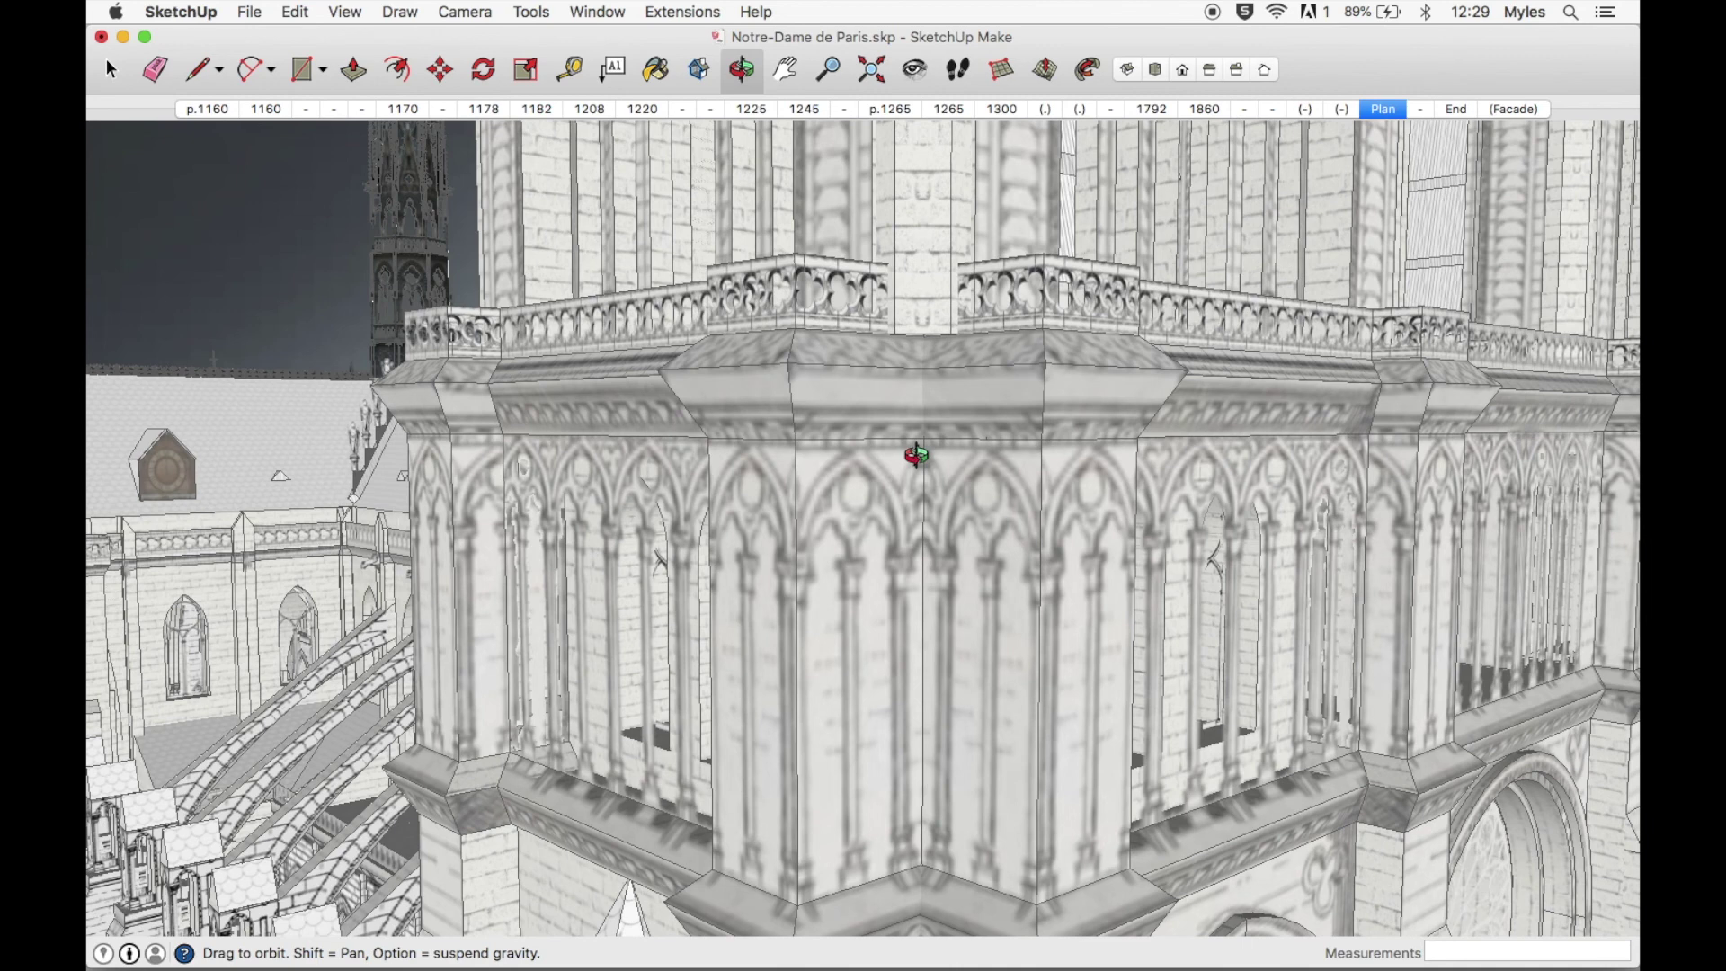
pyautogui.scroll(-10, 916, 455)
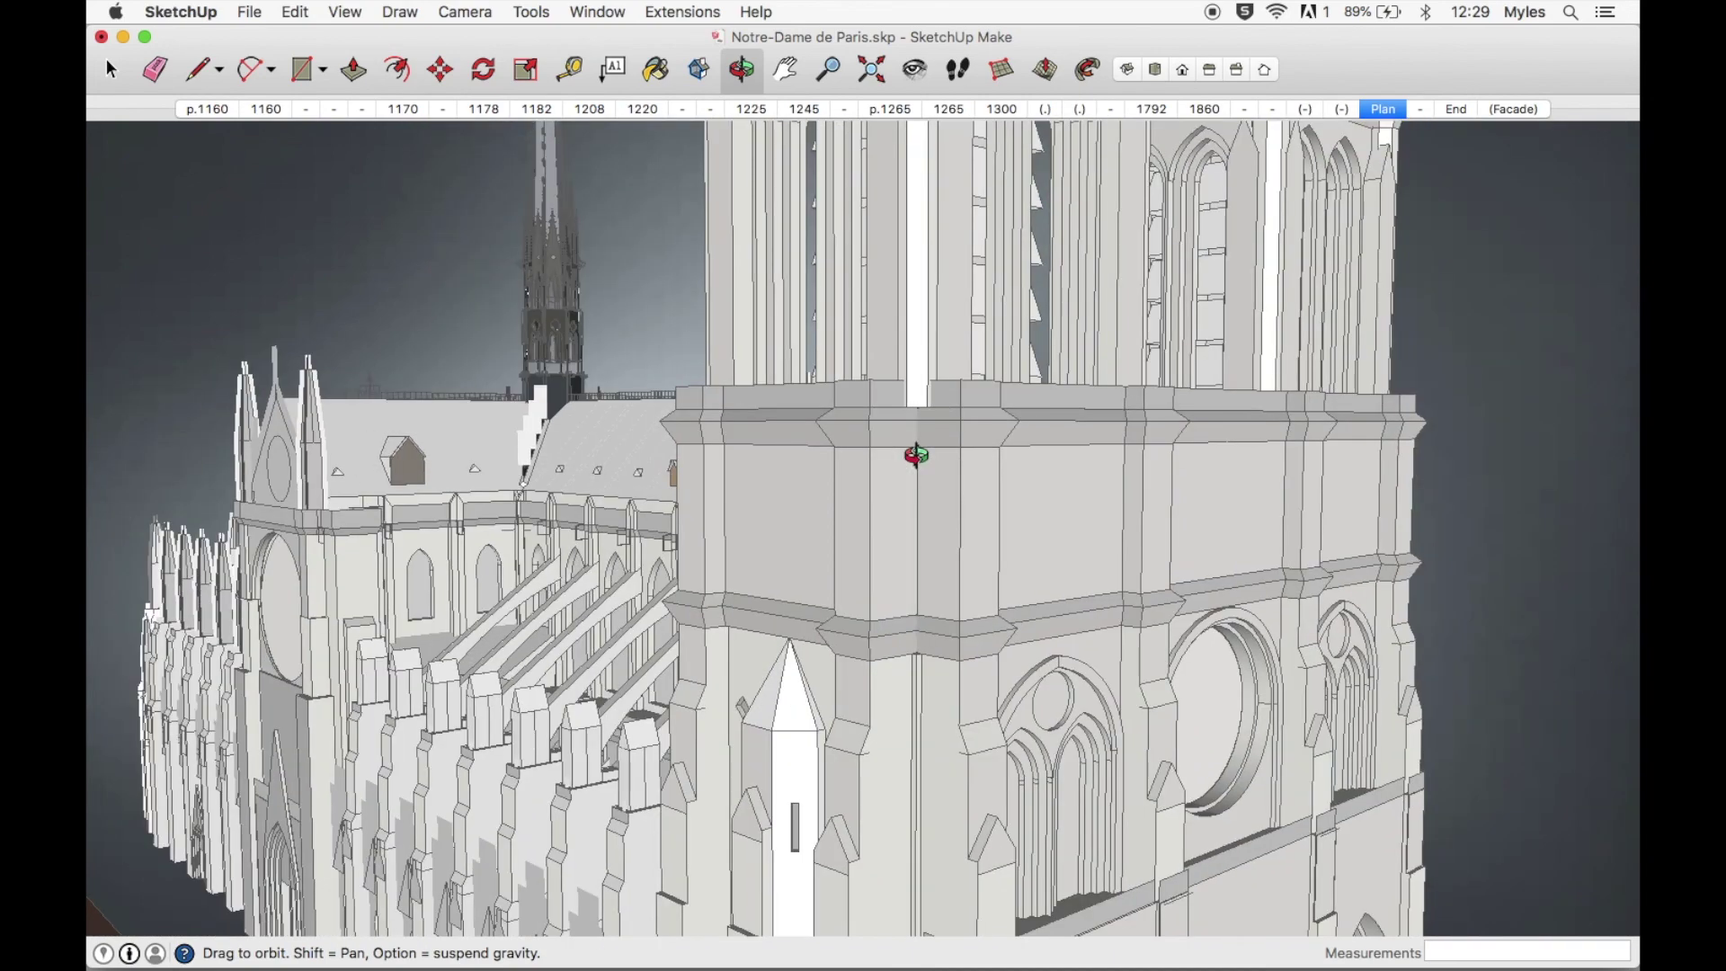